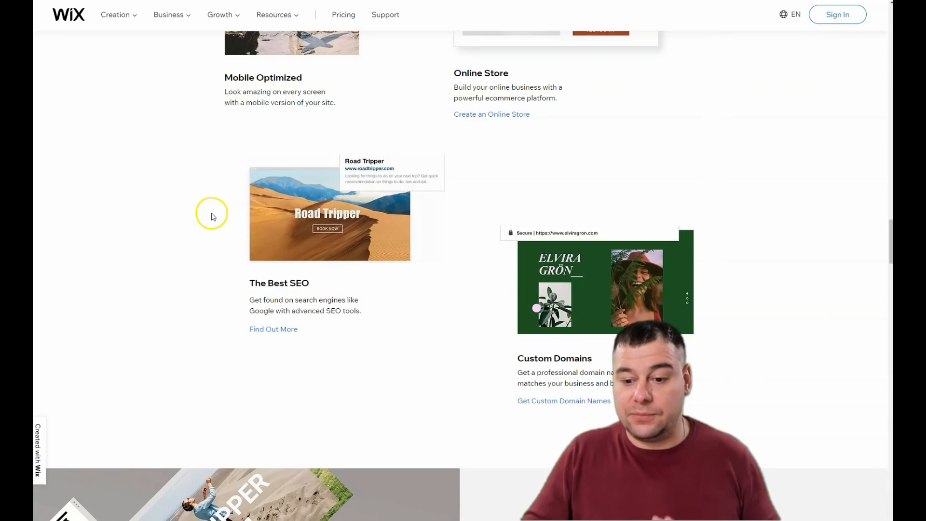
Step: Open the site dashboard from the Wix website builder homepage
{"action": "scroll", "coordinate": [235, 203], "scroll_direction": "up", "scroll_amount": 15}
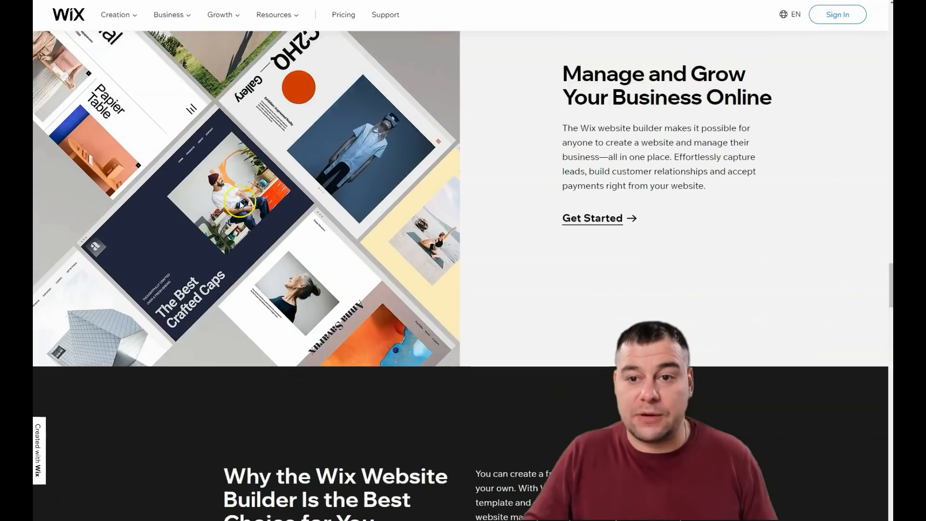
{"action": "scroll", "coordinate": [241, 204], "scroll_direction": "up", "scroll_amount": 15}
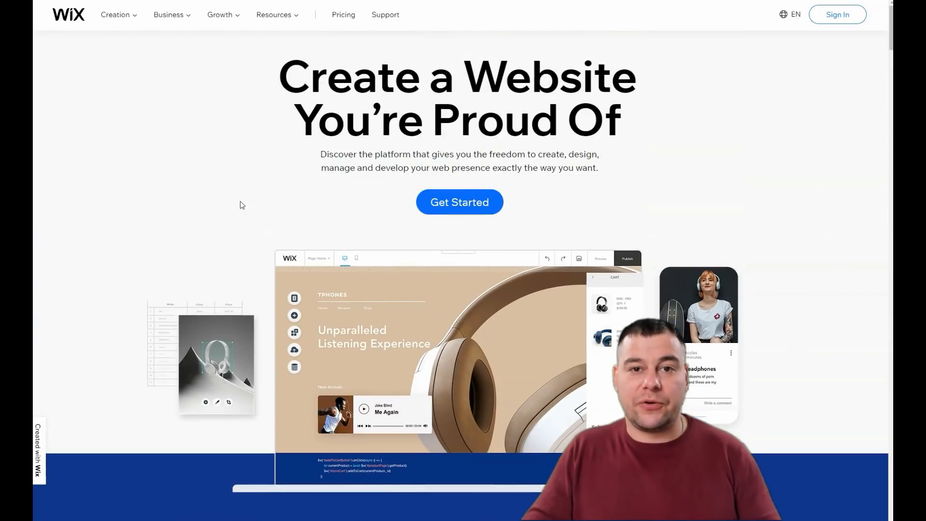
{"action": "left_click", "coordinate": [190, 197]}
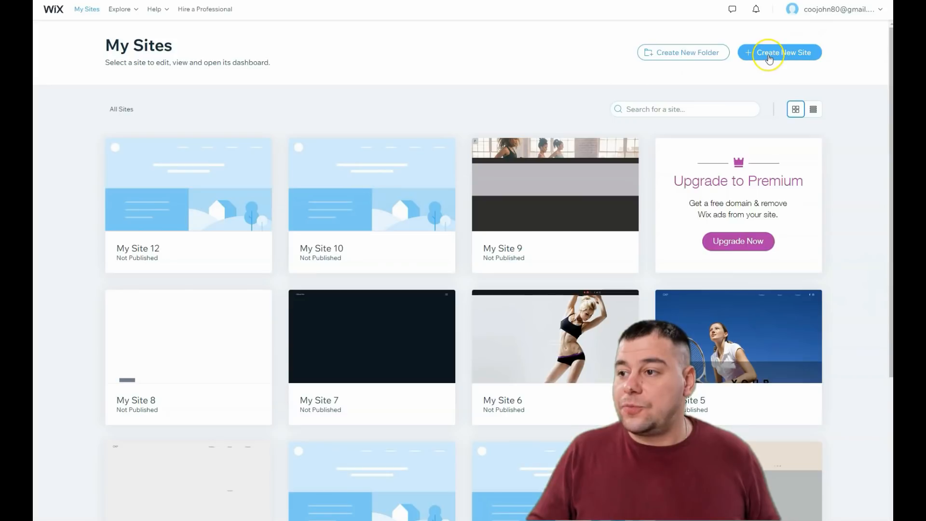
Step: Create a new site in the Other category and choose to build it with the Editor from a template
{"action": "left_click", "coordinate": [768, 54]}
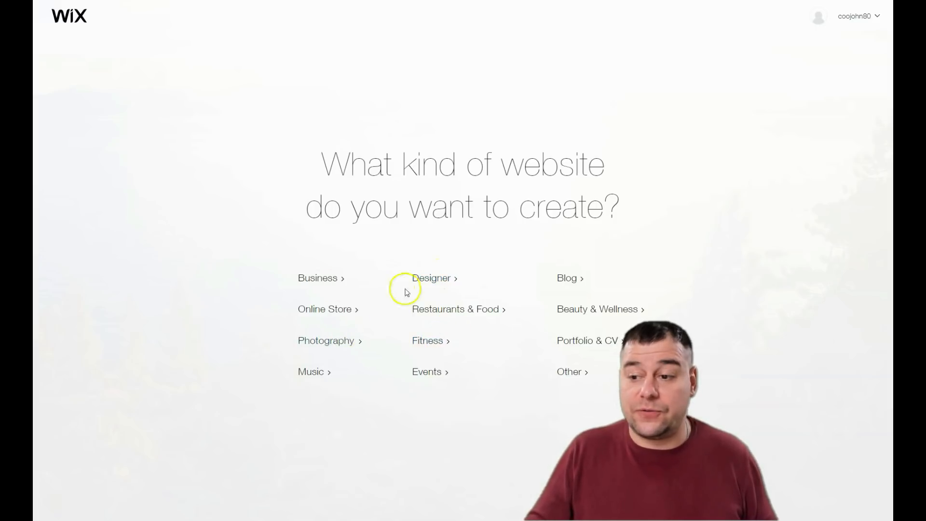
{"action": "left_click", "coordinate": [567, 373]}
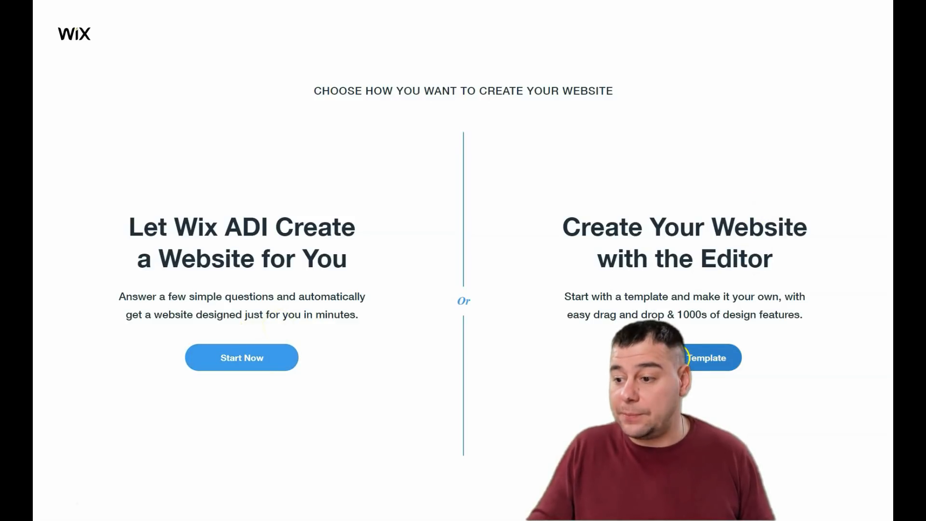
{"action": "left_click", "coordinate": [635, 316]}
{"action": "mouse_move", "coordinate": [432, 244]}
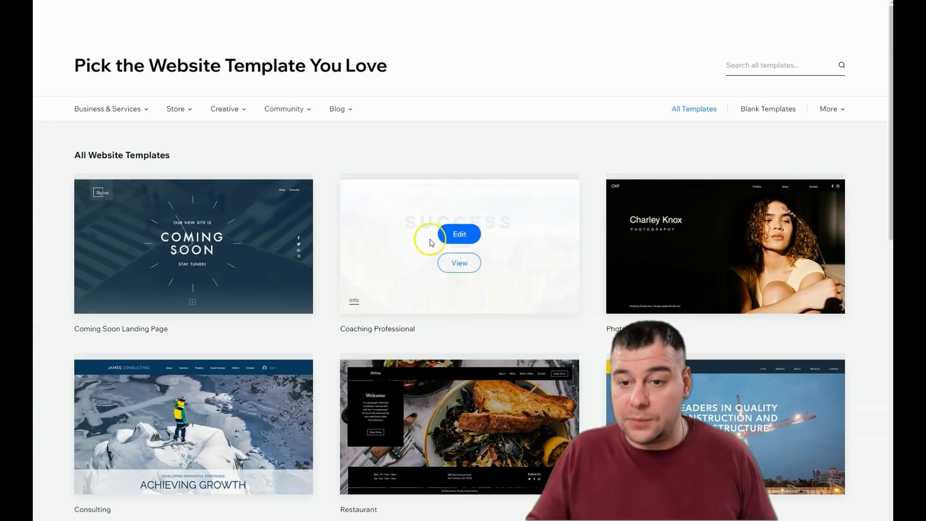
Step: Browse through several pages of website templates and open the Home Remodeling template for editing
{"action": "scroll", "coordinate": [429, 248], "scroll_direction": "down", "scroll_amount": 15}
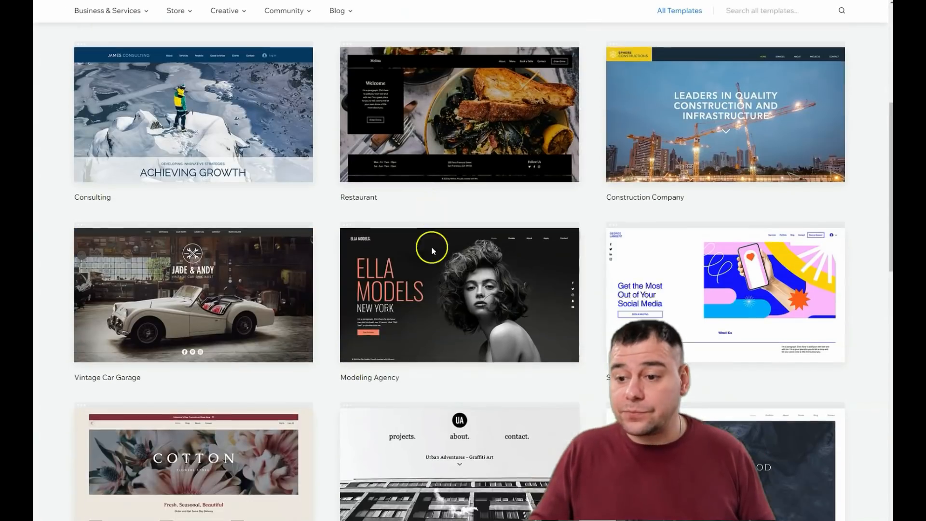
{"action": "scroll", "coordinate": [428, 245], "scroll_direction": "up", "scroll_amount": 5}
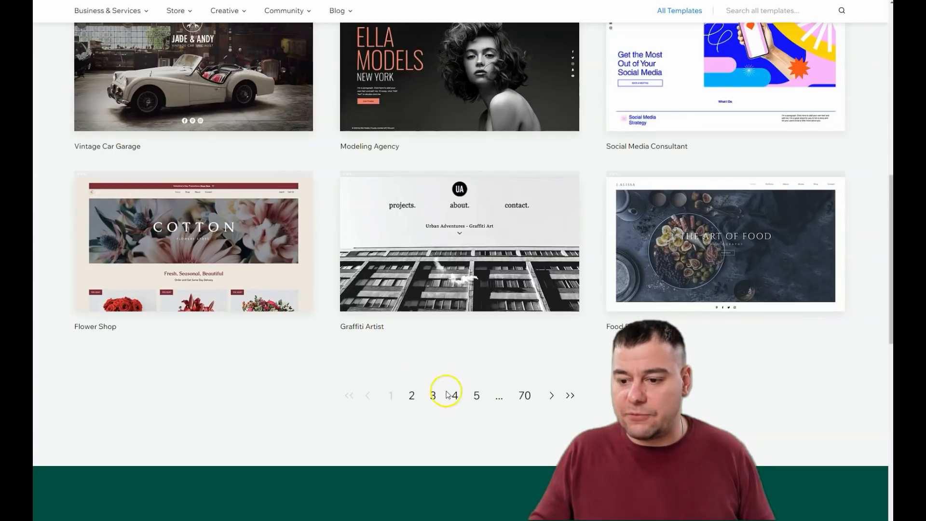
{"action": "left_click", "coordinate": [435, 394]}
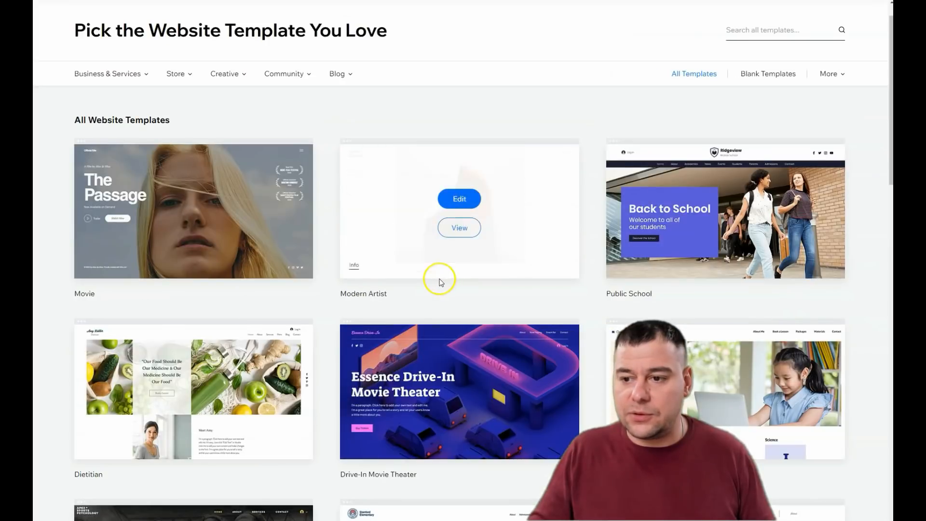
{"action": "scroll", "coordinate": [443, 283], "scroll_direction": "down", "scroll_amount": 8}
{"action": "scroll", "coordinate": [439, 280], "scroll_direction": "down", "scroll_amount": 3}
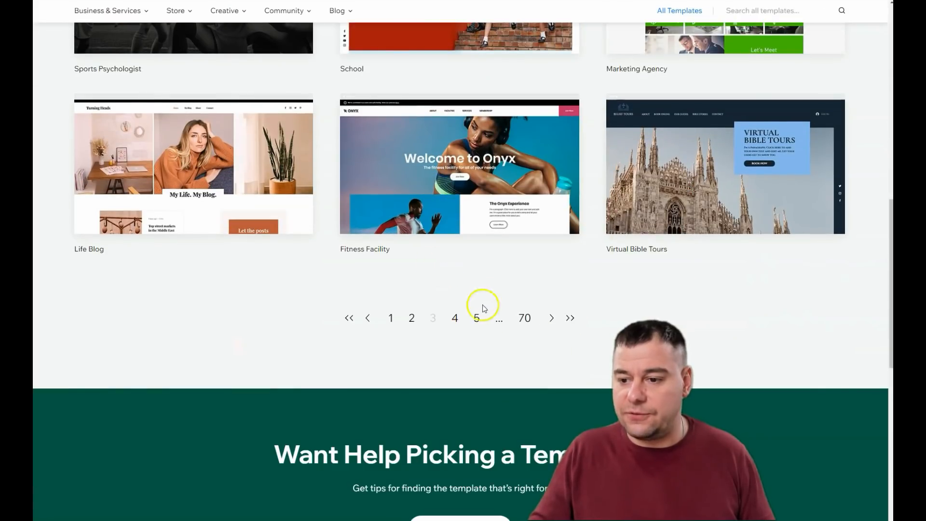
{"action": "left_click", "coordinate": [477, 320]}
{"action": "scroll", "coordinate": [467, 302], "scroll_direction": "down", "scroll_amount": 5}
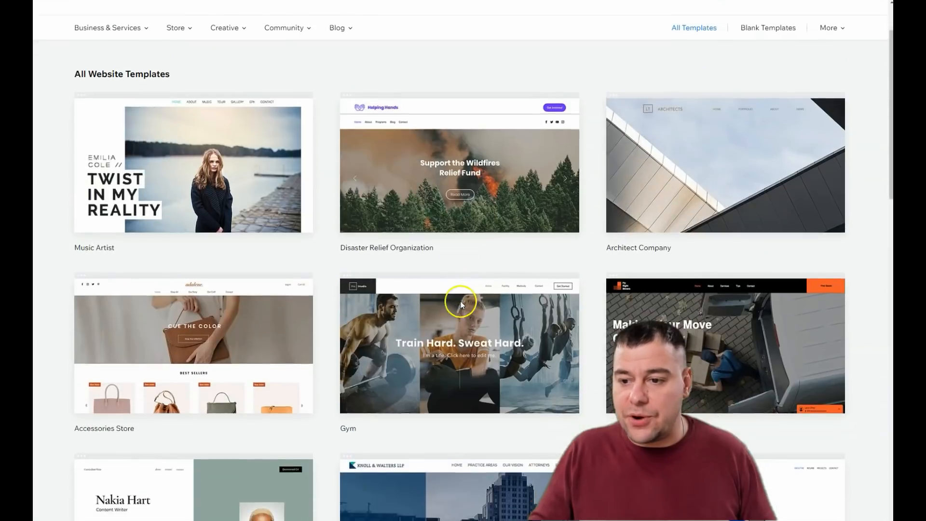
{"action": "scroll", "coordinate": [451, 283], "scroll_direction": "down", "scroll_amount": 3}
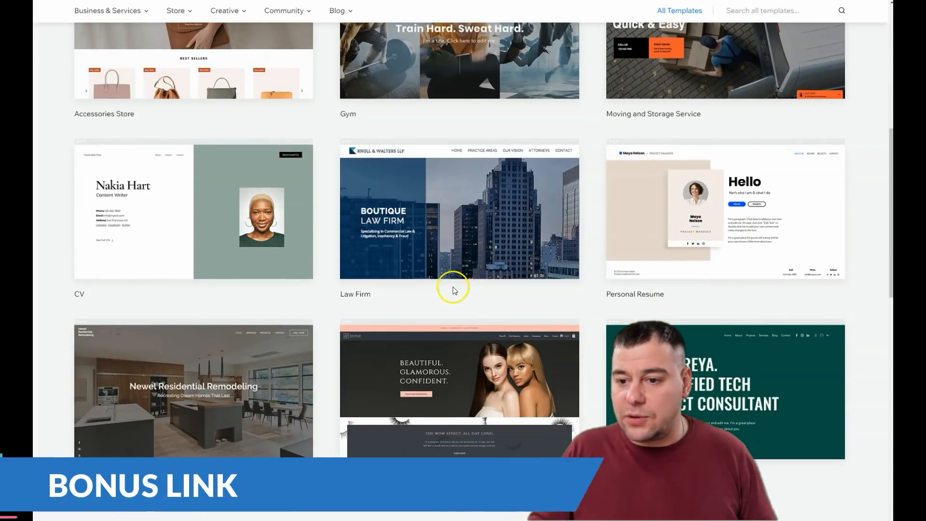
{"action": "scroll", "coordinate": [476, 220], "scroll_direction": "down", "scroll_amount": 5}
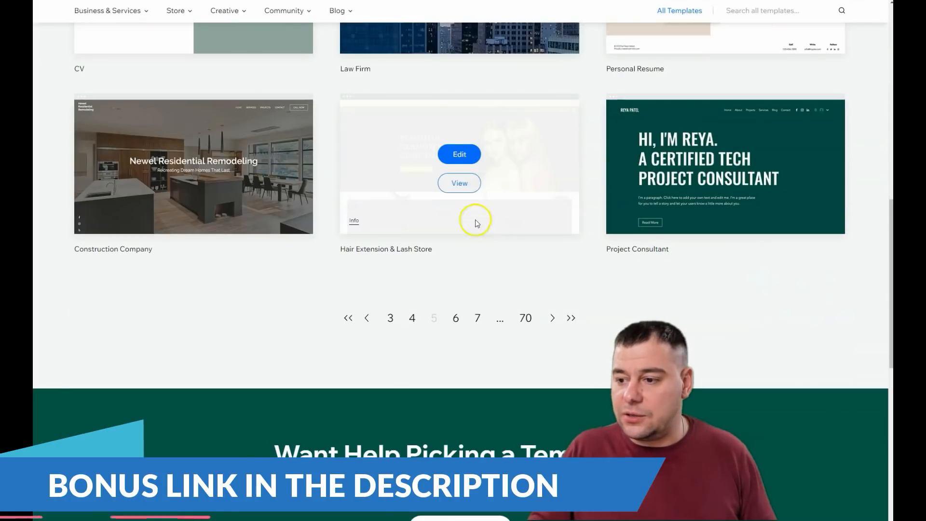
{"action": "left_click", "coordinate": [477, 319]}
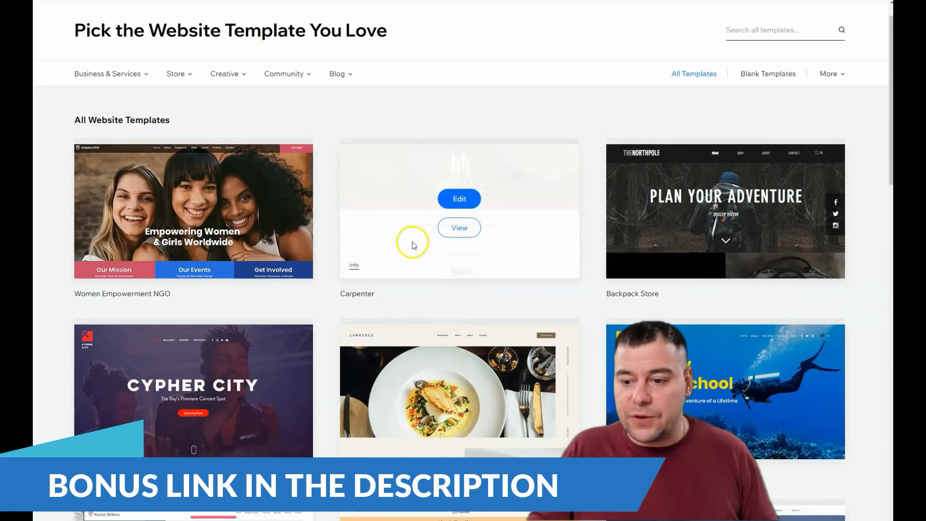
{"action": "scroll", "coordinate": [414, 244], "scroll_direction": "down", "scroll_amount": 5}
{"action": "scroll", "coordinate": [412, 241], "scroll_direction": "down", "scroll_amount": 5}
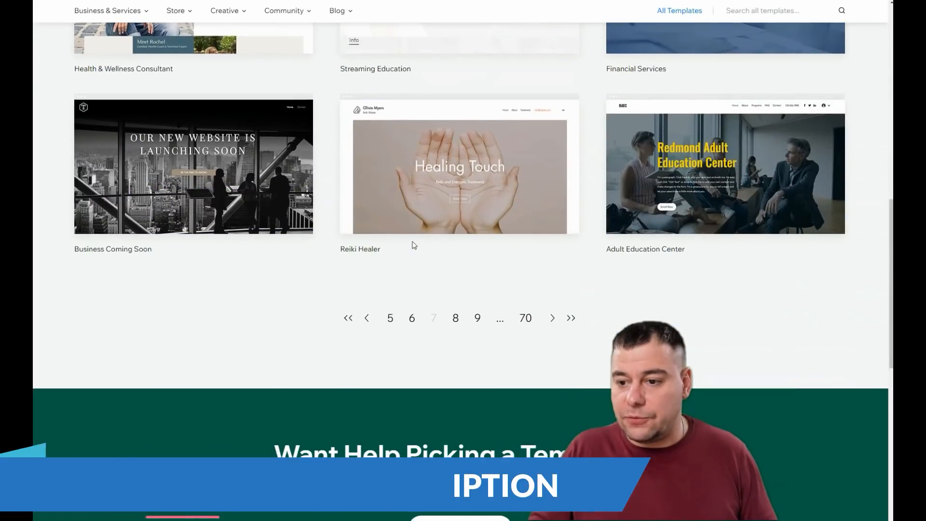
{"action": "left_click", "coordinate": [477, 319]}
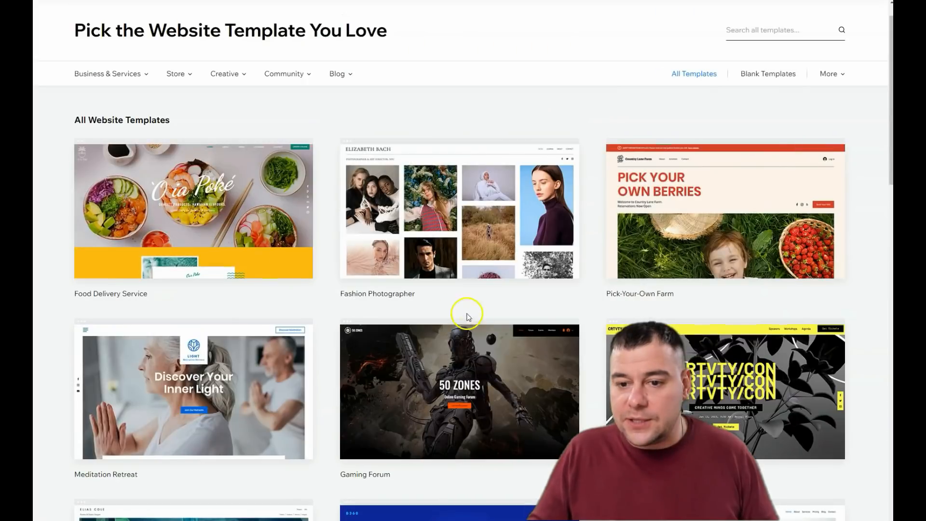
{"action": "scroll", "coordinate": [458, 342], "scroll_direction": "down", "scroll_amount": 8}
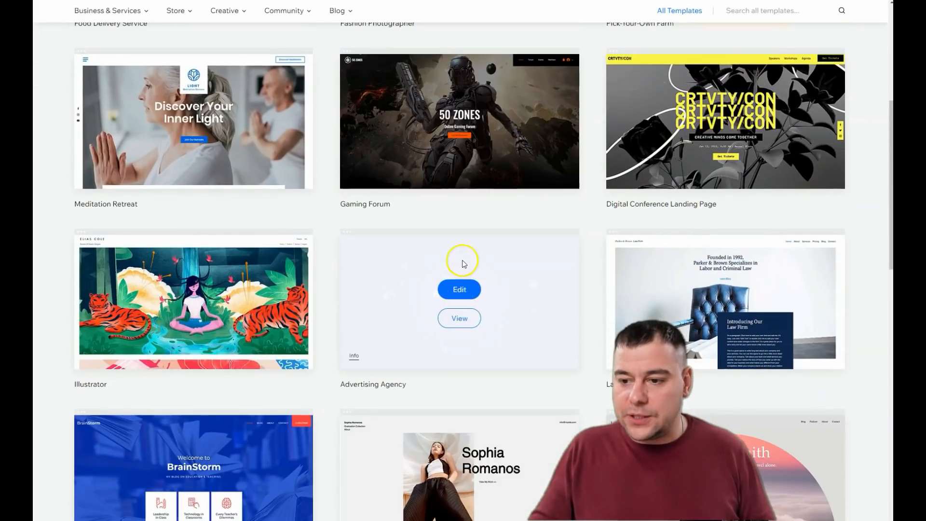
{"action": "scroll", "coordinate": [464, 270], "scroll_direction": "down", "scroll_amount": 2}
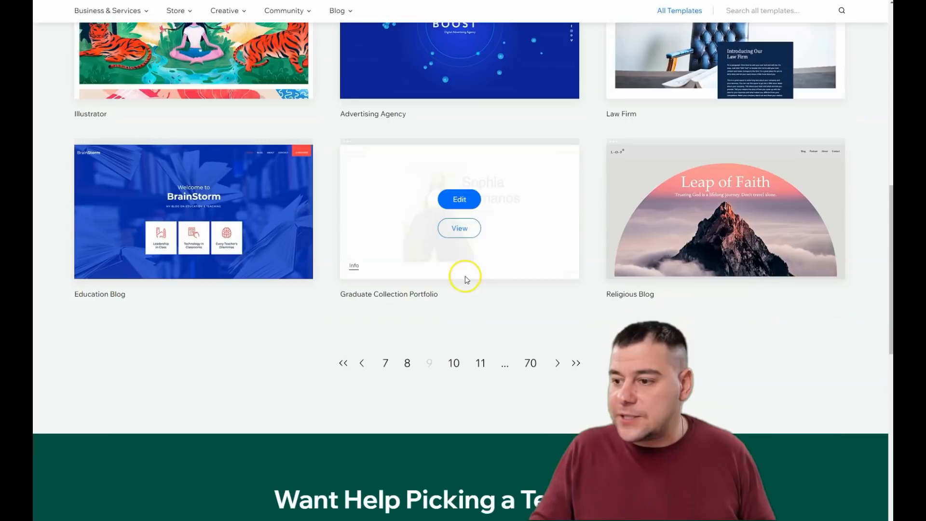
{"action": "left_click", "coordinate": [480, 364]}
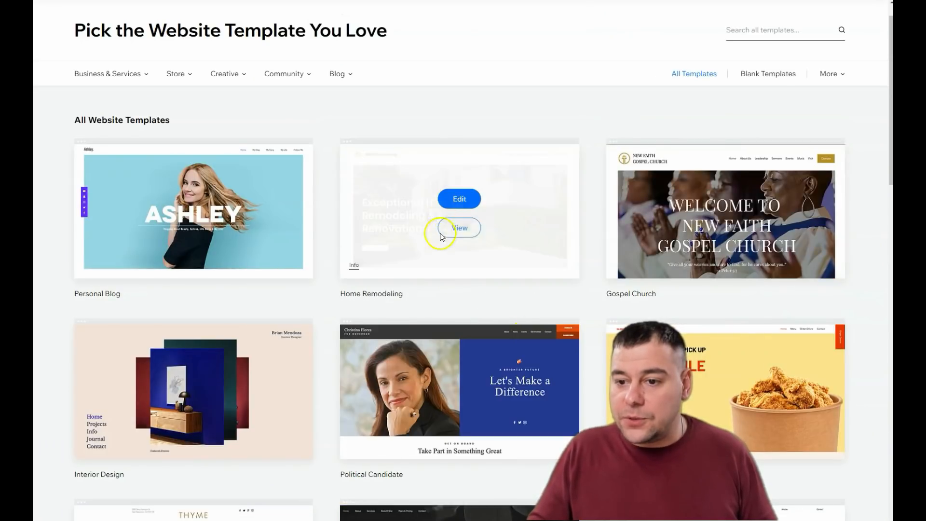
{"action": "scroll", "coordinate": [471, 263], "scroll_direction": "down", "scroll_amount": 3}
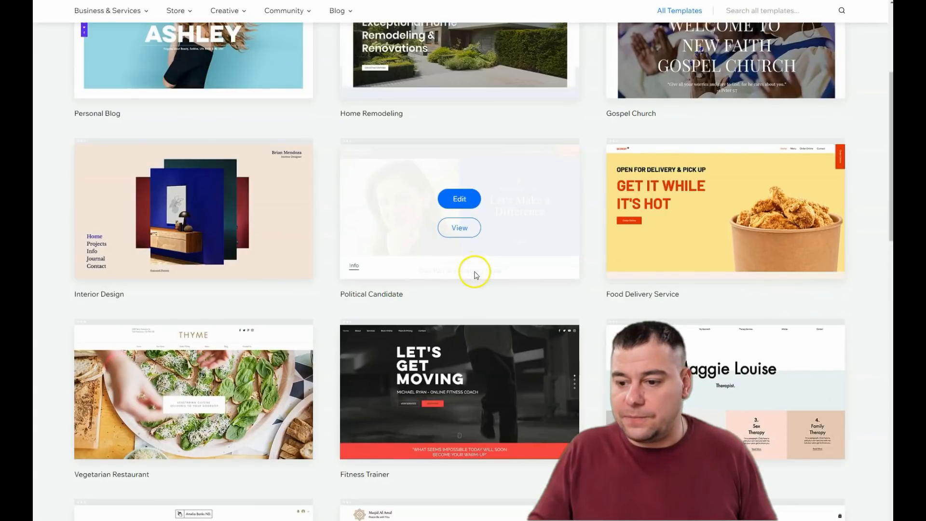
{"action": "scroll", "coordinate": [472, 271], "scroll_direction": "up", "scroll_amount": 3}
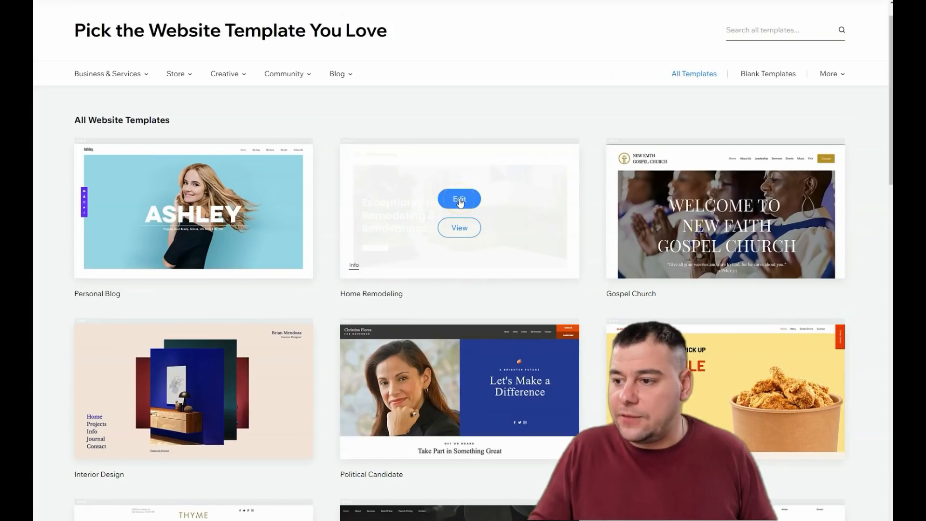
{"action": "left_click", "coordinate": [460, 199]}
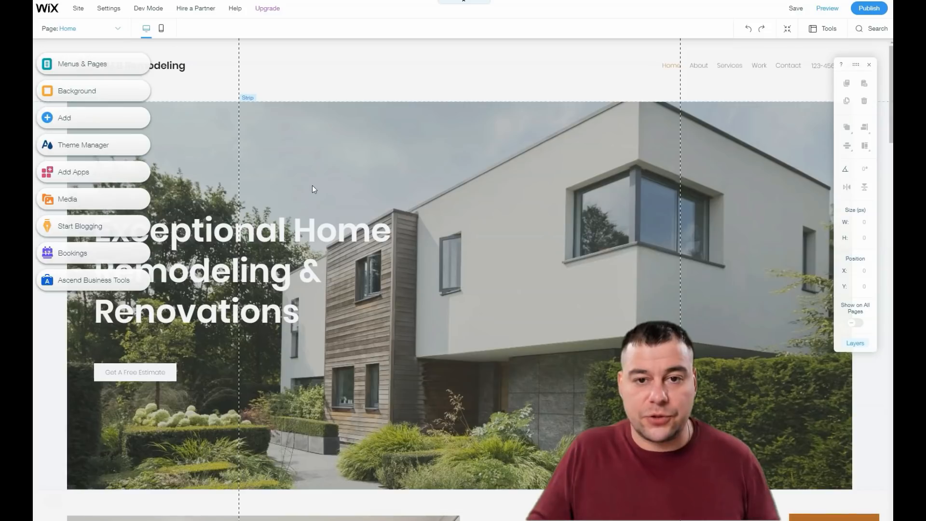
Step: Scroll through the template's home page to review its sections
{"action": "scroll", "coordinate": [312, 189], "scroll_direction": "down", "scroll_amount": 10}
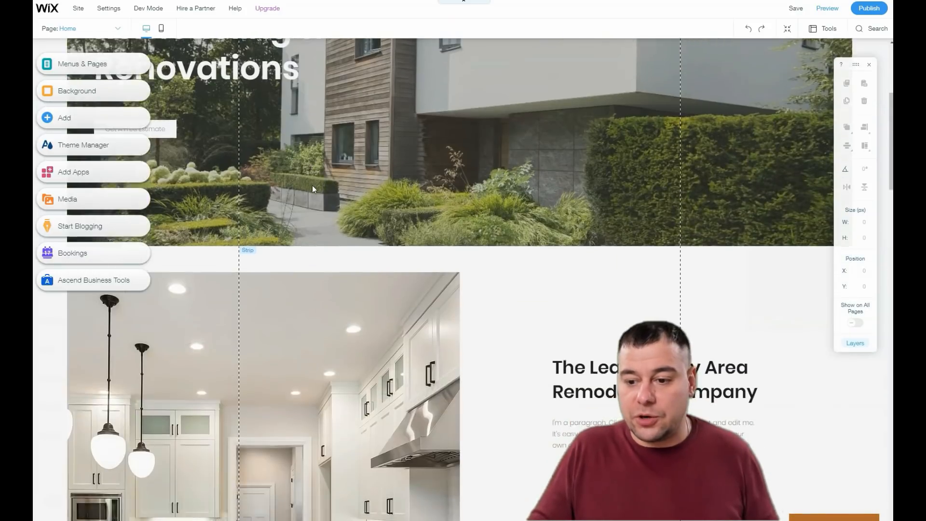
{"action": "scroll", "coordinate": [314, 189], "scroll_direction": "down", "scroll_amount": 15}
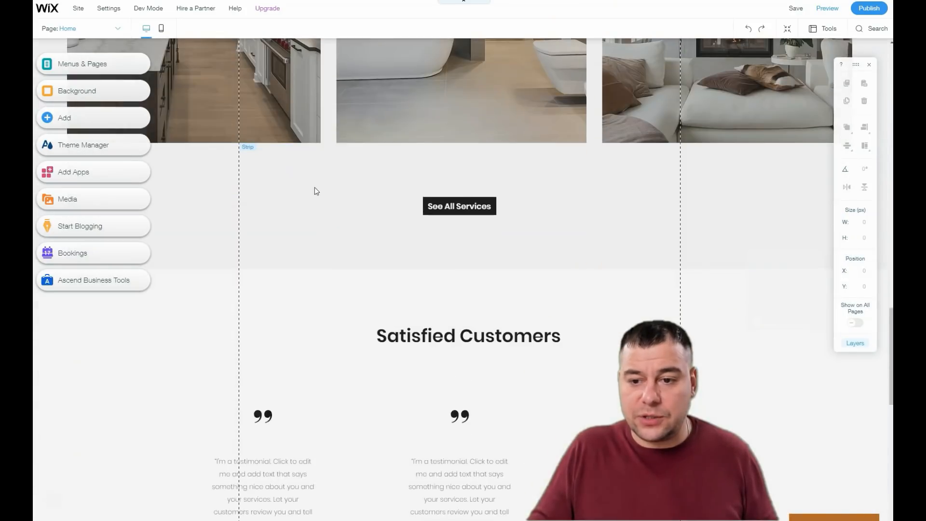
{"action": "scroll", "coordinate": [315, 189], "scroll_direction": "up", "scroll_amount": 20}
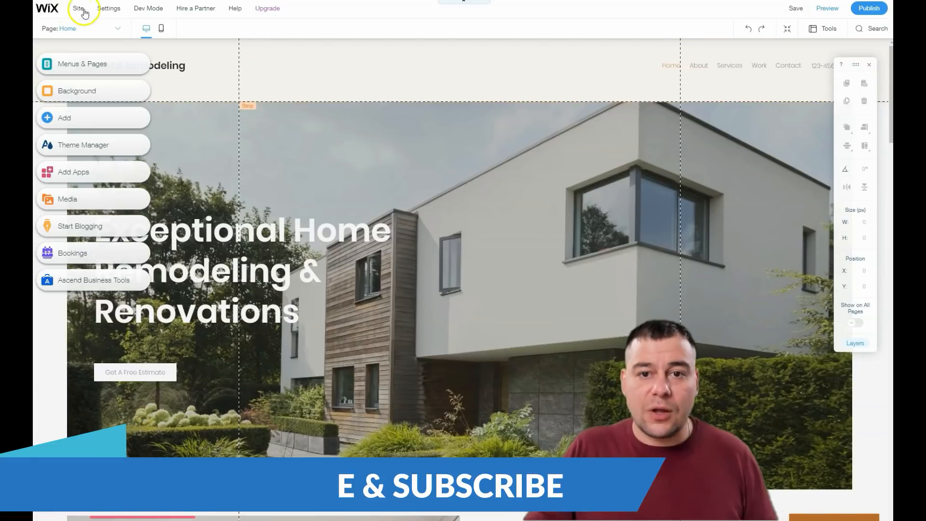
{"action": "left_click", "coordinate": [108, 9]}
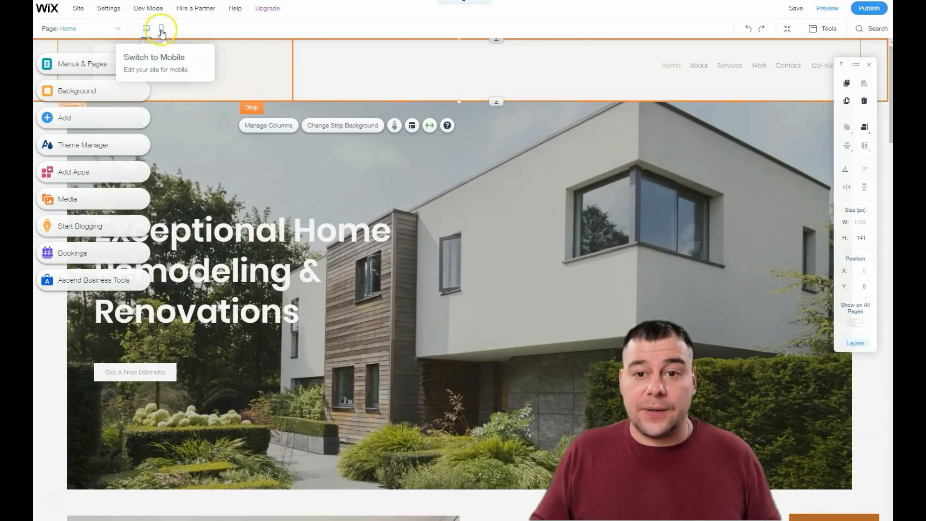
Step: Switch to the mobile editor, review the home page's mobile layout, and return to the desktop view
{"action": "left_click", "coordinate": [162, 31]}
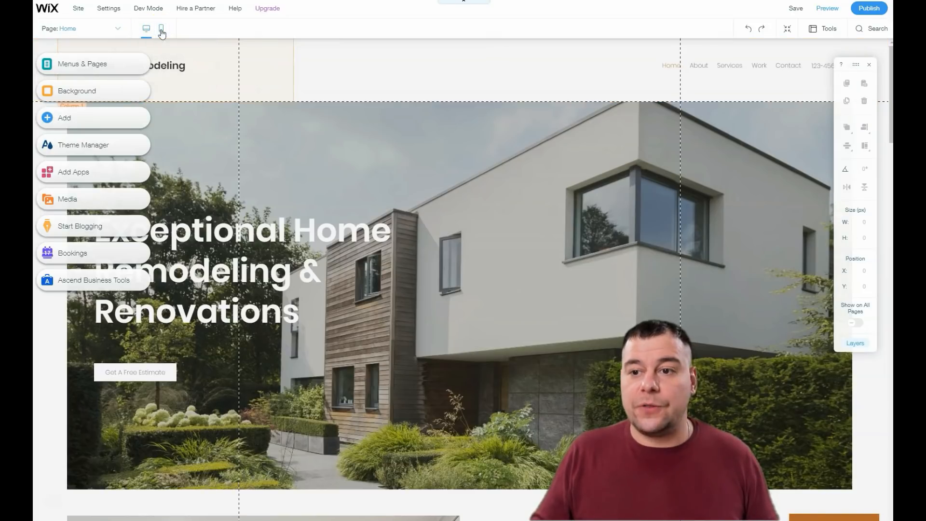
{"action": "left_click", "coordinate": [212, 39]}
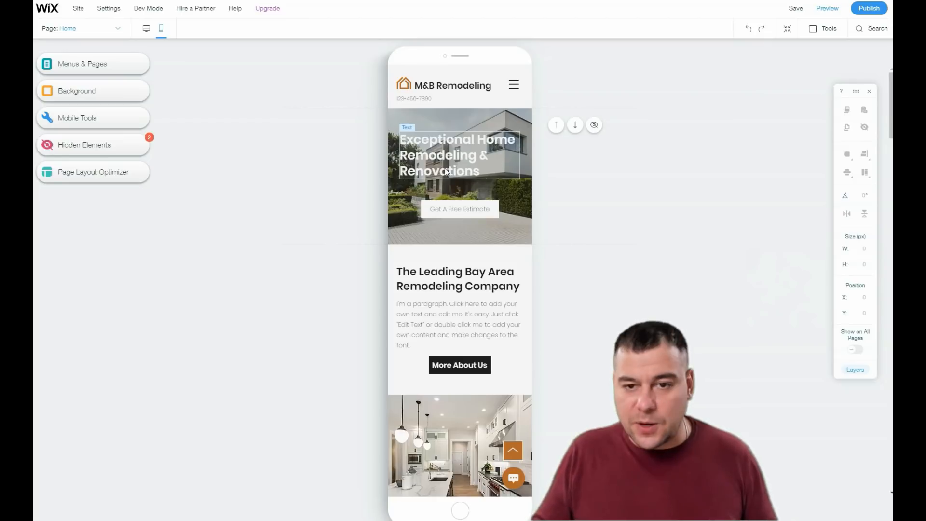
{"action": "scroll", "coordinate": [453, 193], "scroll_direction": "down", "scroll_amount": 3}
{"action": "scroll", "coordinate": [456, 199], "scroll_direction": "down", "scroll_amount": 15}
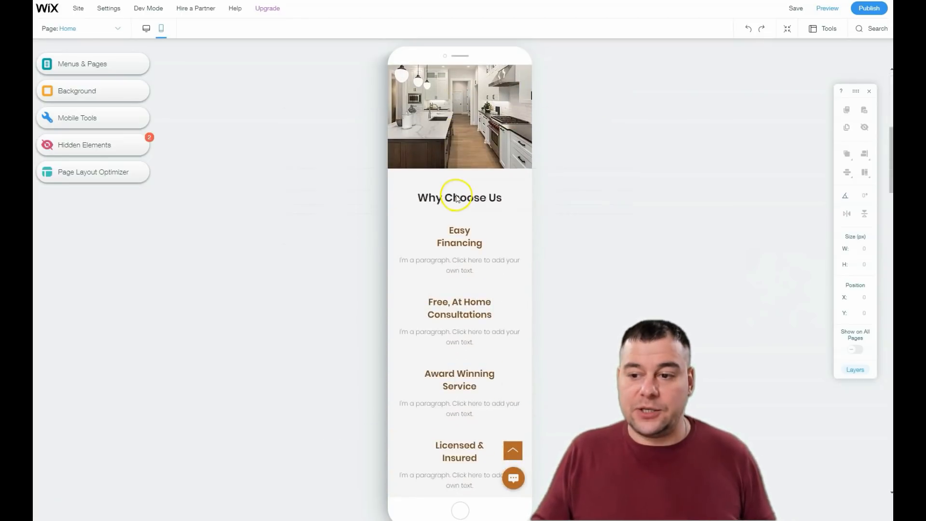
{"action": "scroll", "coordinate": [458, 193], "scroll_direction": "down", "scroll_amount": 10}
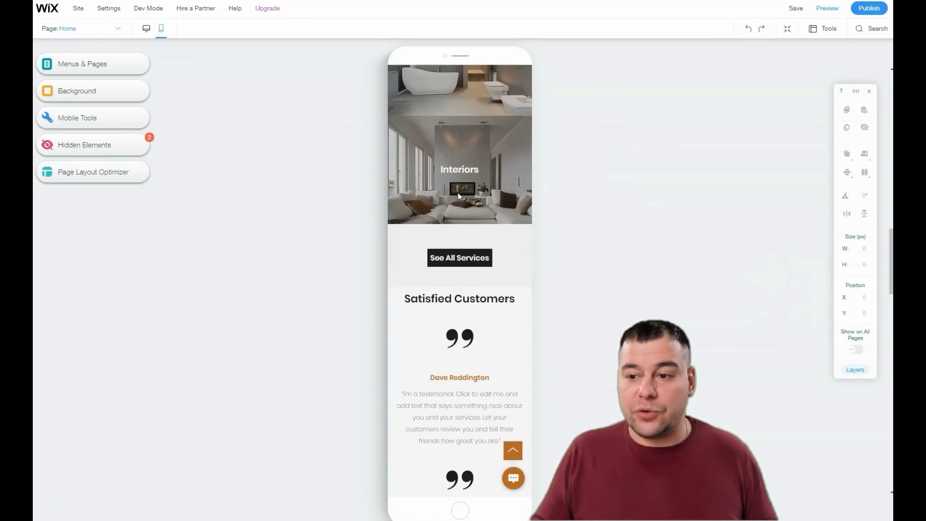
{"action": "scroll", "coordinate": [458, 192], "scroll_direction": "down", "scroll_amount": 5}
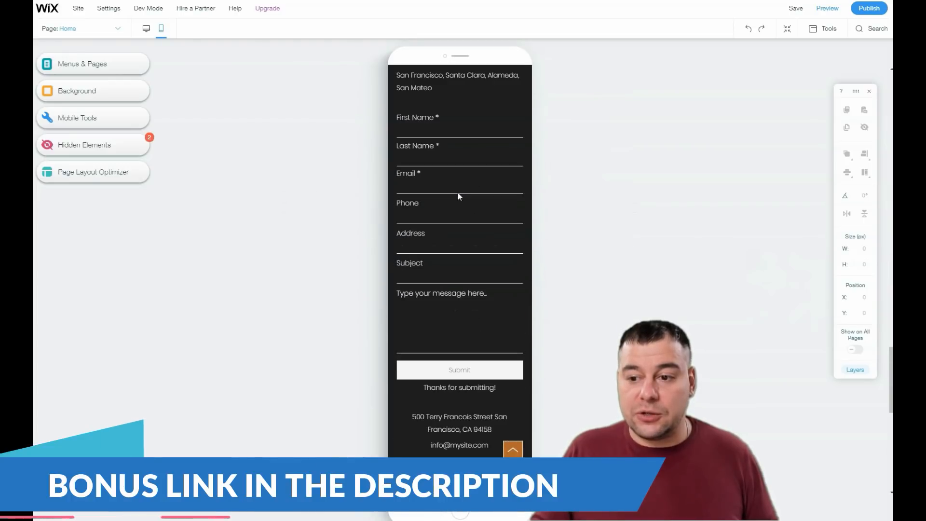
{"action": "scroll", "coordinate": [458, 193], "scroll_direction": "up", "scroll_amount": 15}
{"action": "scroll", "coordinate": [454, 189], "scroll_direction": "up", "scroll_amount": 5}
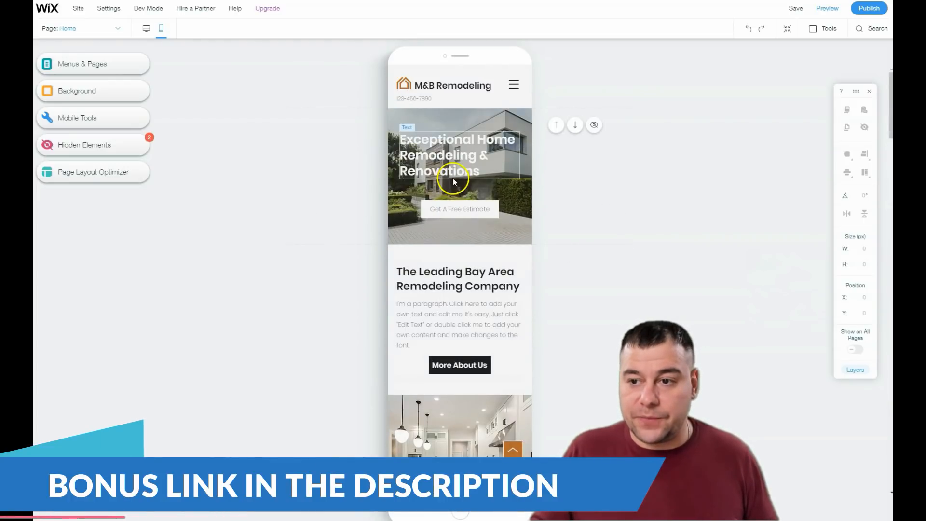
{"action": "left_click", "coordinate": [145, 30]}
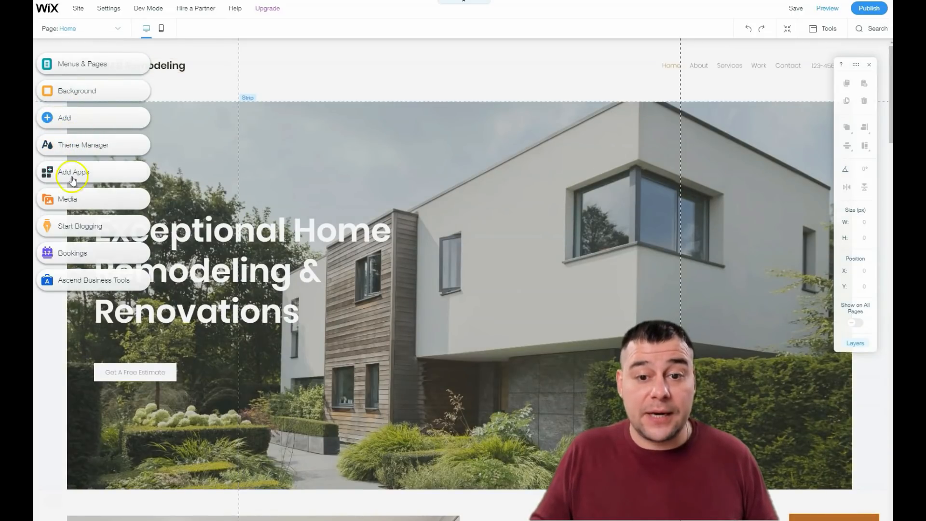
Step: Replace the site's color theme with the featured dark theme with orange accents and close the theme panel
{"action": "left_click", "coordinate": [68, 147]}
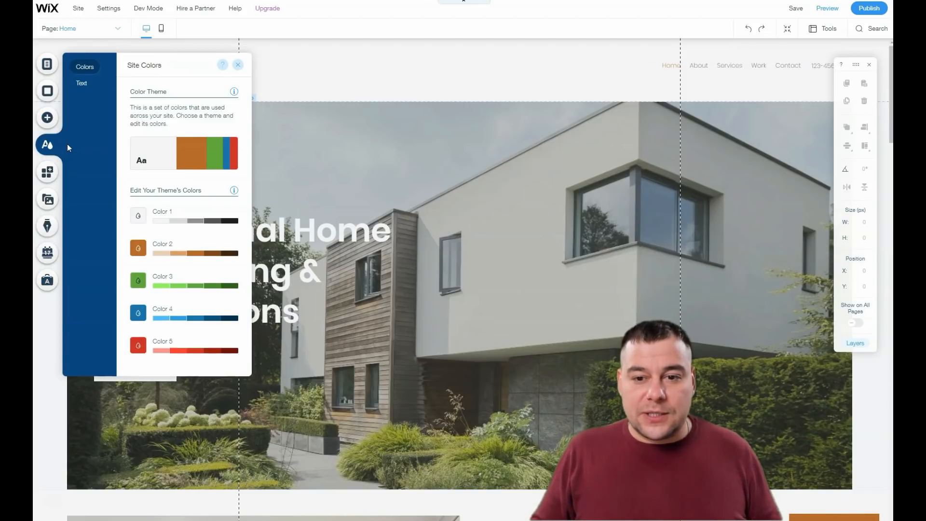
{"action": "left_click", "coordinate": [177, 154]}
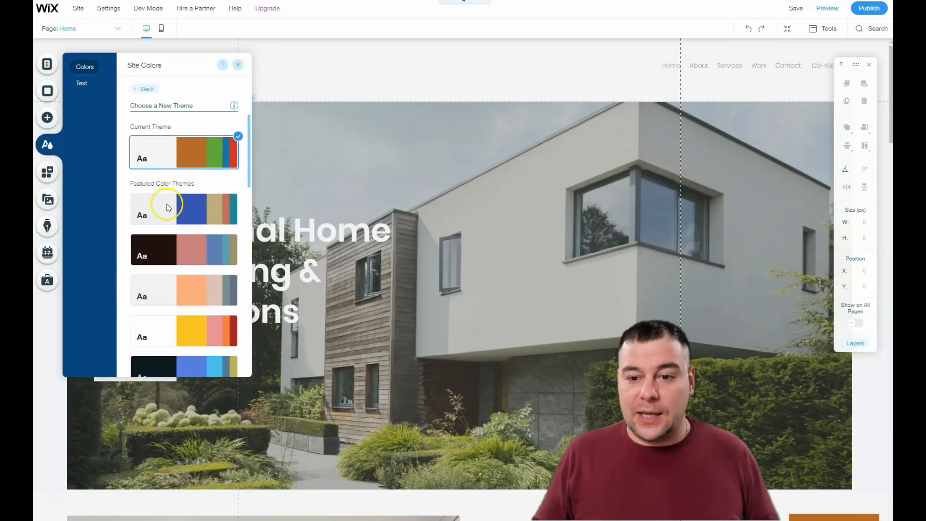
{"action": "left_click", "coordinate": [178, 255]}
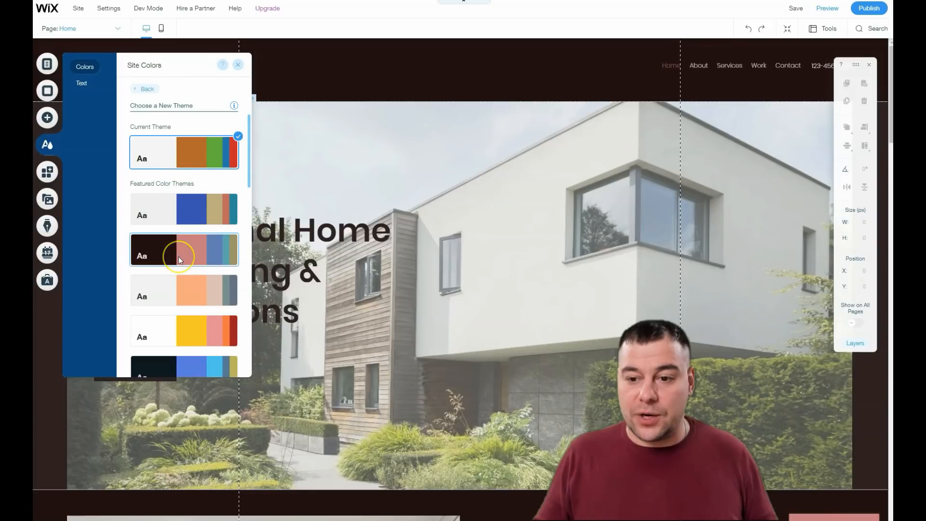
{"action": "left_click", "coordinate": [175, 291]}
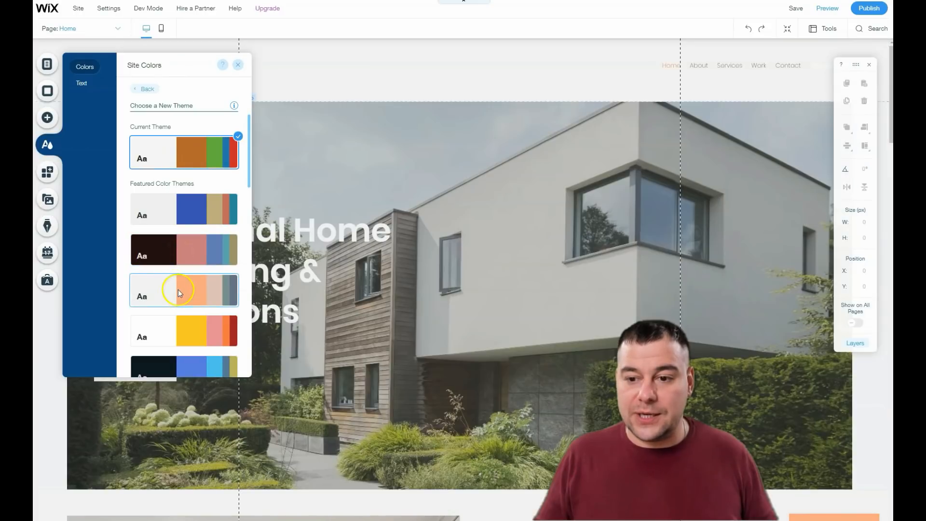
{"action": "scroll", "coordinate": [178, 289], "scroll_direction": "down", "scroll_amount": 2}
{"action": "left_click", "coordinate": [175, 229]}
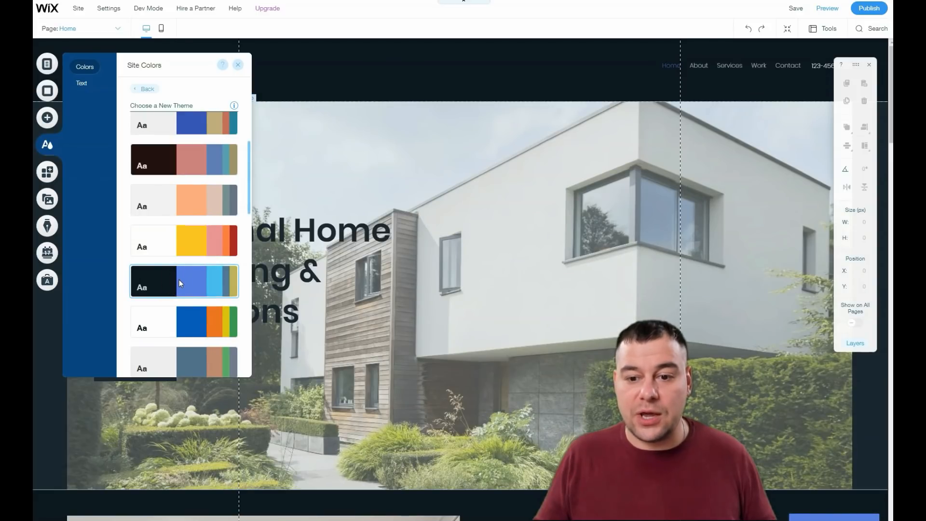
{"action": "left_click", "coordinate": [184, 323]}
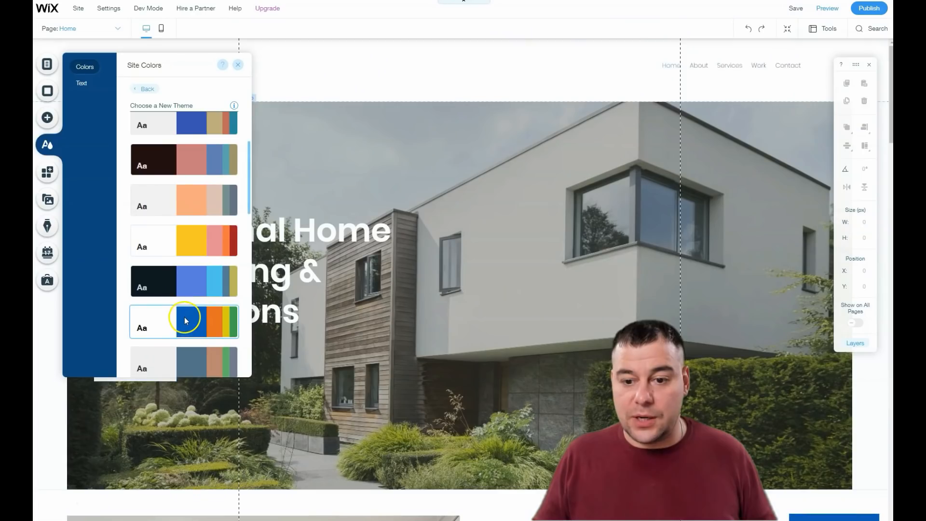
{"action": "scroll", "coordinate": [185, 280], "scroll_direction": "down", "scroll_amount": 4}
{"action": "left_click", "coordinate": [175, 178]}
{"action": "left_click", "coordinate": [179, 218]}
{"action": "left_click", "coordinate": [178, 264]}
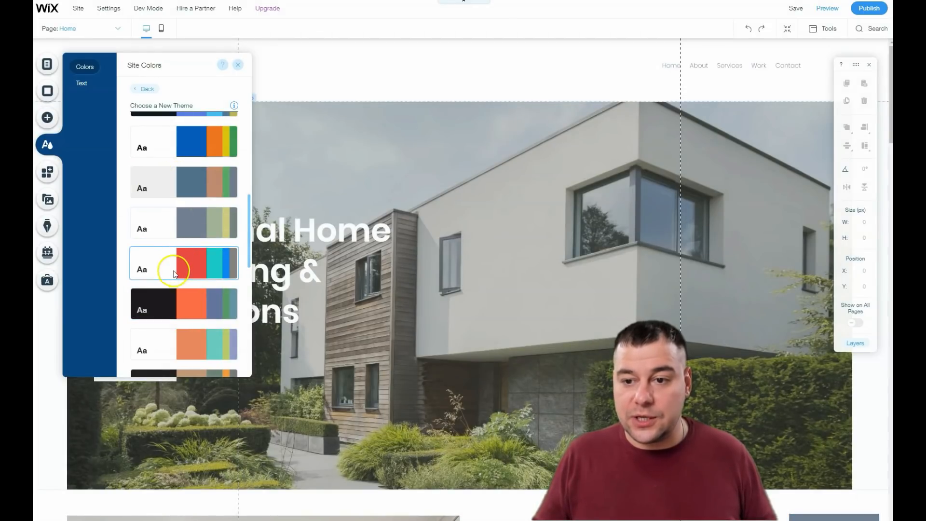
{"action": "left_click", "coordinate": [173, 297]}
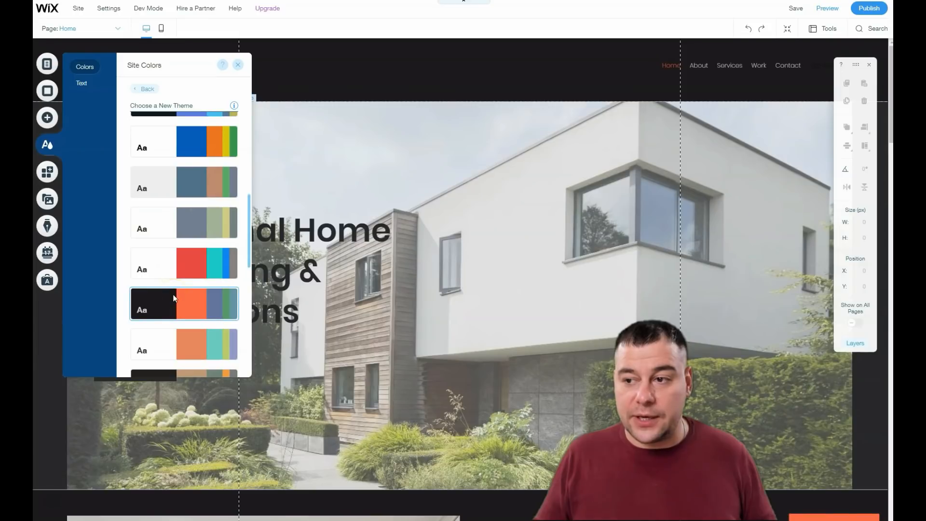
{"action": "left_click", "coordinate": [170, 299]}
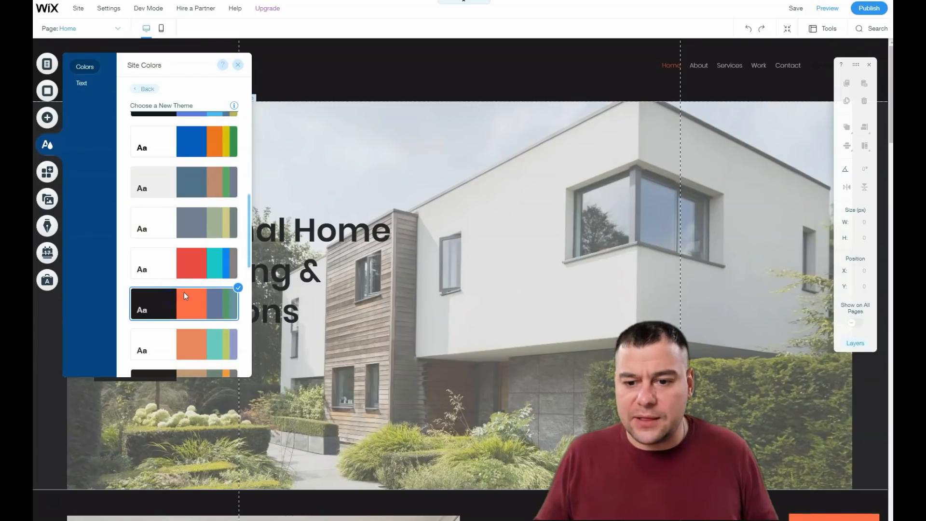
{"action": "left_click", "coordinate": [239, 66]}
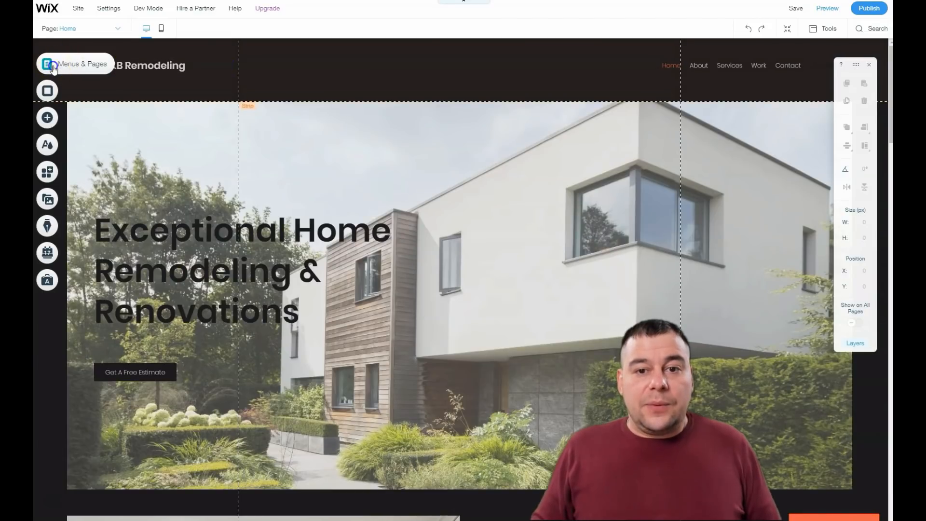
Step: Open the Home page's settings from the site menu and review its Page Info, Layouts and Permissions tabs
{"action": "left_click", "coordinate": [49, 64]}
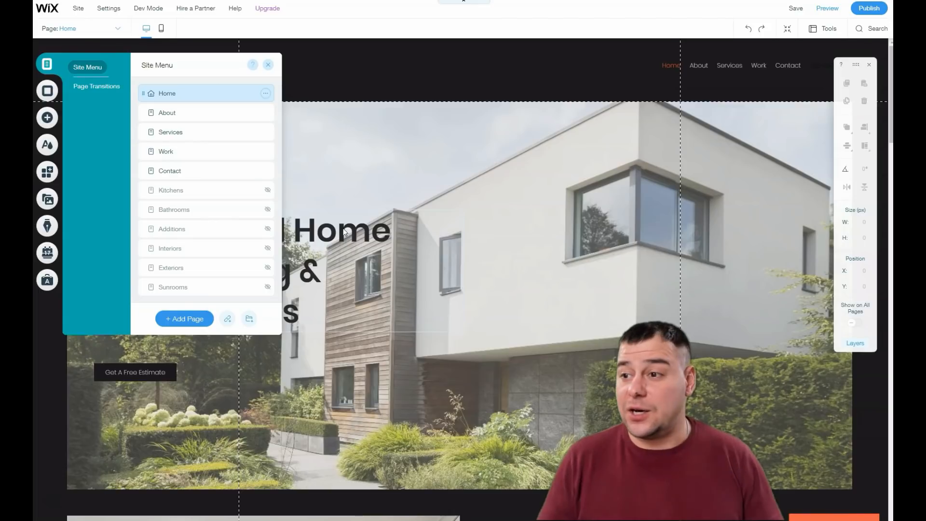
{"action": "left_click", "coordinate": [701, 68]}
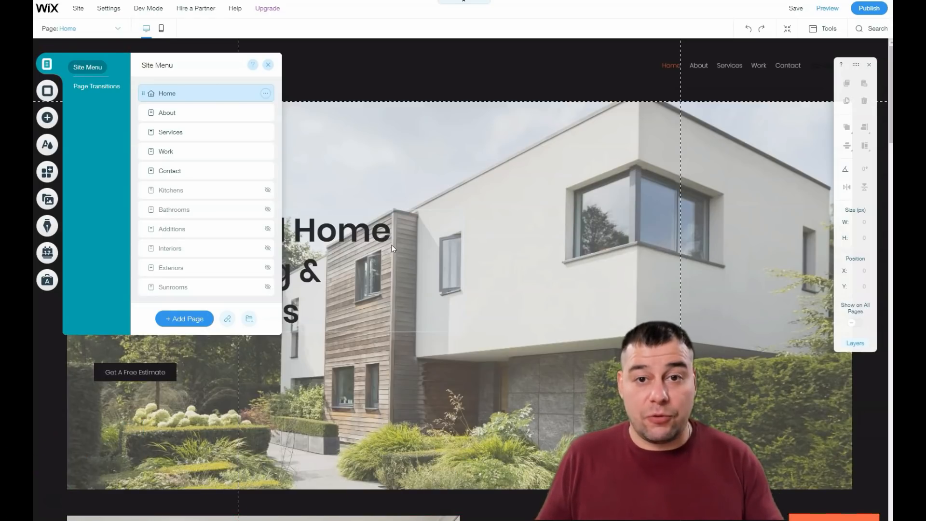
{"action": "left_click", "coordinate": [428, 169]}
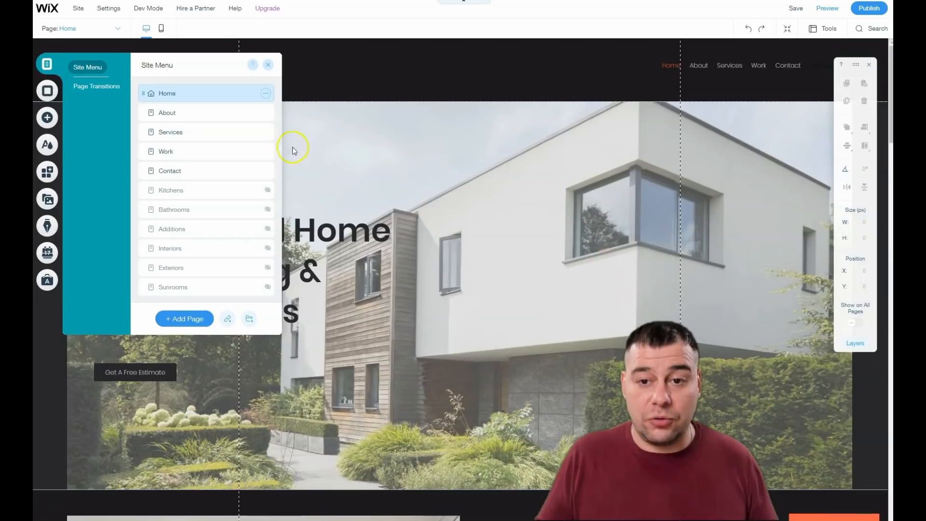
{"action": "left_click", "coordinate": [265, 94]}
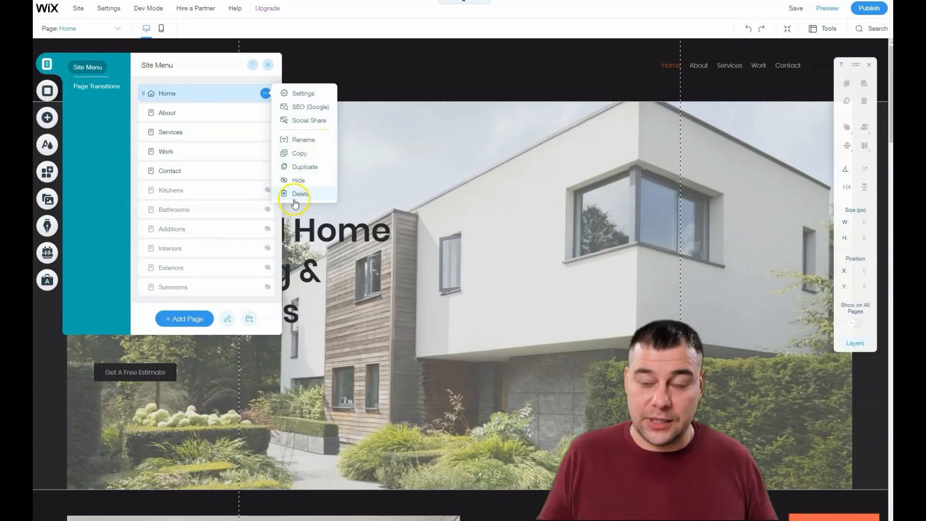
{"action": "left_click", "coordinate": [296, 95]}
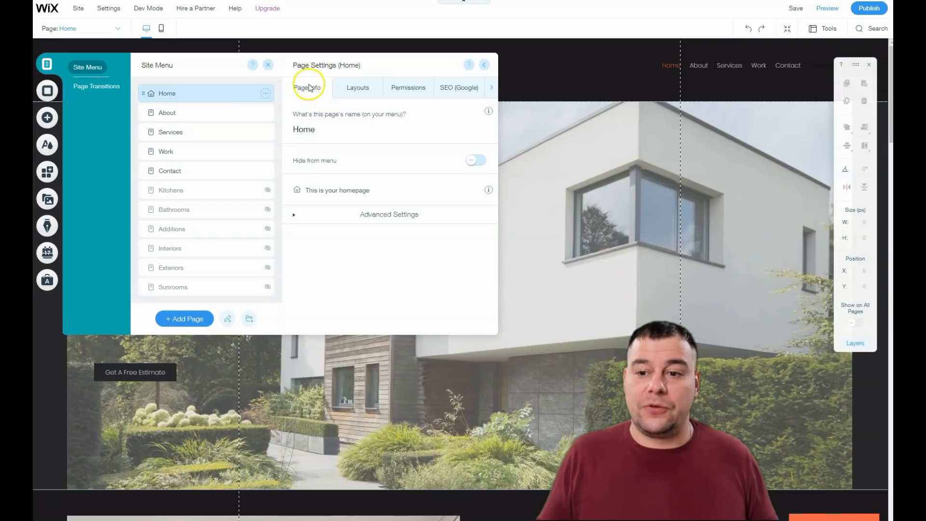
{"action": "left_click", "coordinate": [354, 93]}
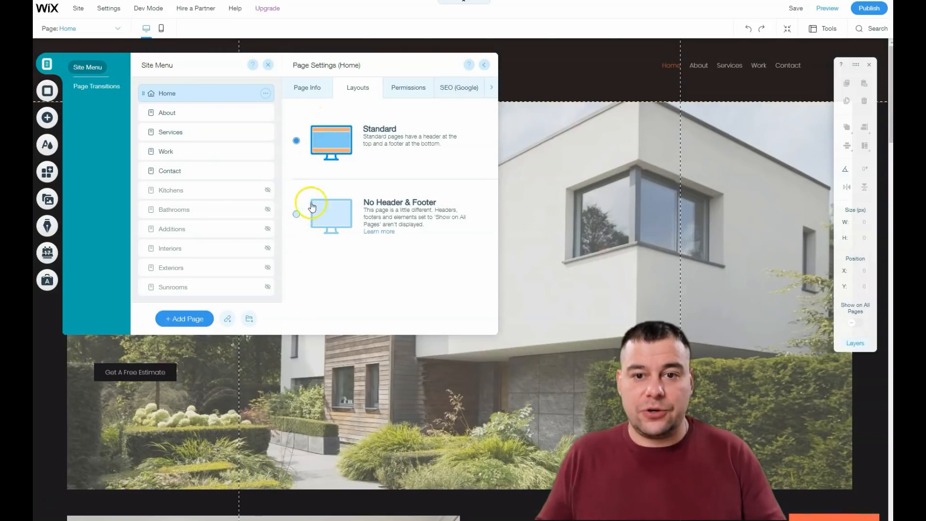
{"action": "left_click", "coordinate": [408, 87]}
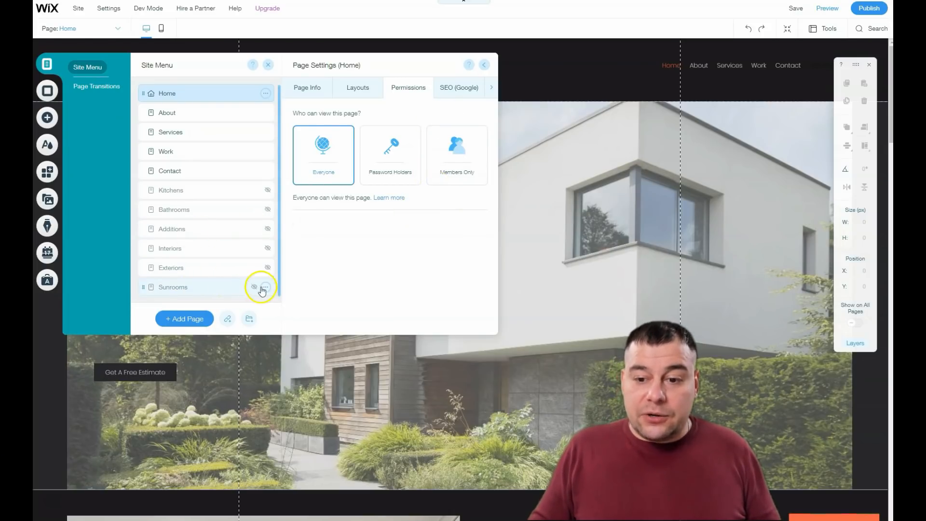
Step: Delete the Sunrooms page from the site menu
{"action": "left_click", "coordinate": [266, 286]}
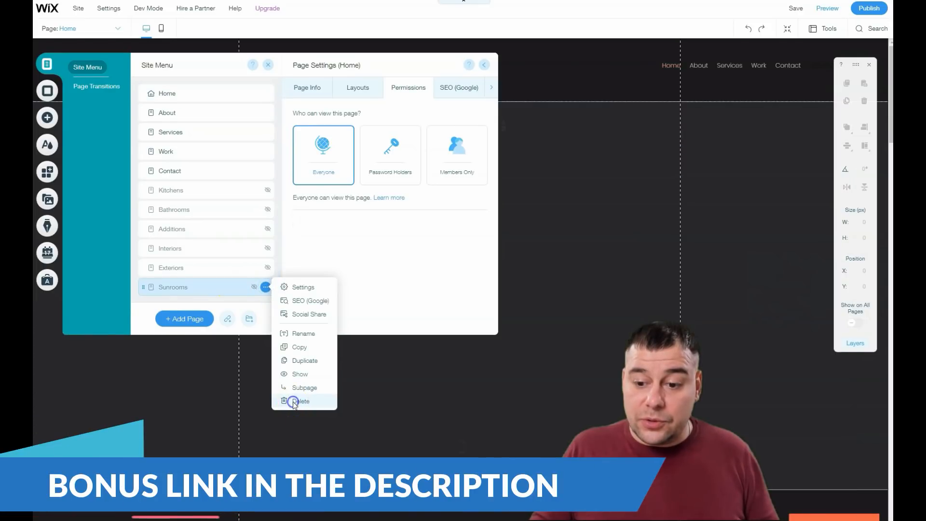
{"action": "left_click", "coordinate": [287, 400]}
{"action": "left_click", "coordinate": [562, 305]}
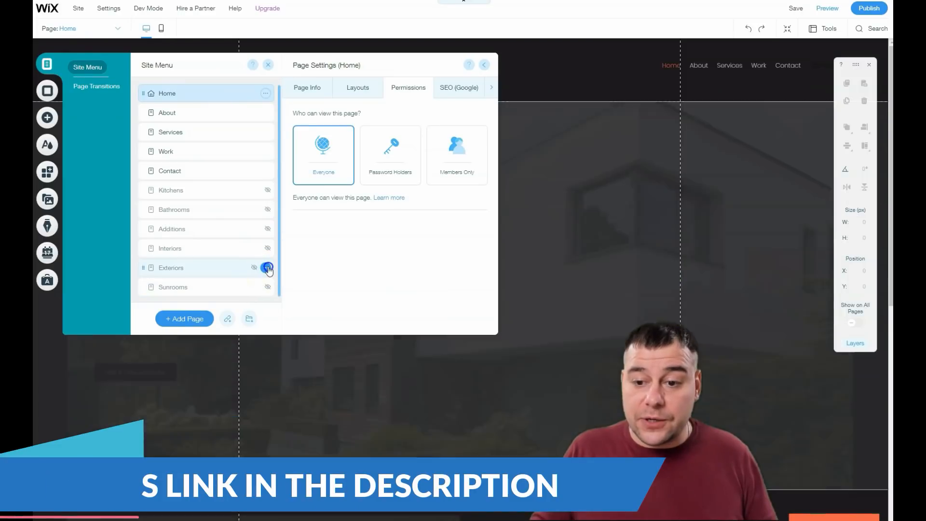
Step: Delete the Exteriors page from the site menu and close the menu
{"action": "left_click", "coordinate": [265, 267]}
{"action": "left_click", "coordinate": [301, 381]}
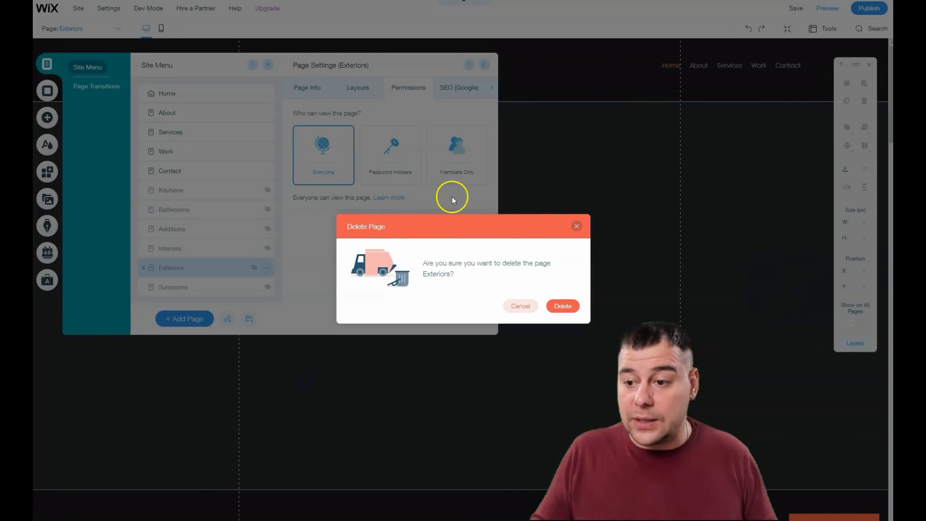
{"action": "left_click", "coordinate": [562, 305]}
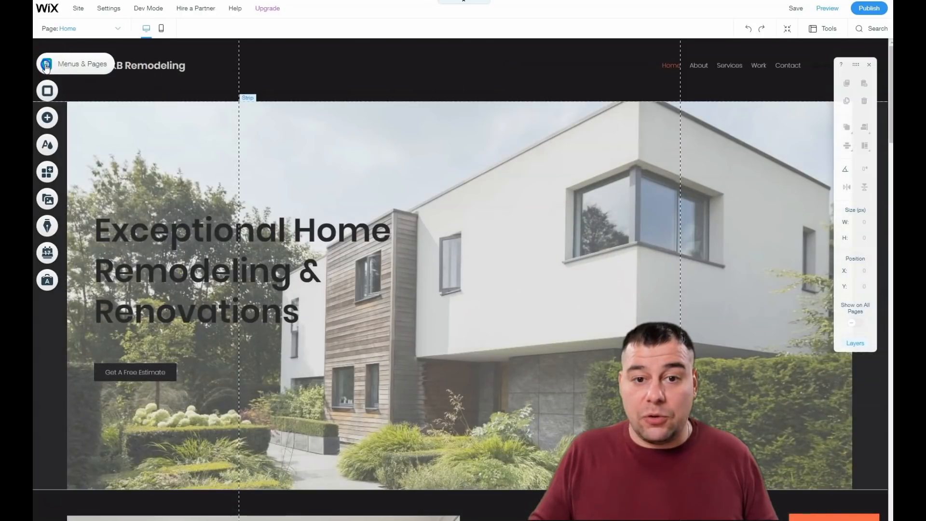
{"action": "left_click", "coordinate": [47, 63]}
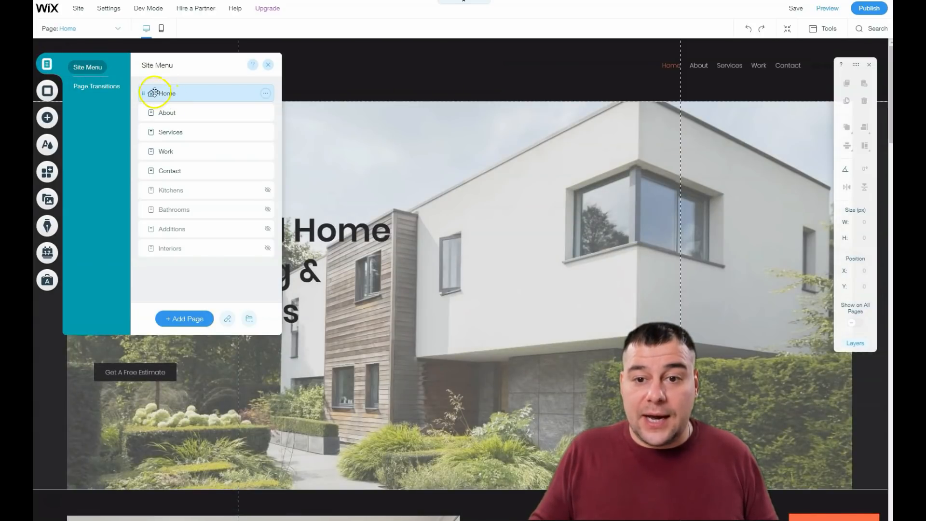
{"action": "left_click", "coordinate": [268, 67]}
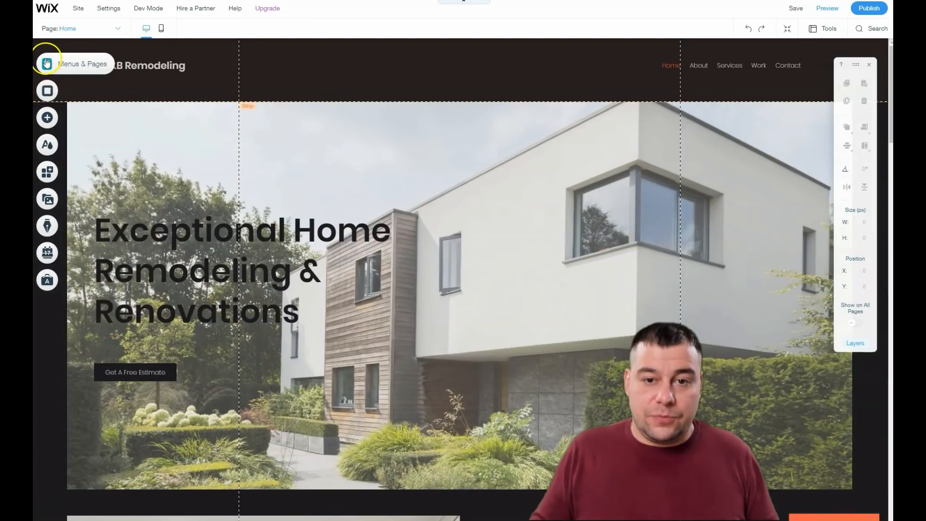
Step: Set the page background color to the darkest site color, #1C191C
{"action": "left_click", "coordinate": [48, 93]}
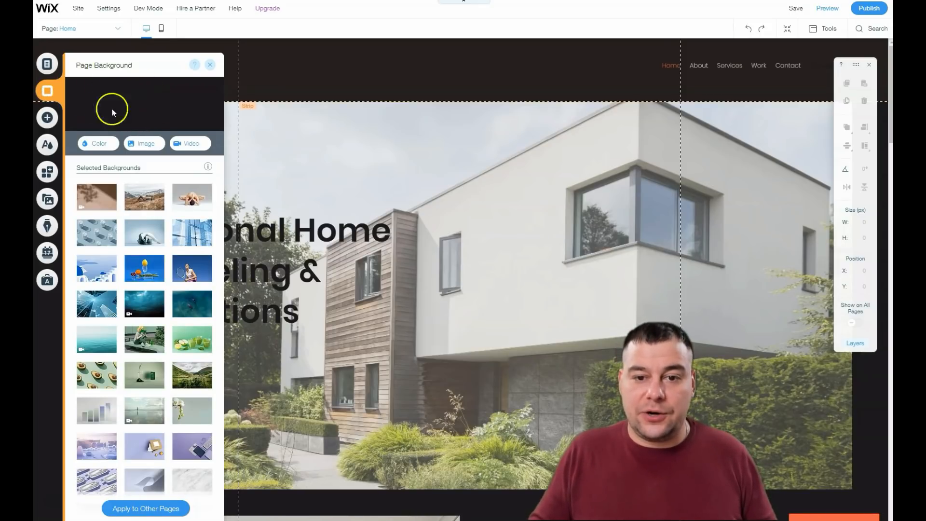
{"action": "left_click", "coordinate": [99, 142]}
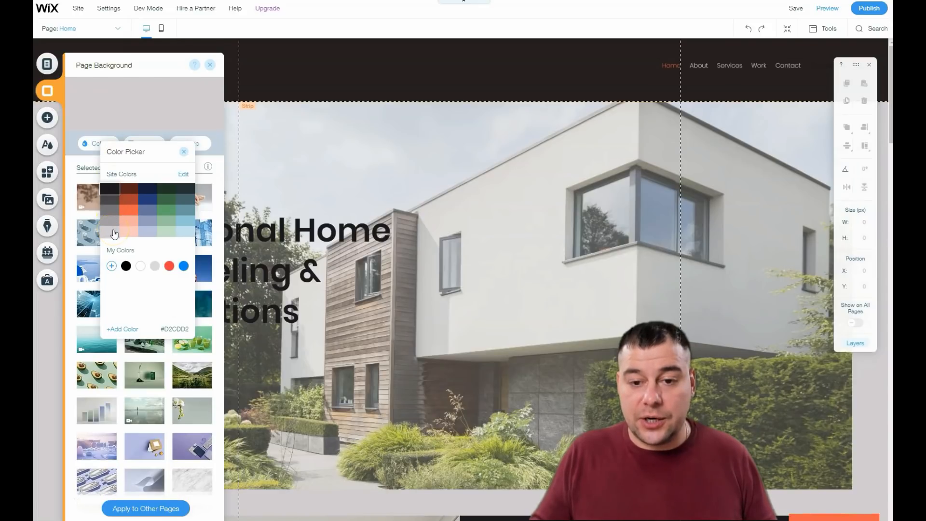
{"action": "left_click", "coordinate": [184, 234]}
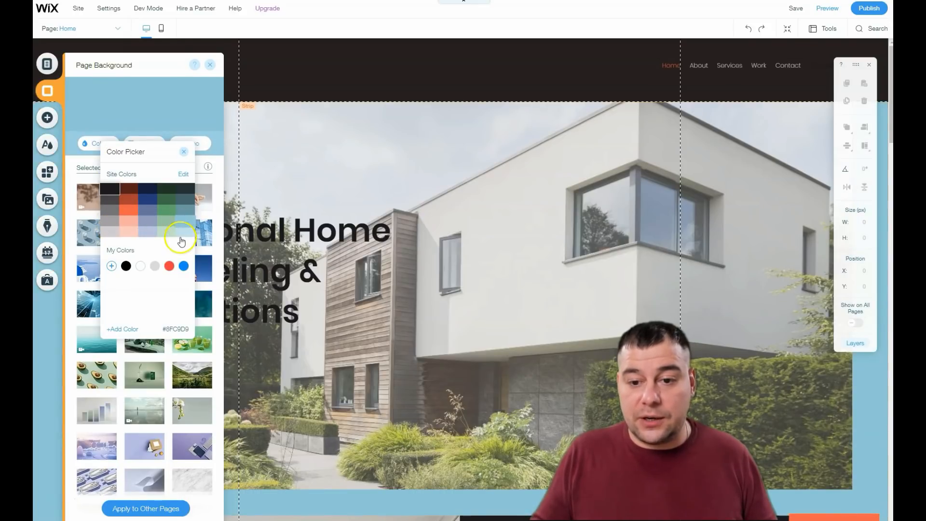
{"action": "left_click", "coordinate": [112, 214]}
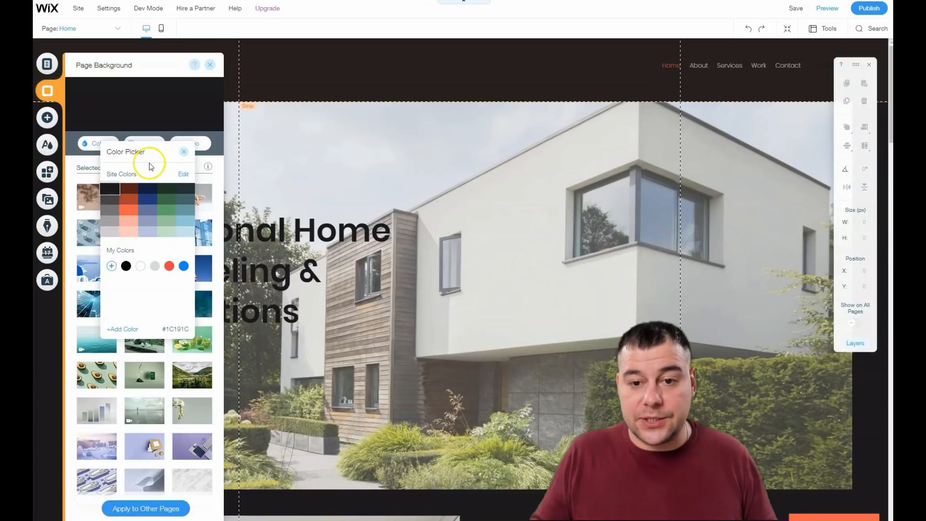
{"action": "left_click", "coordinate": [183, 152]}
Step: Set the page background to a modern house photo found by searching Wix media for "house", then close the panel
{"action": "left_click", "coordinate": [138, 147]}
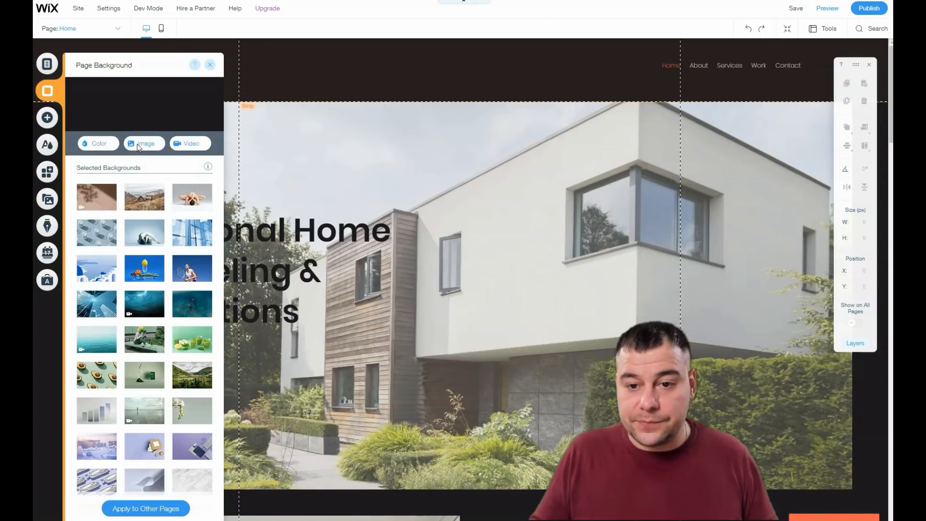
{"action": "left_click", "coordinate": [141, 147]}
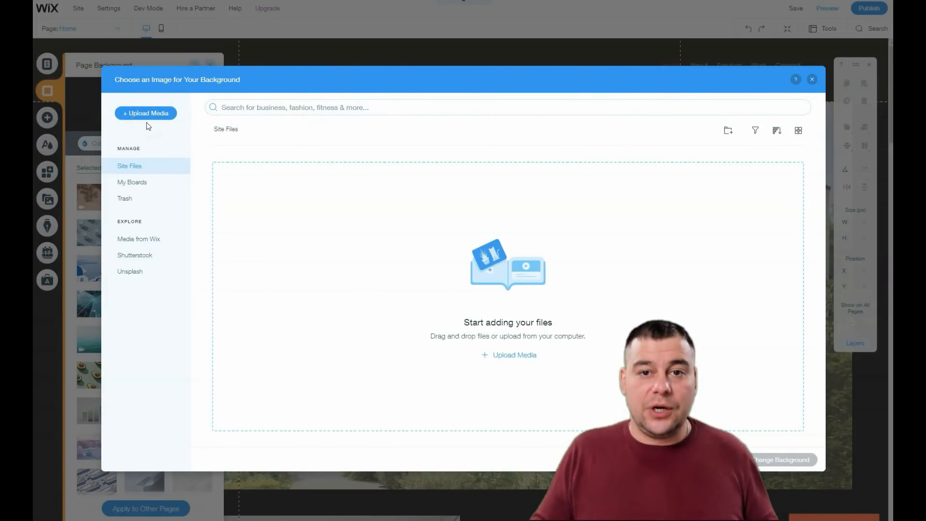
{"action": "left_click", "coordinate": [138, 240]}
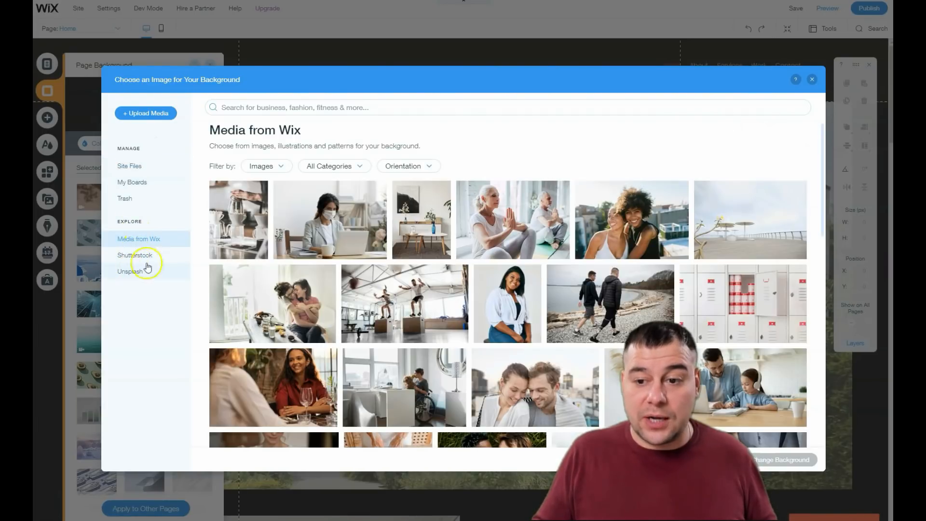
{"action": "left_click", "coordinate": [334, 111]}
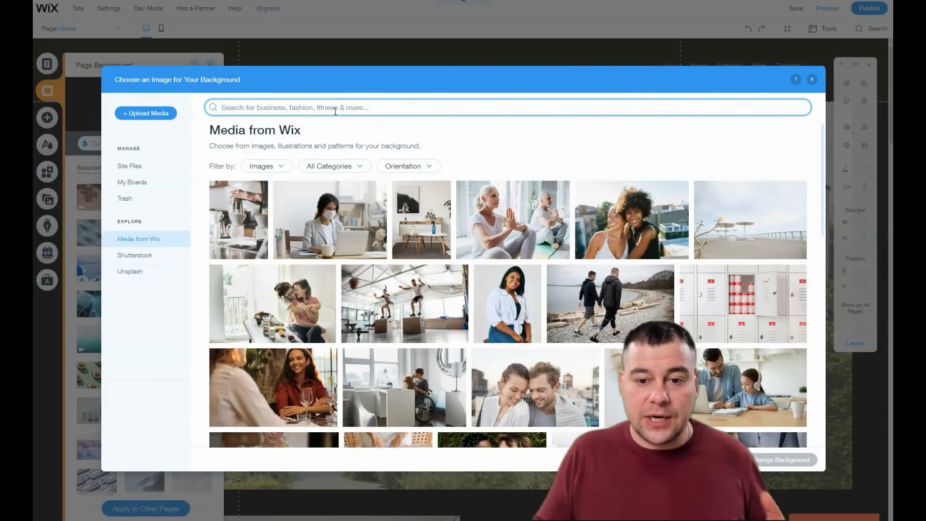
{"action": "left_click", "coordinate": [336, 113]}
{"action": "type", "text": "house"}
{"action": "key", "text": "Return"}
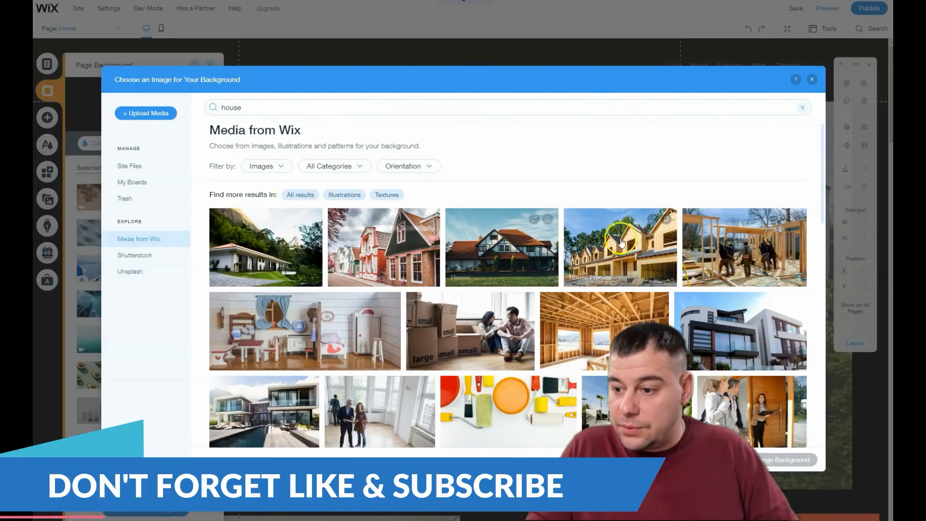
{"action": "scroll", "coordinate": [370, 243], "scroll_direction": "down", "scroll_amount": 3}
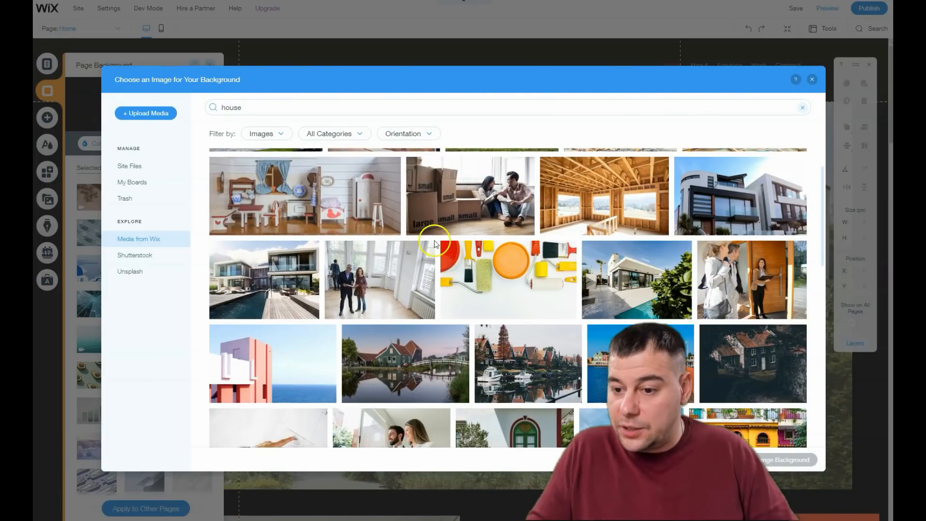
{"action": "scroll", "coordinate": [435, 243], "scroll_direction": "down", "scroll_amount": 2}
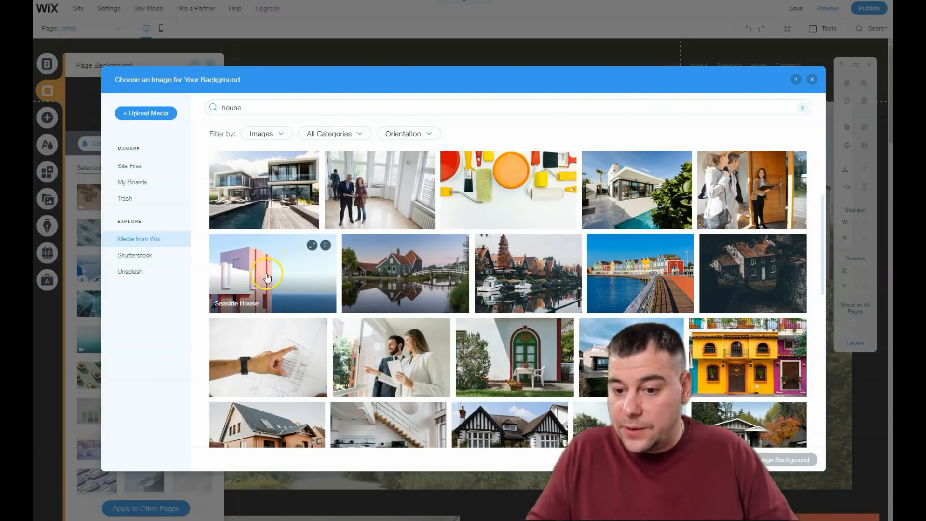
{"action": "scroll", "coordinate": [267, 277], "scroll_direction": "down", "scroll_amount": 5}
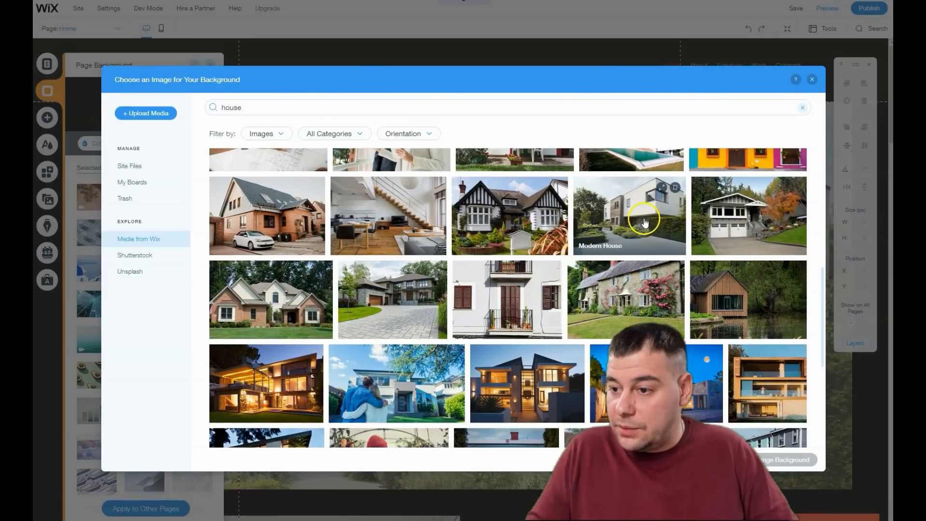
{"action": "left_click", "coordinate": [389, 289]}
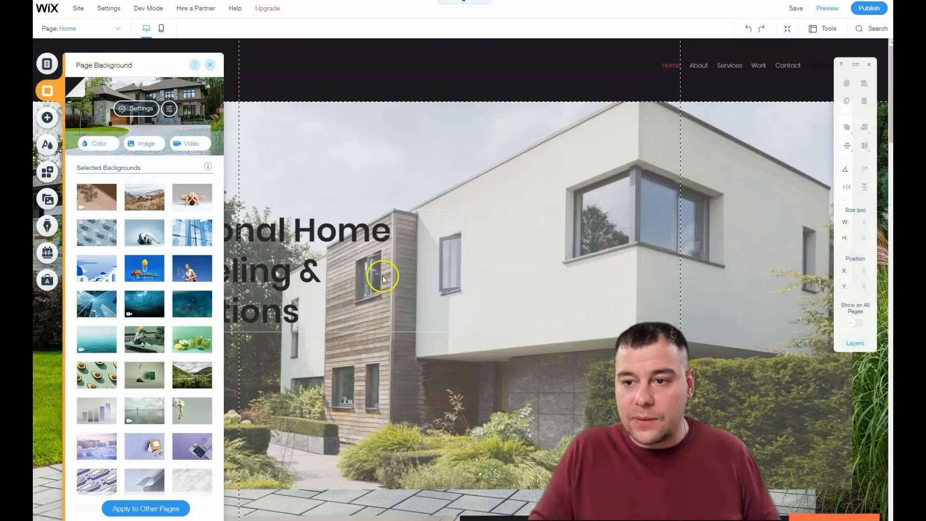
{"action": "left_click", "coordinate": [210, 66]}
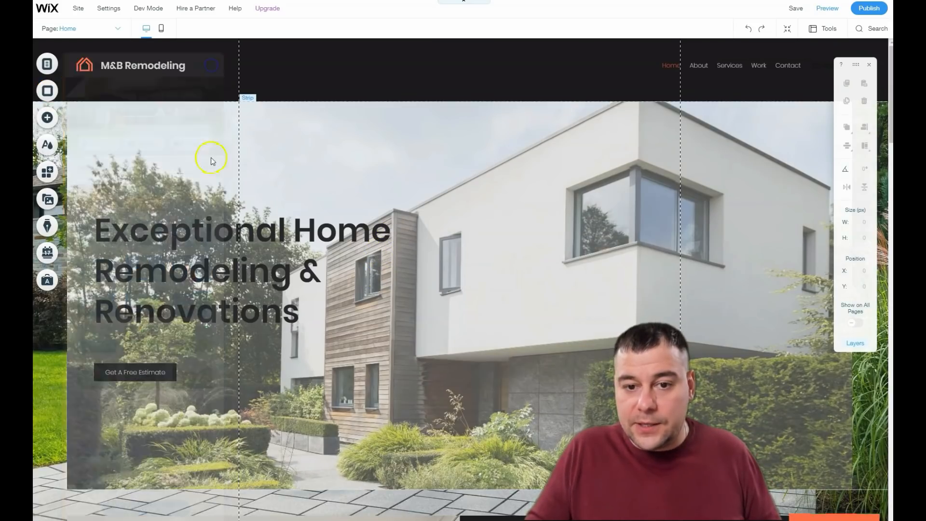
Step: Scroll through the Home page to review how the new background shows behind each section
{"action": "scroll", "coordinate": [332, 317], "scroll_direction": "down", "scroll_amount": 8}
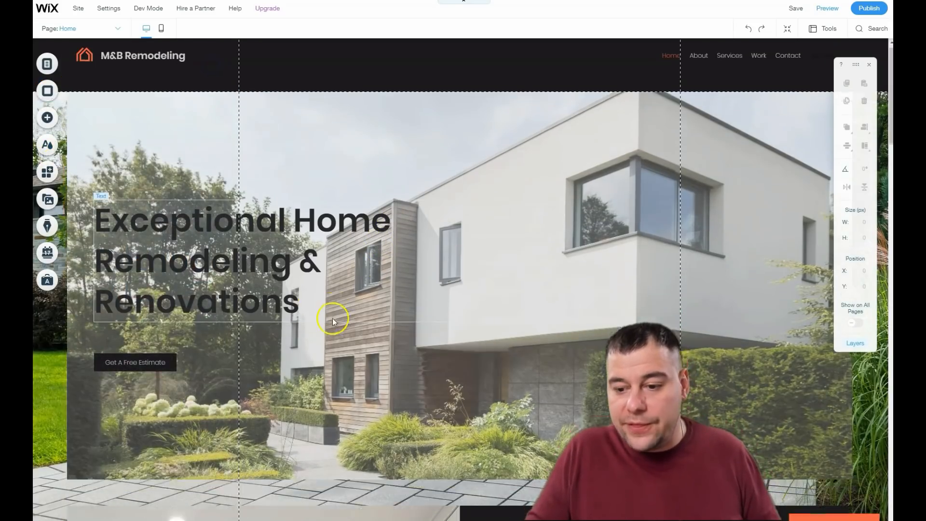
{"action": "scroll", "coordinate": [408, 299], "scroll_direction": "down", "scroll_amount": 8}
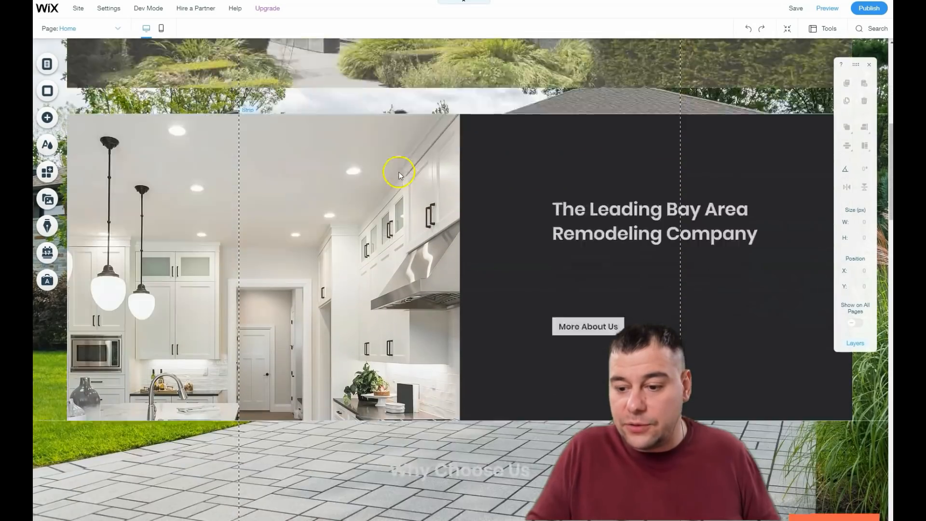
{"action": "scroll", "coordinate": [407, 294], "scroll_direction": "down", "scroll_amount": 2}
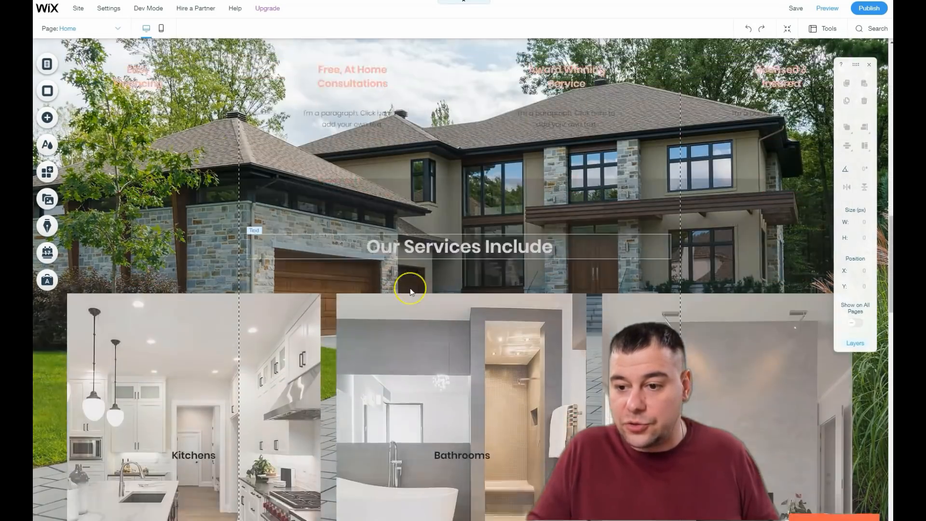
{"action": "scroll", "coordinate": [410, 288], "scroll_direction": "up", "scroll_amount": 2}
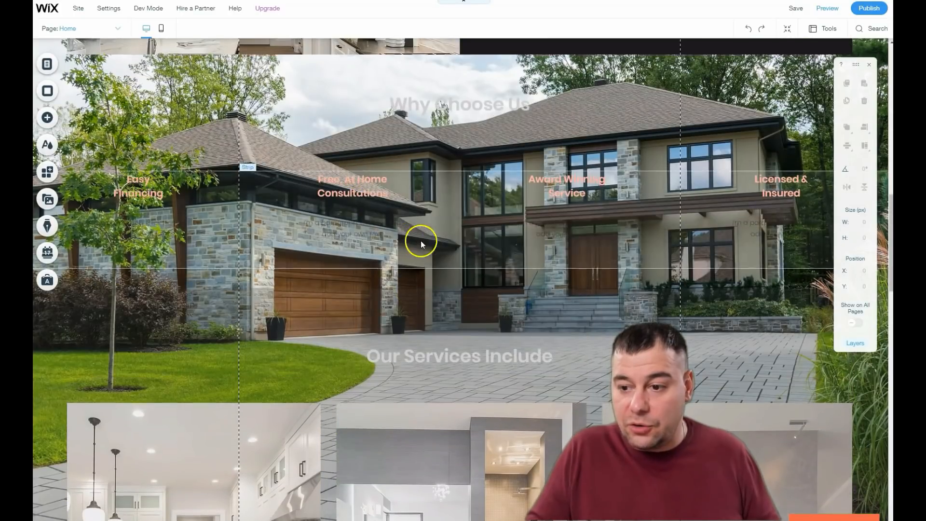
{"action": "scroll", "coordinate": [530, 198], "scroll_direction": "down", "scroll_amount": 5}
{"action": "scroll", "coordinate": [519, 178], "scroll_direction": "down", "scroll_amount": 8}
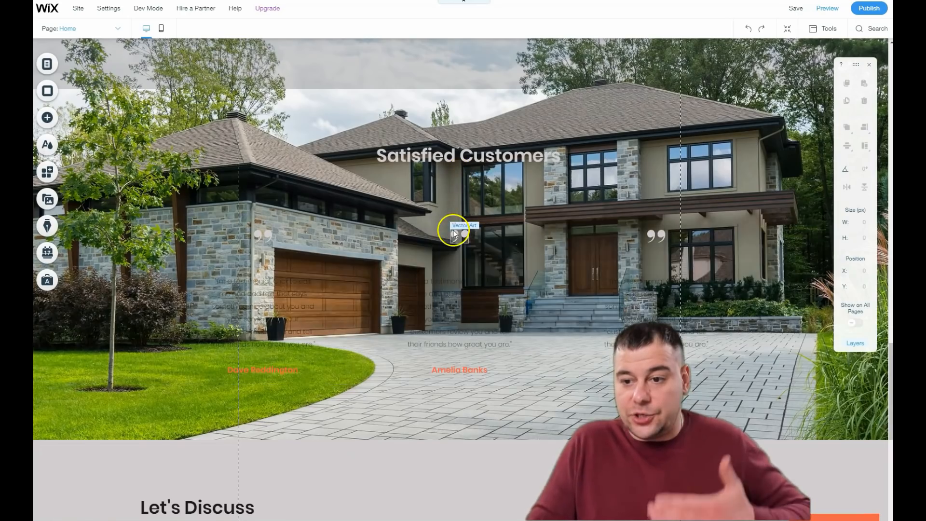
{"action": "scroll", "coordinate": [442, 242], "scroll_direction": "down", "scroll_amount": 8}
{"action": "scroll", "coordinate": [441, 243], "scroll_direction": "up", "scroll_amount": 15}
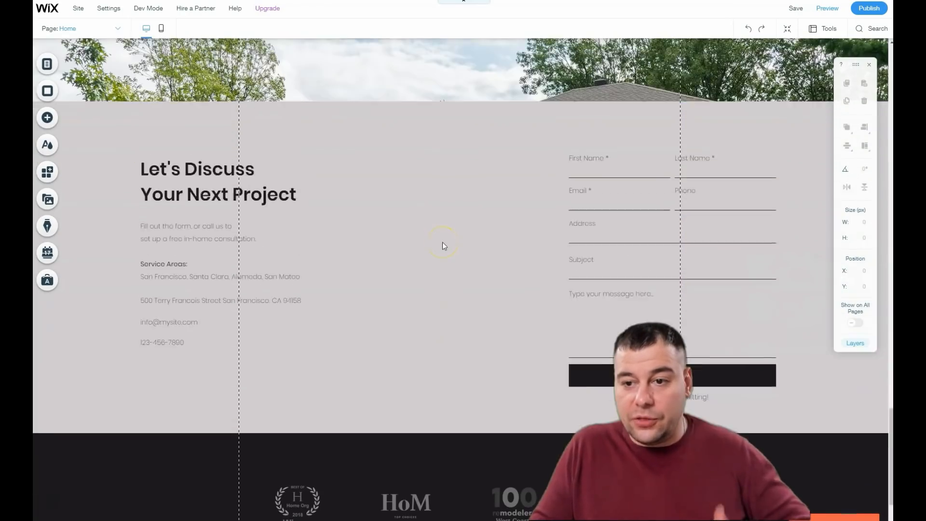
{"action": "scroll", "coordinate": [441, 242], "scroll_direction": "down", "scroll_amount": 3}
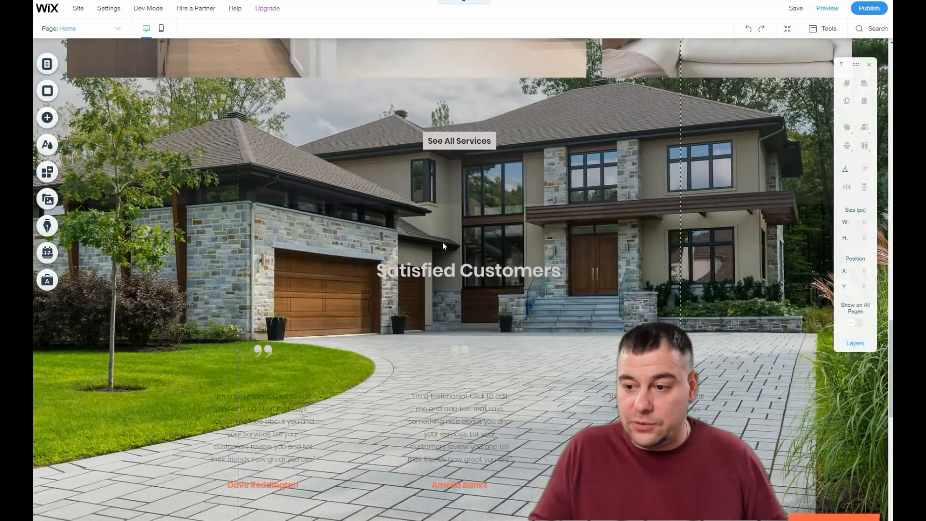
{"action": "scroll", "coordinate": [441, 242], "scroll_direction": "up", "scroll_amount": 10}
{"action": "scroll", "coordinate": [444, 242], "scroll_direction": "up", "scroll_amount": 6}
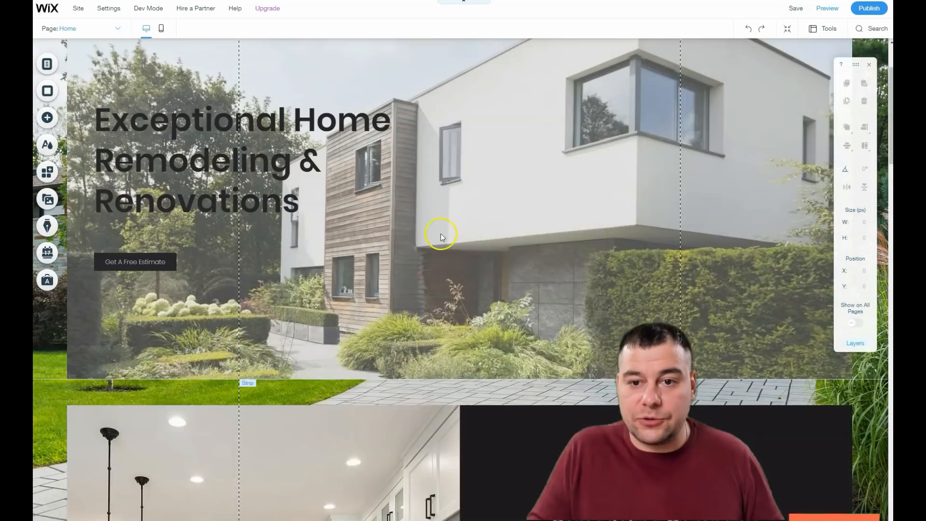
{"action": "scroll", "coordinate": [433, 236], "scroll_direction": "down", "scroll_amount": 7}
{"action": "scroll", "coordinate": [433, 236], "scroll_direction": "down", "scroll_amount": 4}
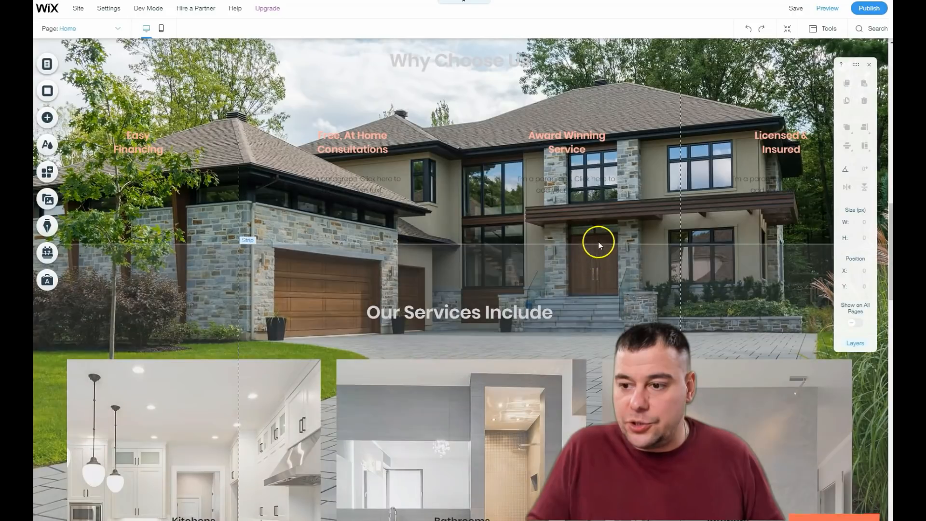
{"action": "scroll", "coordinate": [222, 180], "scroll_direction": "up", "scroll_amount": 10}
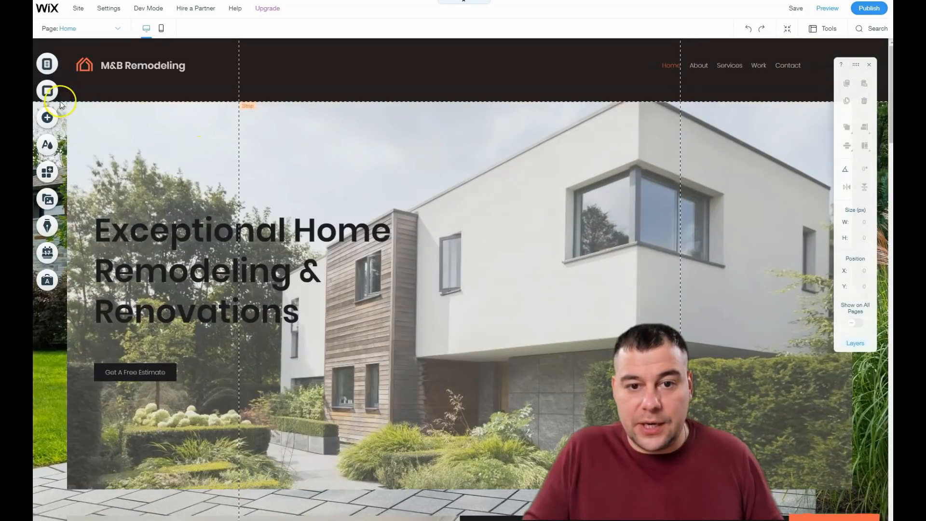
Step: Set the background image opacity to 13% with a dark gray site color behind the image
{"action": "left_click", "coordinate": [47, 91]}
{"action": "left_click", "coordinate": [140, 108]}
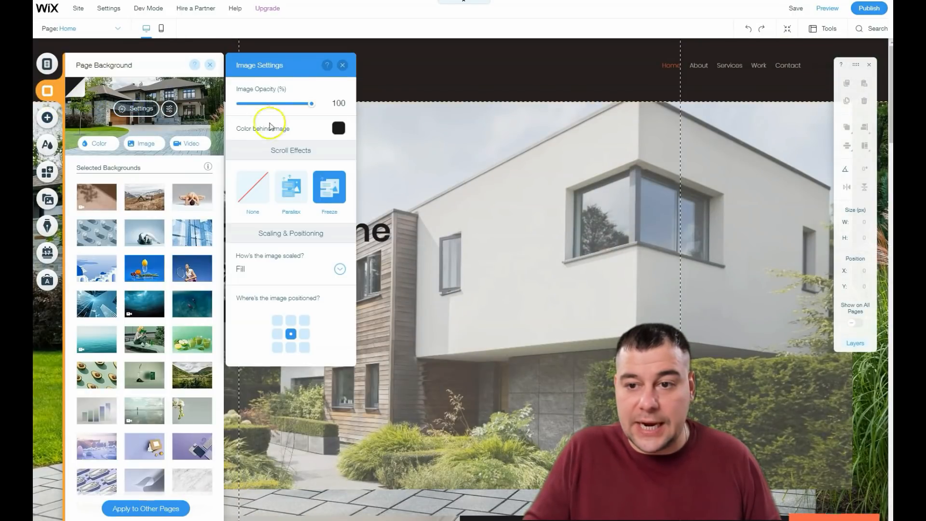
{"action": "left_click_drag", "start_coordinate": [290, 105], "coordinate": [261, 106]}
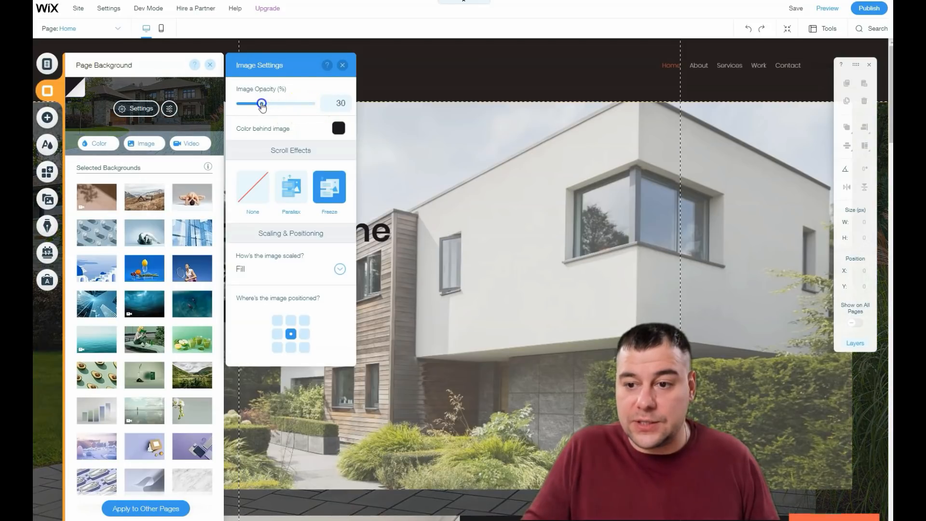
{"action": "left_click", "coordinate": [339, 129]}
{"action": "left_click", "coordinate": [348, 195]}
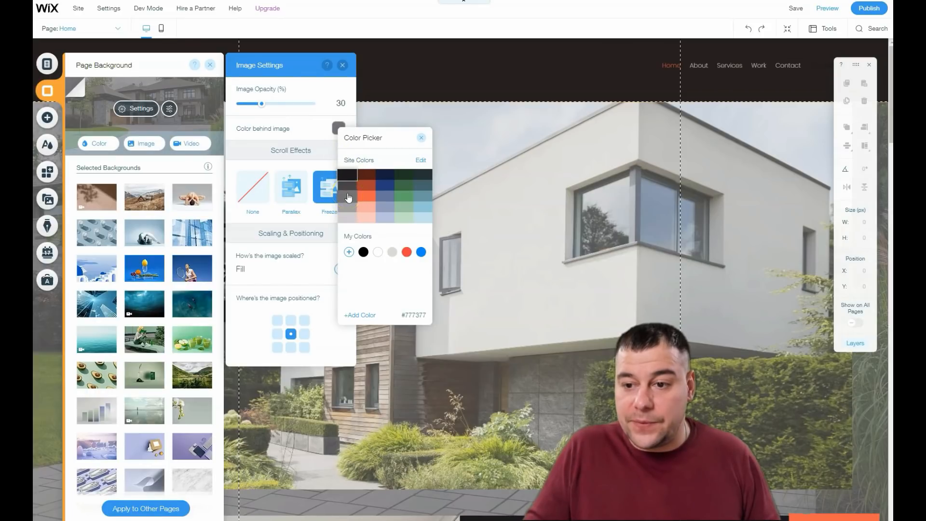
{"action": "left_click", "coordinate": [347, 188]}
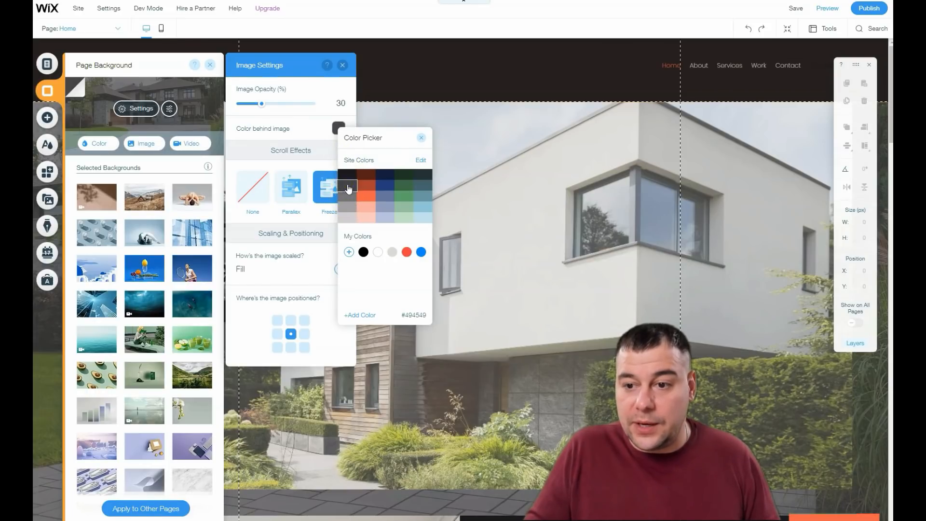
{"action": "left_click", "coordinate": [421, 138]}
{"action": "left_click_drag", "start_coordinate": [261, 103], "coordinate": [250, 107]}
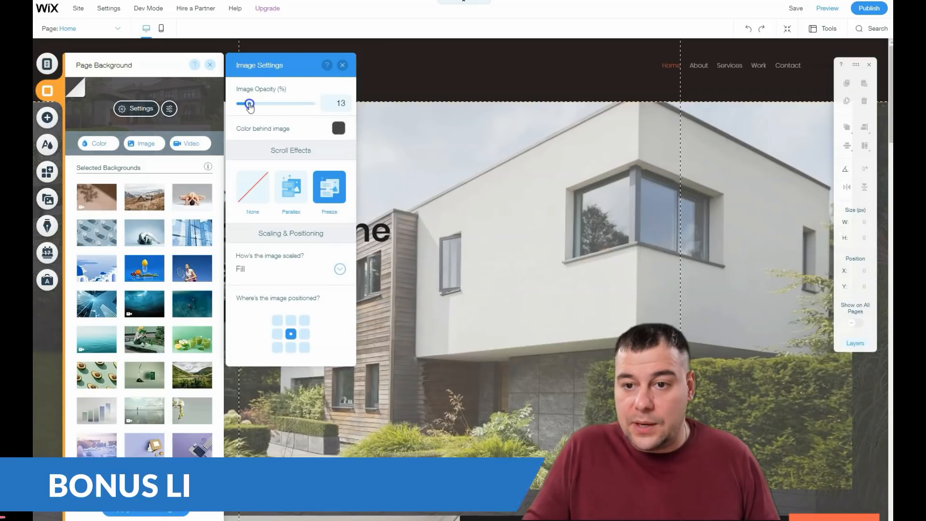
{"action": "left_click", "coordinate": [342, 64]}
{"action": "left_click", "coordinate": [210, 65]}
Step: Scroll through the page sections to check the dimmed background image
{"action": "scroll", "coordinate": [437, 316], "scroll_direction": "down", "scroll_amount": 5}
{"action": "scroll", "coordinate": [437, 316], "scroll_direction": "down", "scroll_amount": 8}
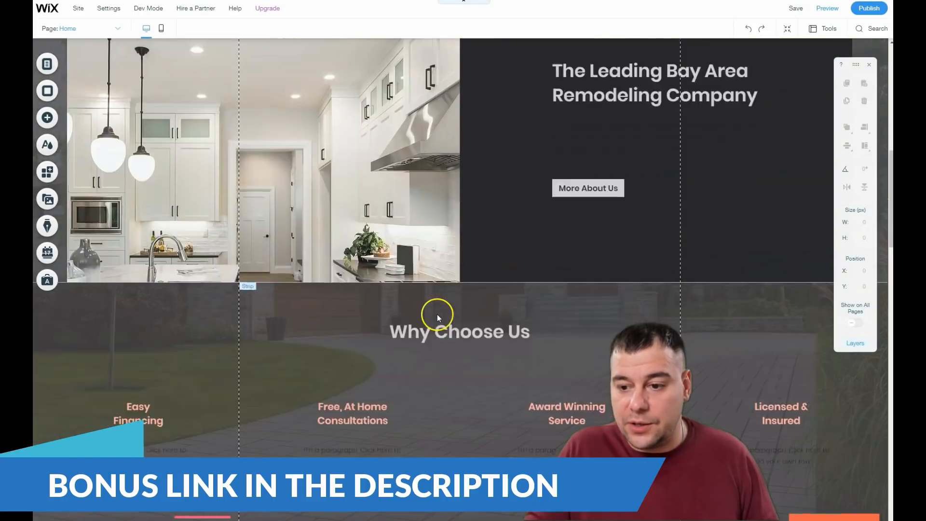
{"action": "scroll", "coordinate": [439, 313], "scroll_direction": "up", "scroll_amount": 2}
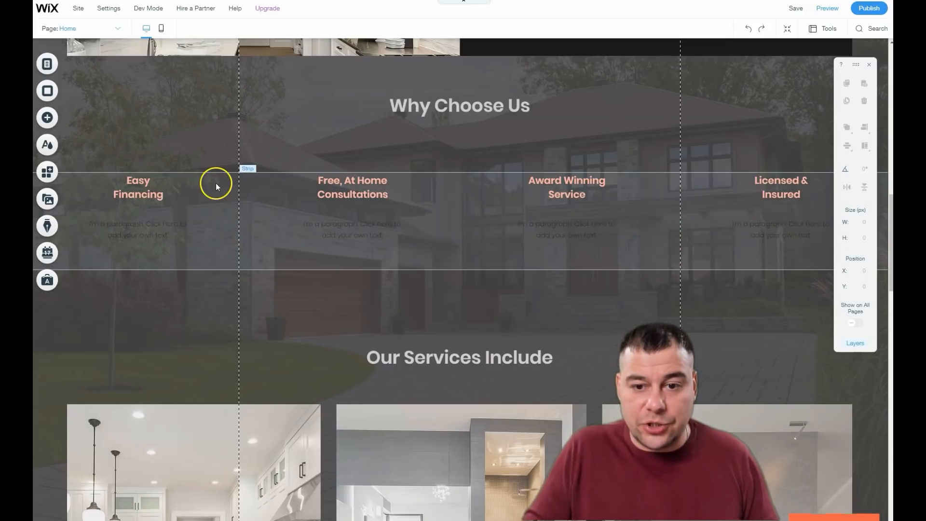
{"action": "left_click", "coordinate": [149, 233]}
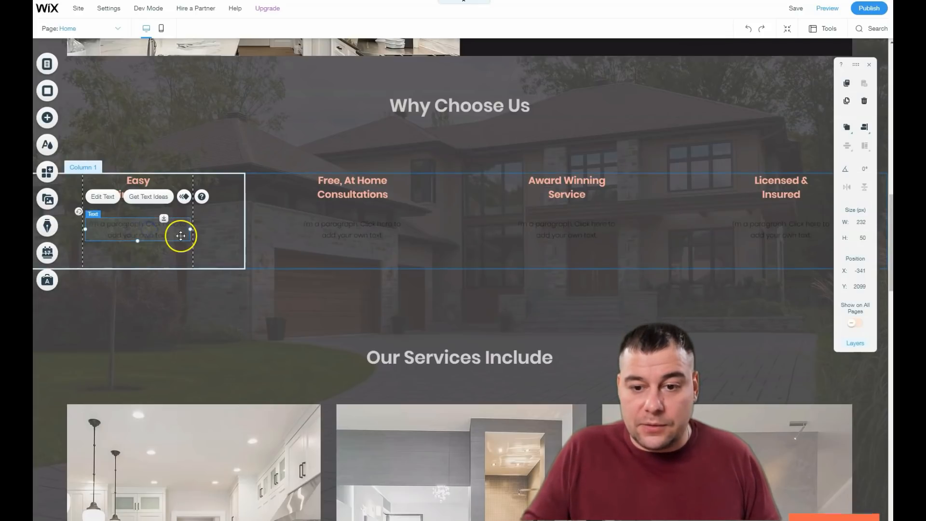
{"action": "scroll", "coordinate": [309, 164], "scroll_direction": "up", "scroll_amount": 15}
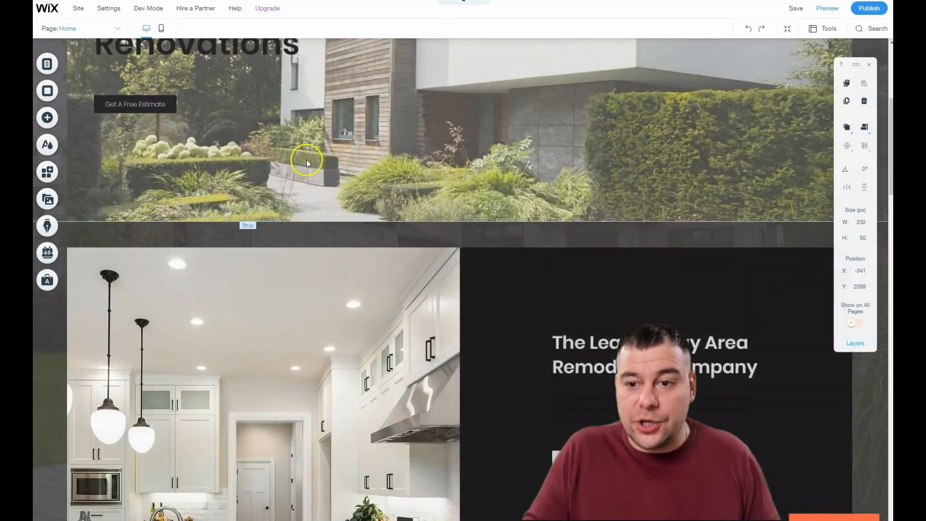
{"action": "scroll", "coordinate": [323, 166], "scroll_direction": "down", "scroll_amount": 3}
{"action": "scroll", "coordinate": [241, 259], "scroll_direction": "up", "scroll_amount": 3}
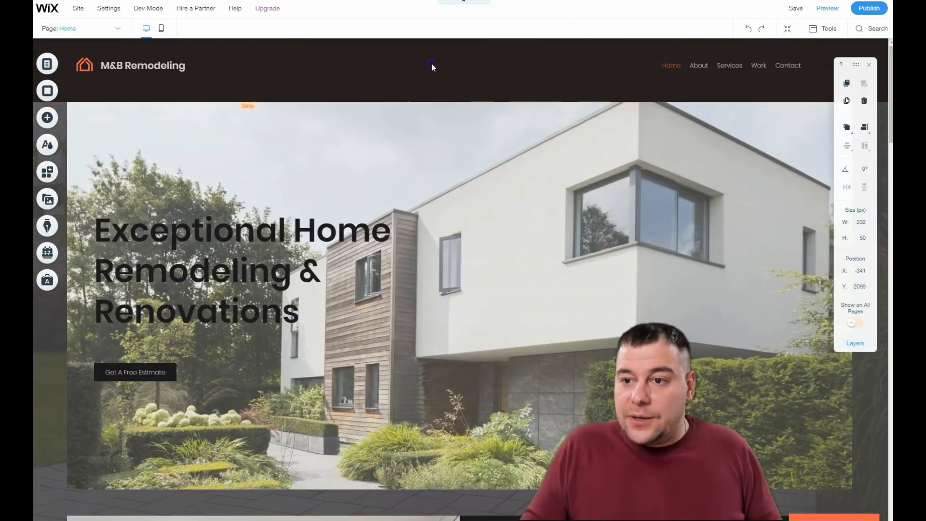
Step: Shrink the header column's height to about 114 px
{"action": "left_click", "coordinate": [432, 63]}
{"action": "left_click", "coordinate": [574, 76]}
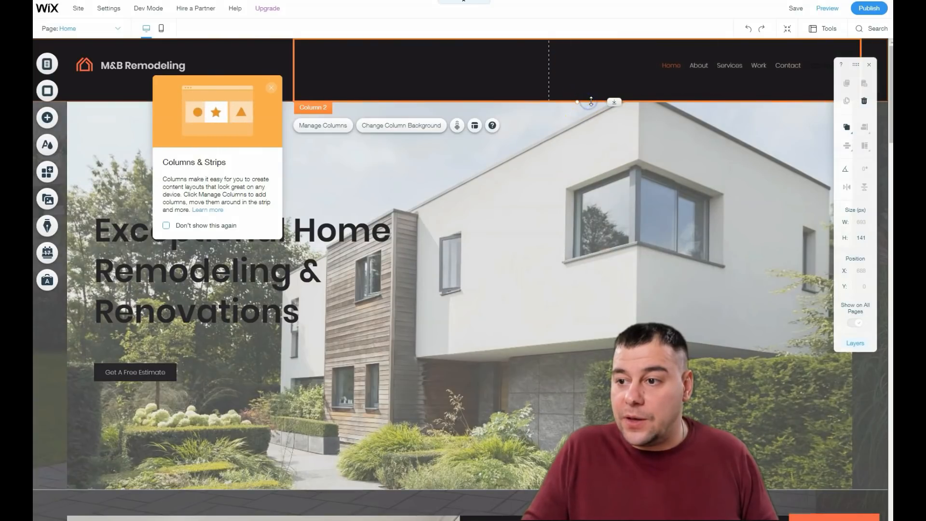
{"action": "left_click_drag", "start_coordinate": [587, 101], "coordinate": [587, 89]}
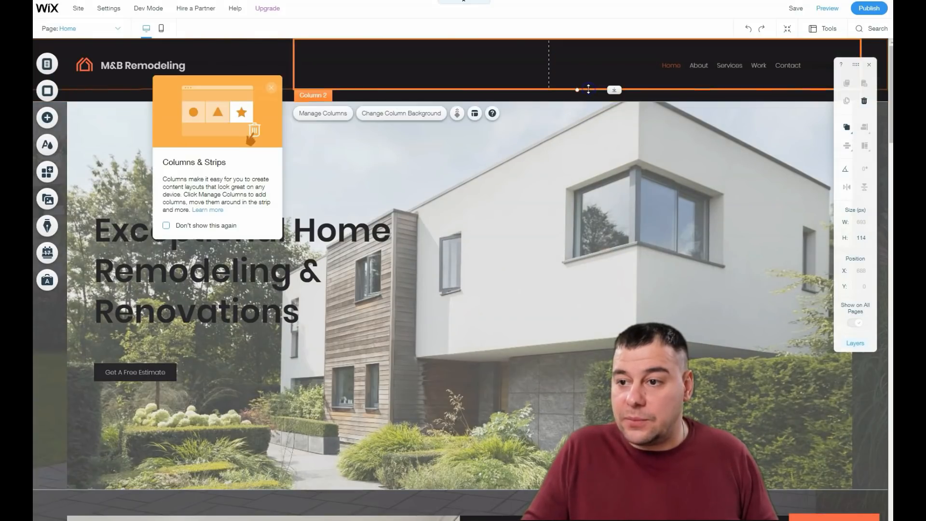
Step: Move the hero strip up so it sits directly beneath the shortened header
{"action": "left_click", "coordinate": [498, 102]}
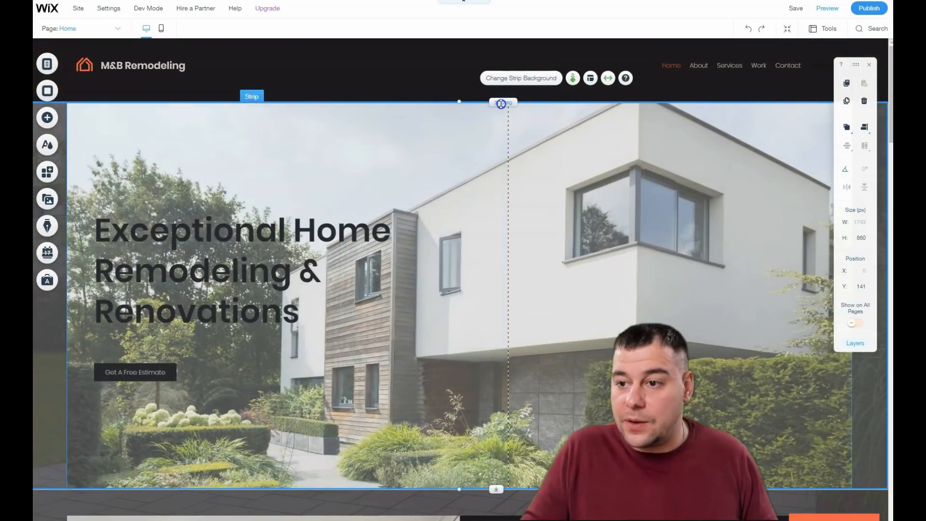
{"action": "mouse_move", "coordinate": [483, 103]}
{"action": "left_mouse_down"}
{"action": "mouse_move", "coordinate": [490, 85]}
{"action": "mouse_move", "coordinate": [497, 106]}
{"action": "left_mouse_up"}
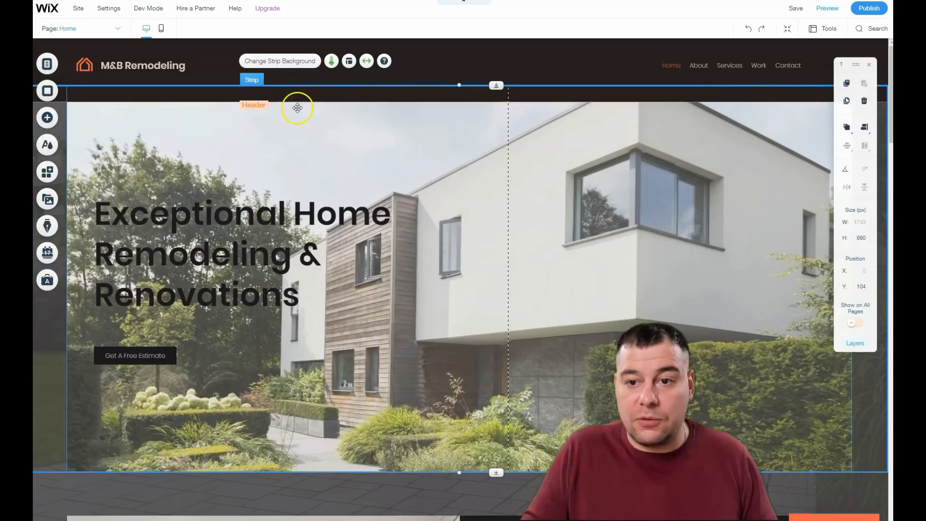
{"action": "left_click", "coordinate": [257, 108]}
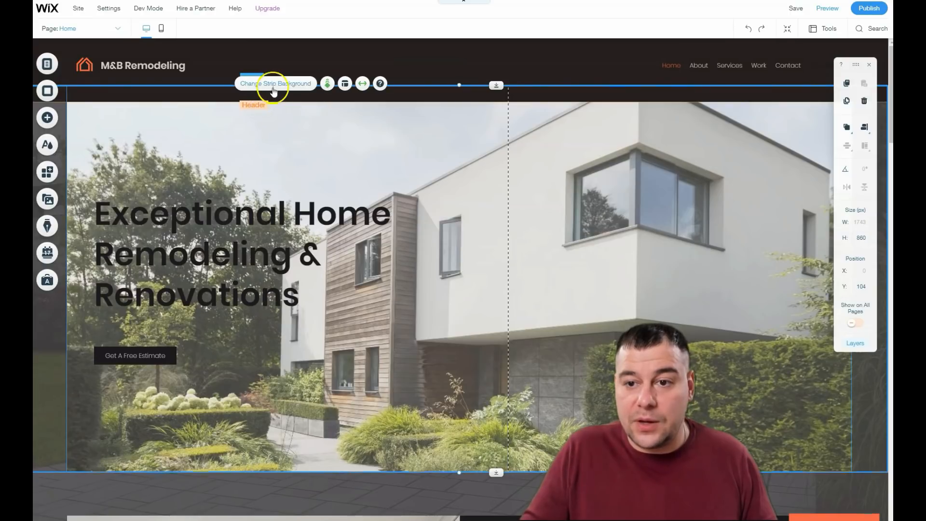
Step: Select the header and browse the header design presets
{"action": "left_click", "coordinate": [273, 94]}
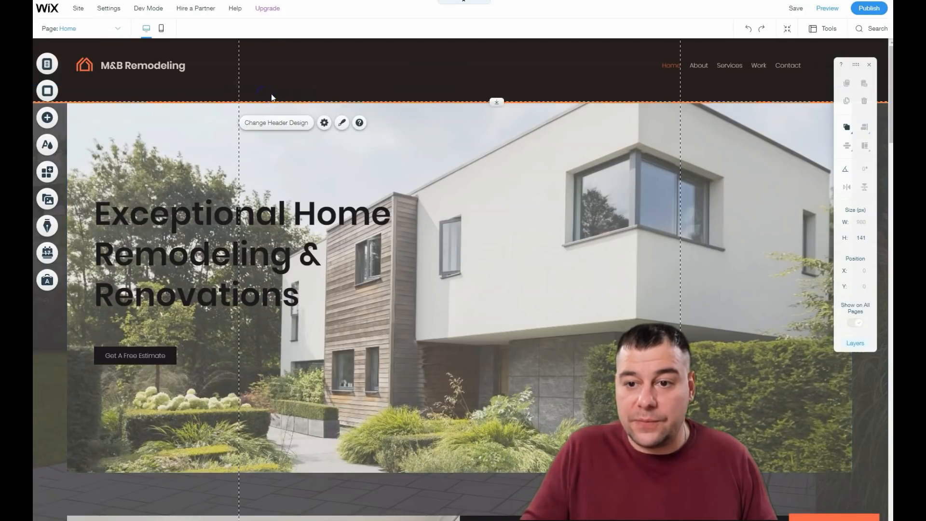
{"action": "left_click", "coordinate": [341, 122]}
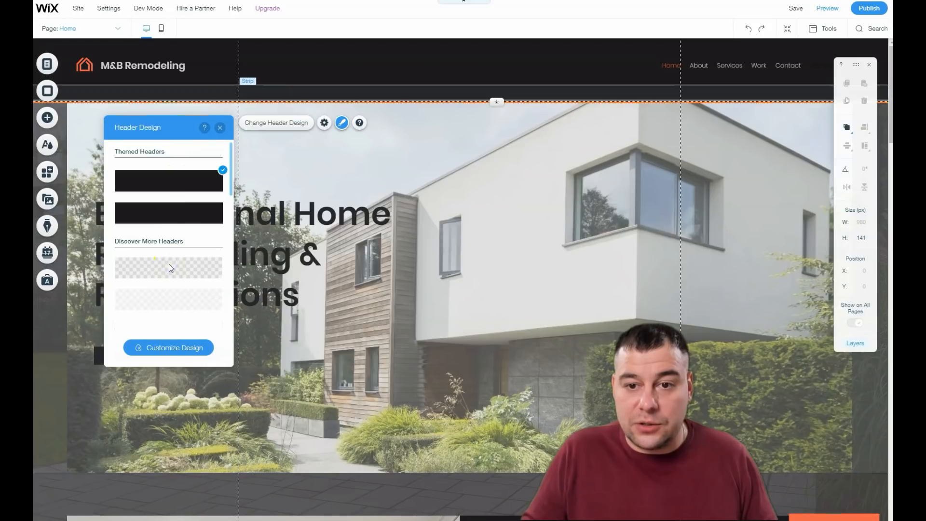
{"action": "scroll", "coordinate": [179, 240], "scroll_direction": "down", "scroll_amount": 3}
{"action": "left_click", "coordinate": [163, 231]}
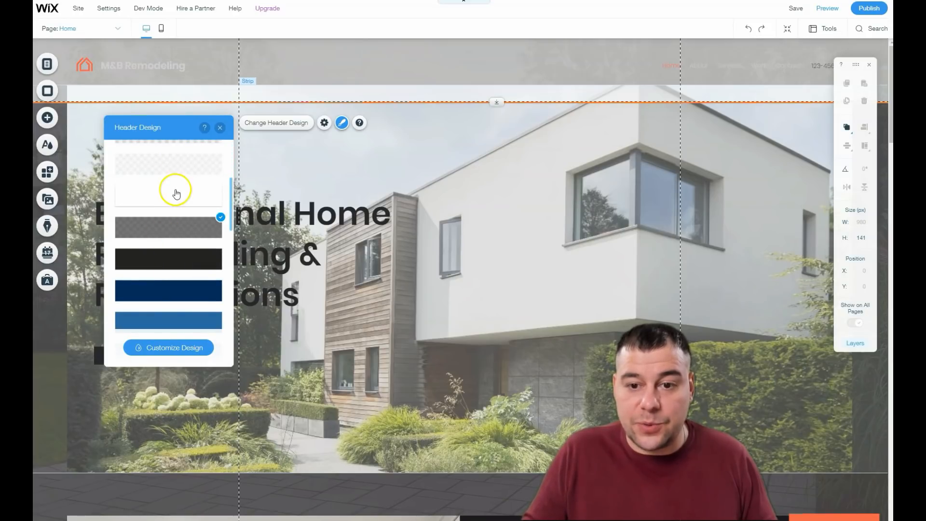
{"action": "scroll", "coordinate": [178, 200], "scroll_direction": "up", "scroll_amount": 5}
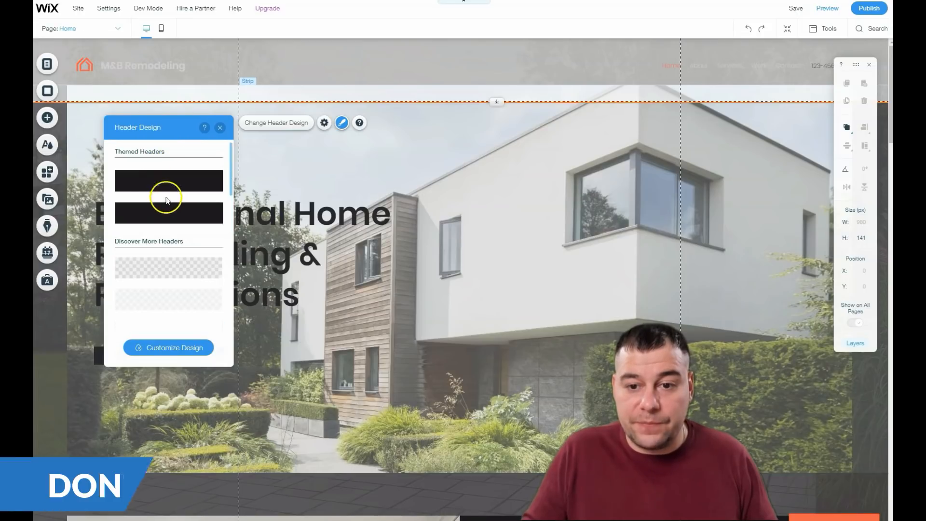
Step: Set the header to freeze at the top while visitors scroll
{"action": "left_click", "coordinate": [166, 182]}
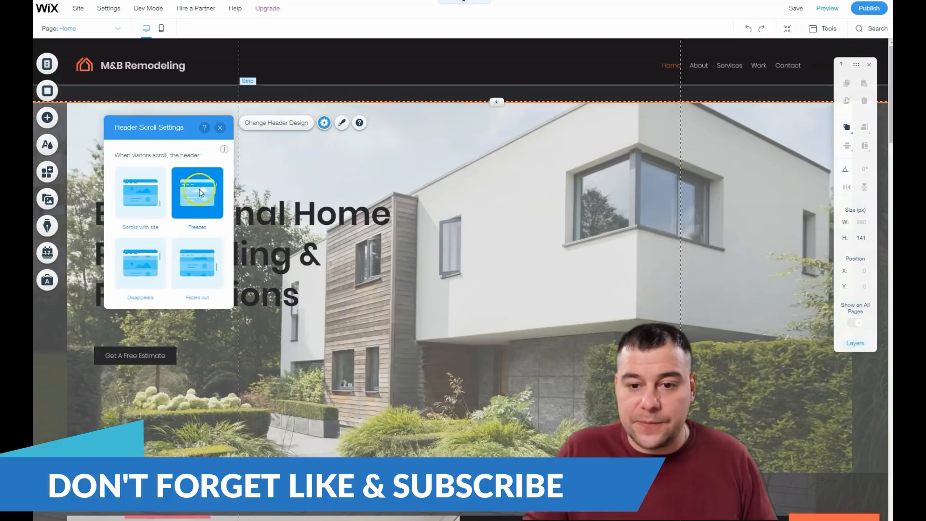
{"action": "left_click", "coordinate": [141, 204]}
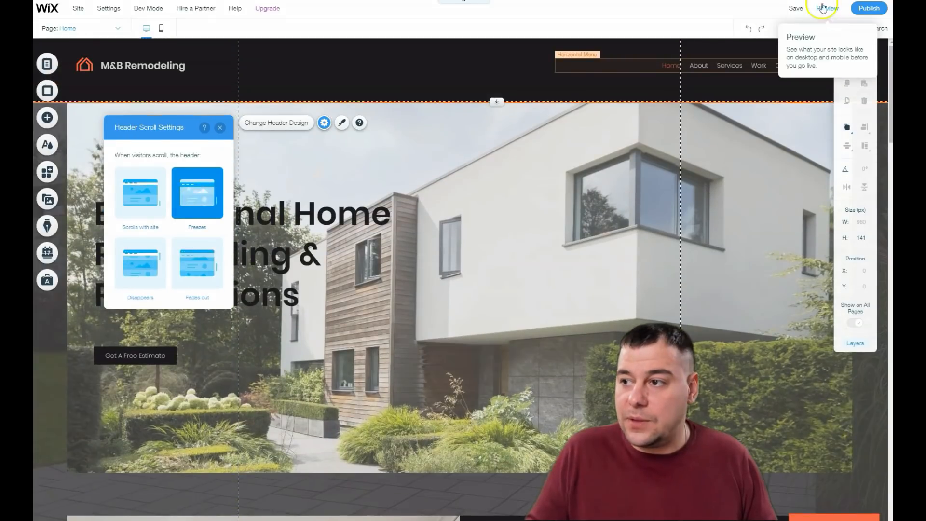
Step: Preview the site and scroll through the sections to check the header, then return to the editor
{"action": "left_click", "coordinate": [827, 8]}
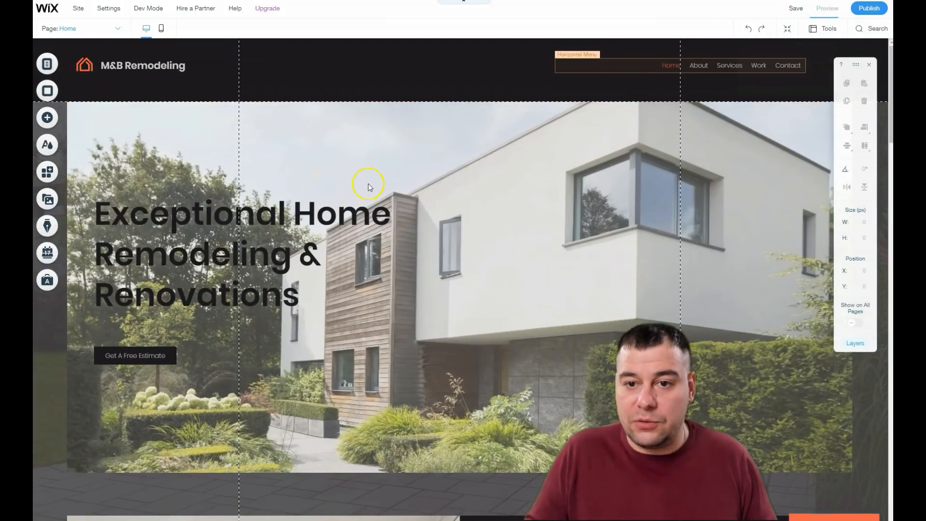
{"action": "scroll", "coordinate": [368, 183], "scroll_direction": "down", "scroll_amount": 15}
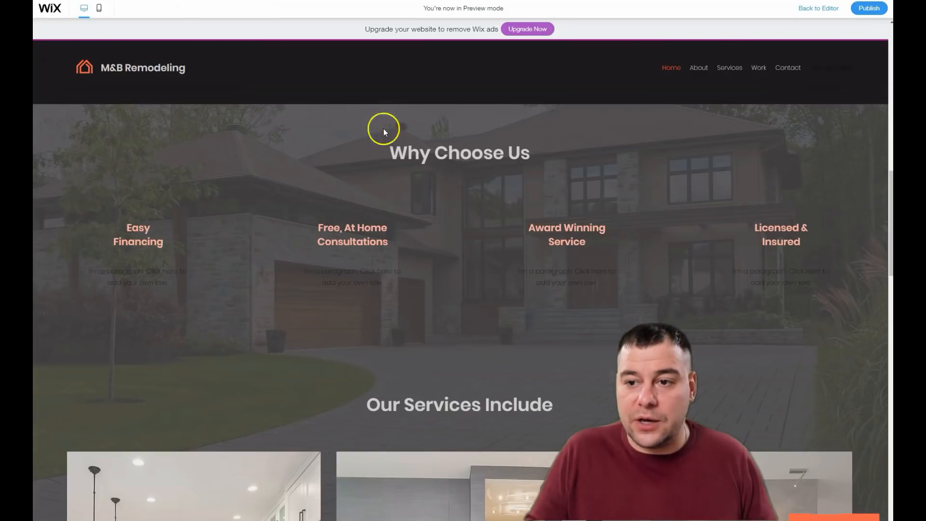
{"action": "scroll", "coordinate": [422, 85], "scroll_direction": "down", "scroll_amount": 10}
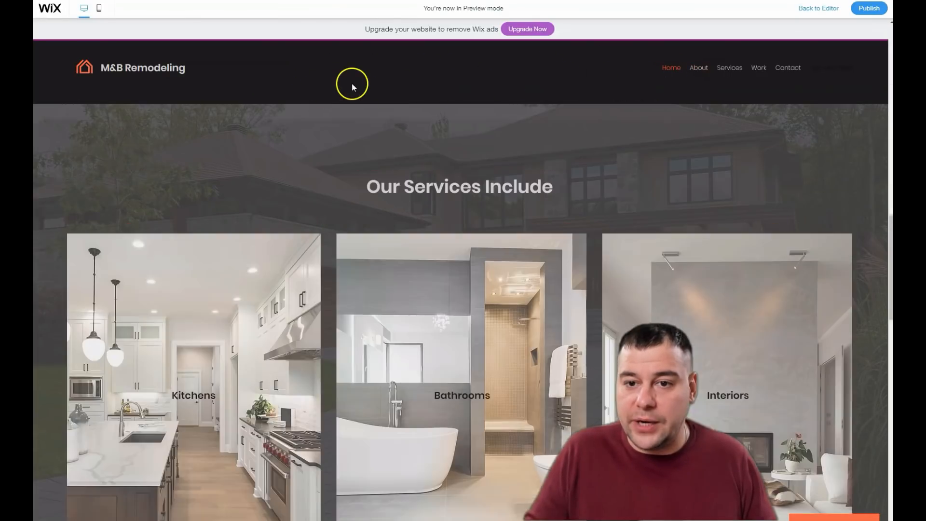
{"action": "scroll", "coordinate": [358, 81], "scroll_direction": "down", "scroll_amount": 14}
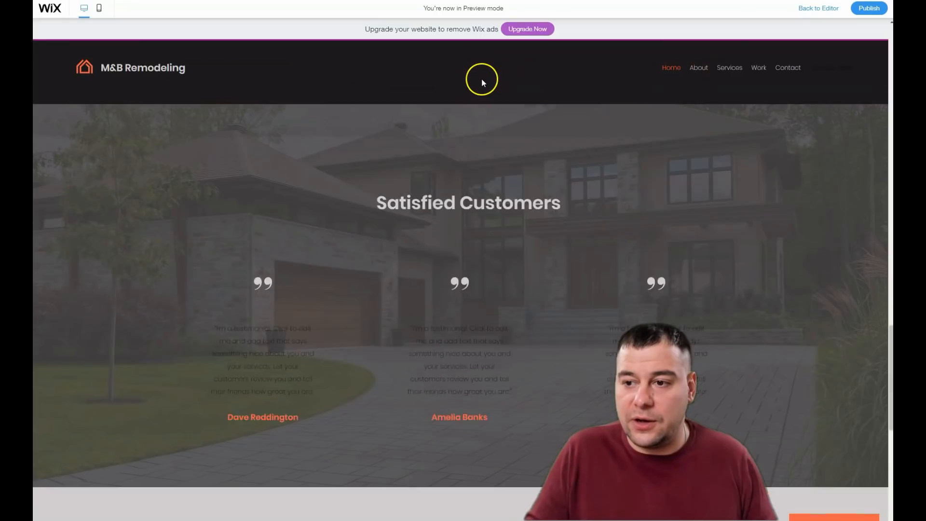
{"action": "scroll", "coordinate": [435, 86], "scroll_direction": "up", "scroll_amount": 4}
{"action": "scroll", "coordinate": [446, 85], "scroll_direction": "up", "scroll_amount": 20}
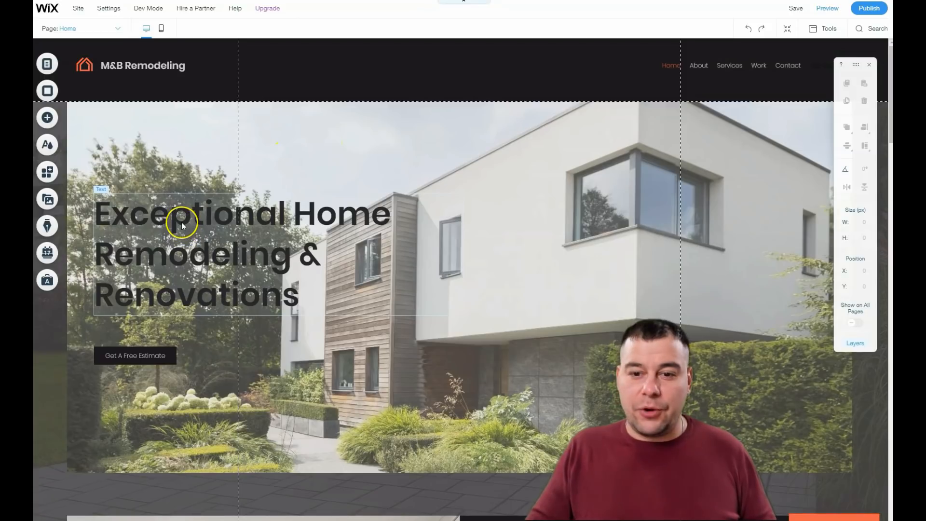
Step: Move the hero headline up and to the right, to about X 80, Y 223
{"action": "left_click_drag", "start_coordinate": [170, 212], "coordinate": [369, 157]}
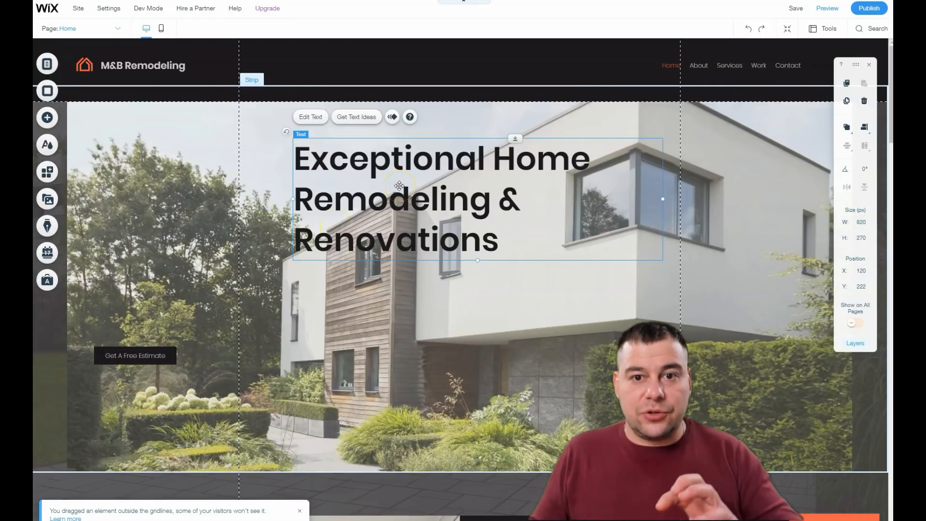
{"action": "mouse_move", "coordinate": [402, 192]}
{"action": "left_mouse_down"}
{"action": "mouse_move", "coordinate": [309, 197]}
{"action": "mouse_move", "coordinate": [385, 193]}
{"action": "left_mouse_up"}
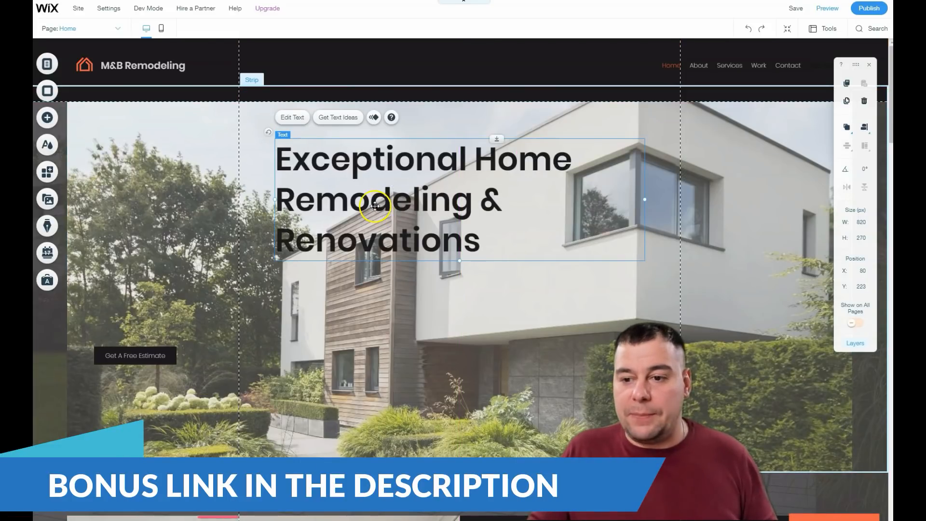
Step: Open the hero headline's text settings, try the Heading 3 theme, and set the font size to 60 px
{"action": "double_click", "coordinate": [375, 198]}
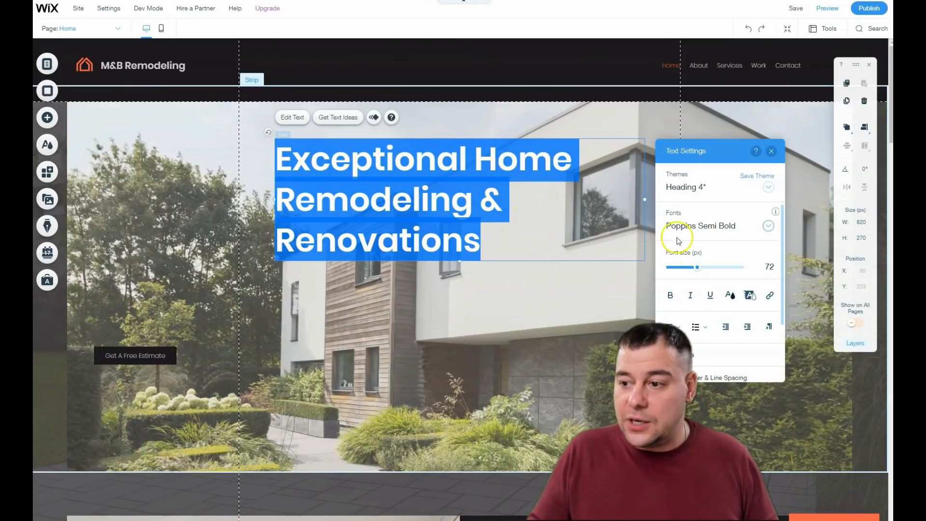
{"action": "left_click", "coordinate": [768, 188]}
{"action": "left_click", "coordinate": [712, 160]}
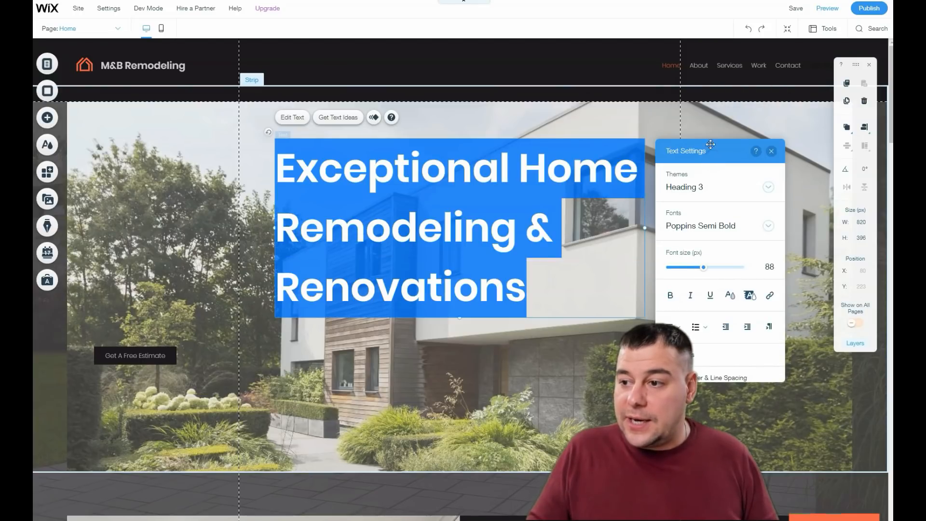
{"action": "left_click", "coordinate": [766, 187]}
{"action": "left_click", "coordinate": [713, 229]}
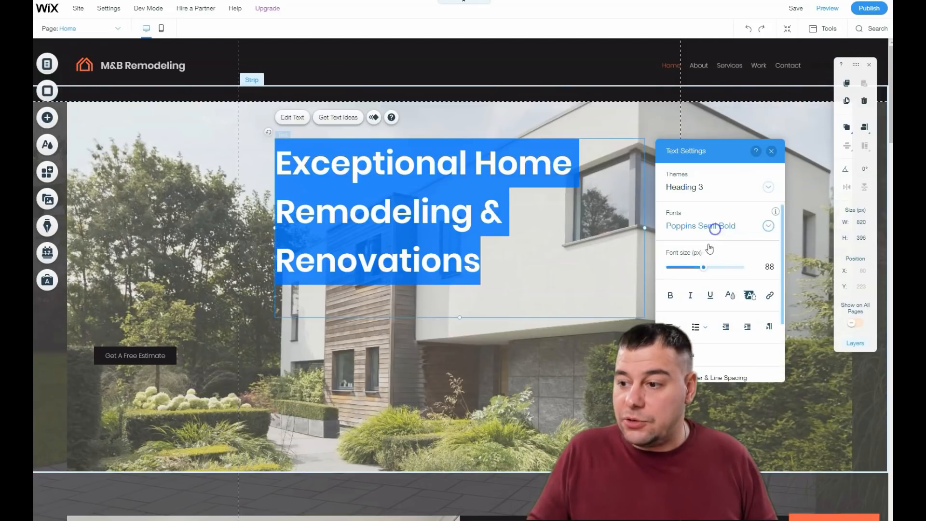
{"action": "left_click_drag", "start_coordinate": [699, 270], "coordinate": [691, 273]}
Step: Change the hero headline's font to Spinnaker
{"action": "left_click", "coordinate": [766, 225]}
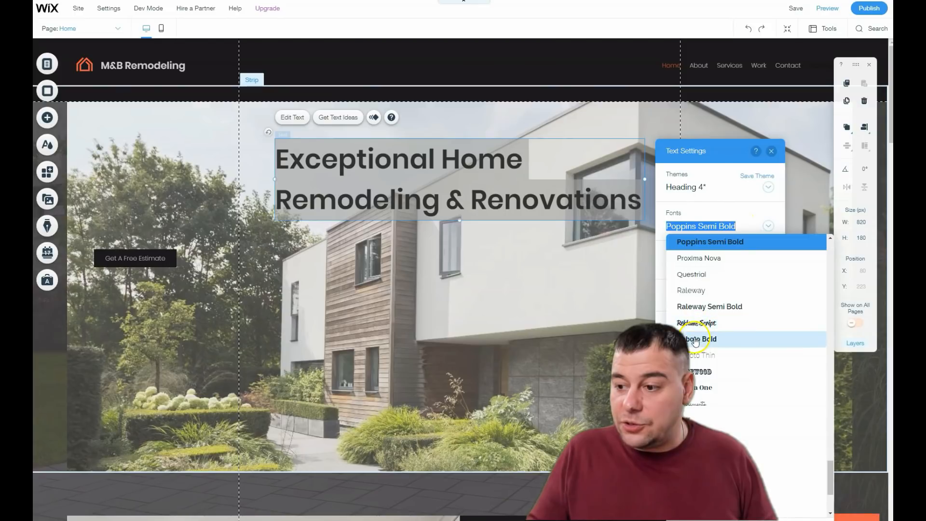
{"action": "left_click", "coordinate": [694, 307]}
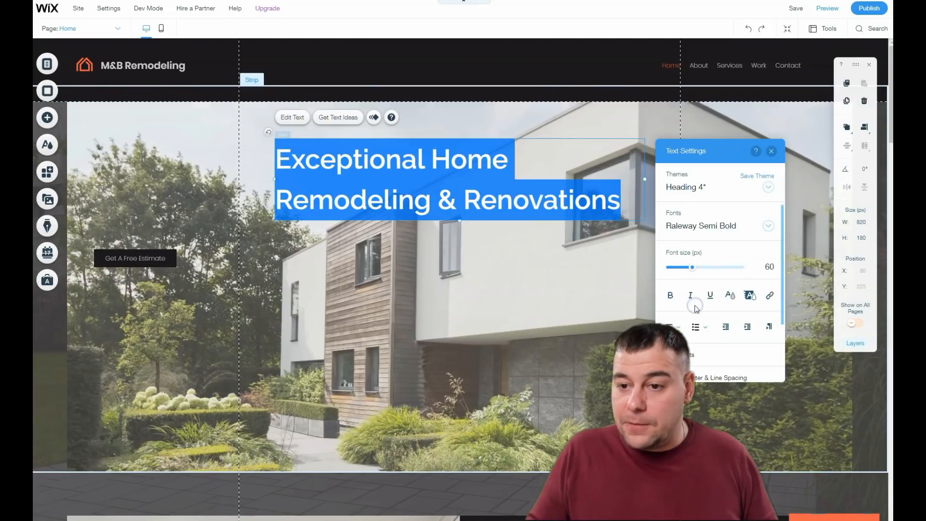
{"action": "left_click", "coordinate": [769, 227]}
{"action": "scroll", "coordinate": [713, 338], "scroll_direction": "down", "scroll_amount": 5}
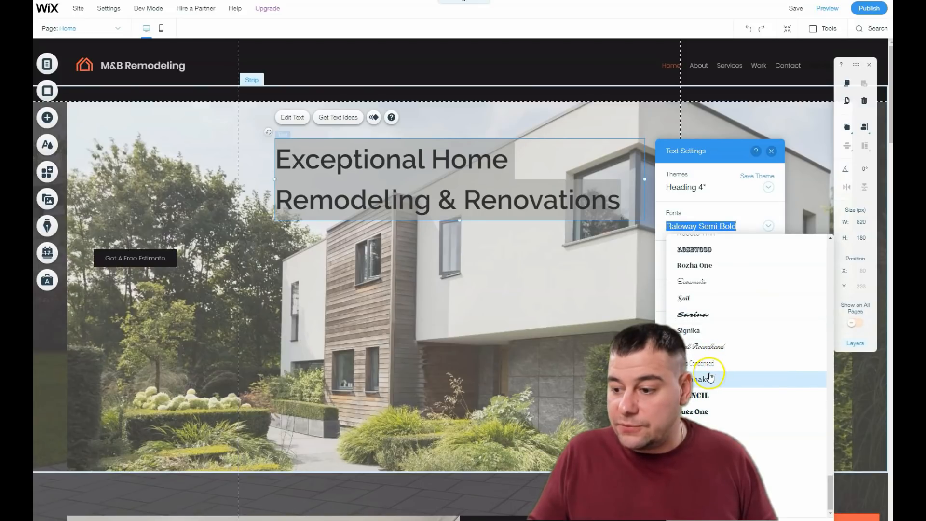
{"action": "scroll", "coordinate": [705, 424], "scroll_direction": "up", "scroll_amount": 2}
{"action": "scroll", "coordinate": [704, 420], "scroll_direction": "down", "scroll_amount": 2}
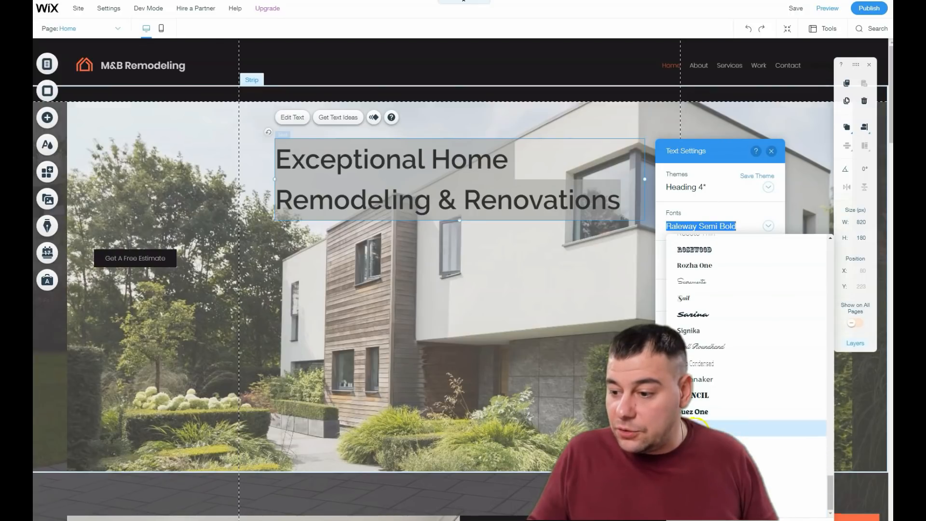
{"action": "left_click", "coordinate": [694, 379]}
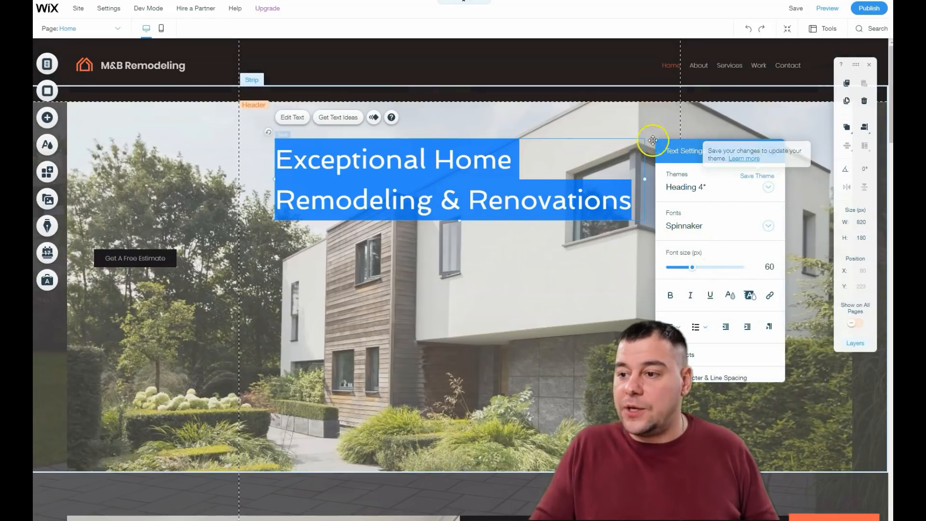
Step: Set the hero headline's text color to a dark site color and close the text settings
{"action": "left_click", "coordinate": [627, 127]}
{"action": "double_click", "coordinate": [408, 180]}
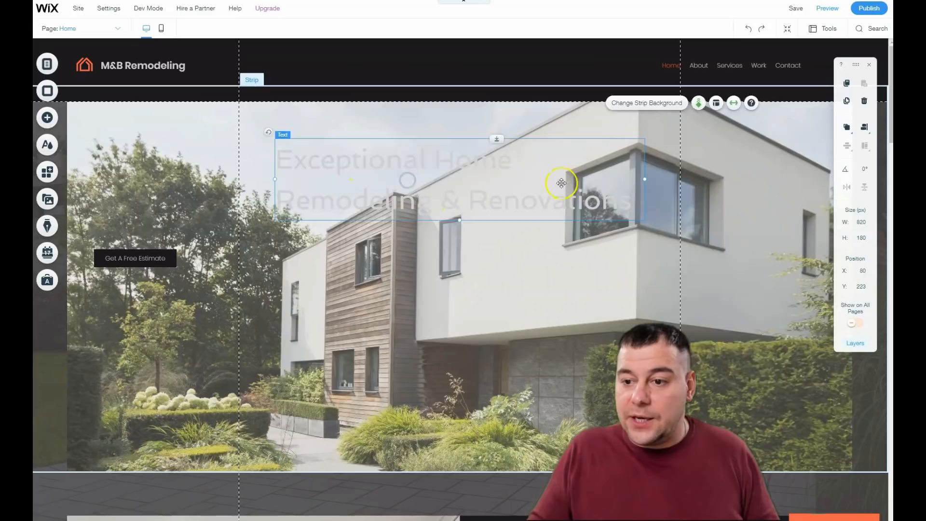
{"action": "left_click", "coordinate": [729, 295]}
{"action": "left_click", "coordinate": [666, 264]}
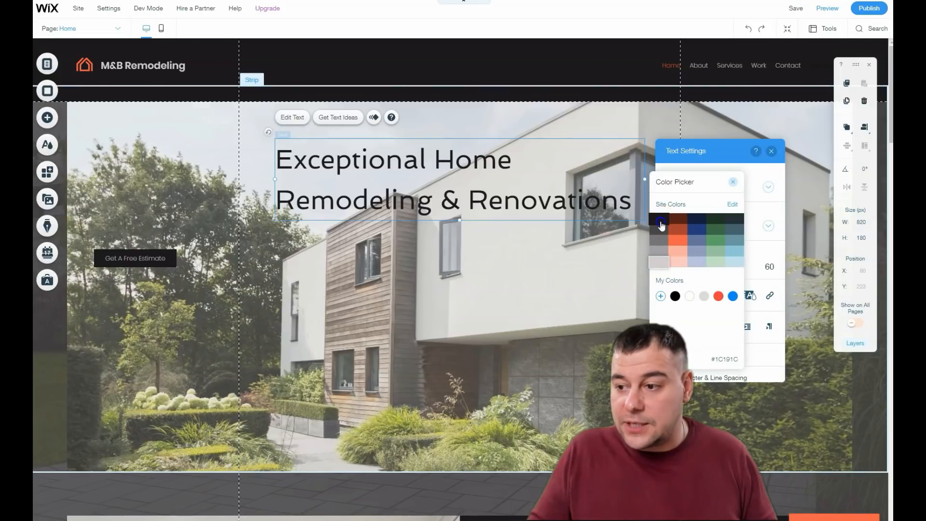
{"action": "left_click", "coordinate": [718, 297]}
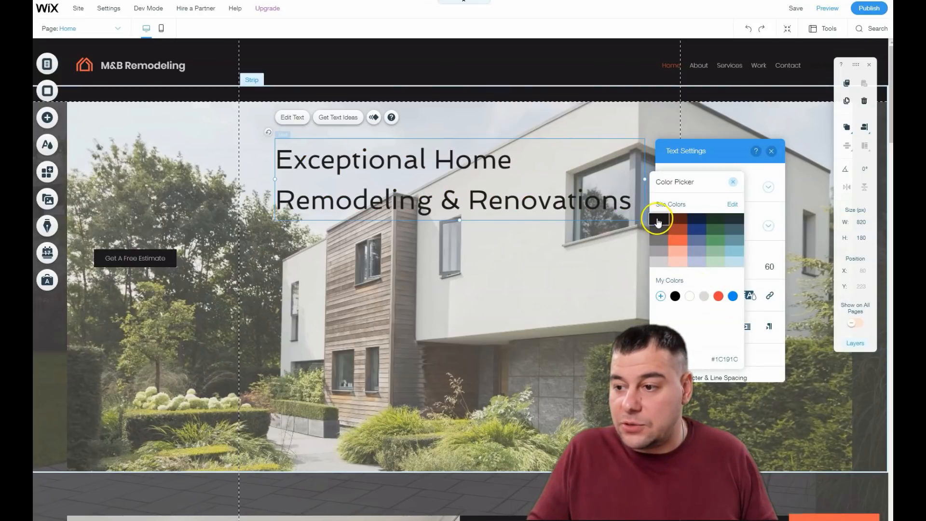
{"action": "left_click", "coordinate": [735, 184]}
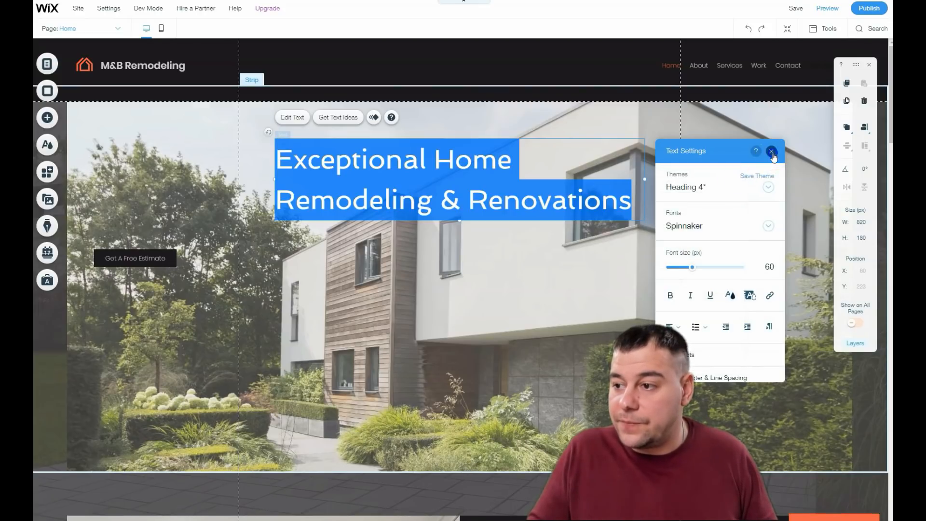
{"action": "left_click", "coordinate": [771, 151]}
Step: Move the Get A Free Estimate button beneath the headline, to about X 432, Y 558
{"action": "left_click_drag", "start_coordinate": [130, 256], "coordinate": [470, 297]}
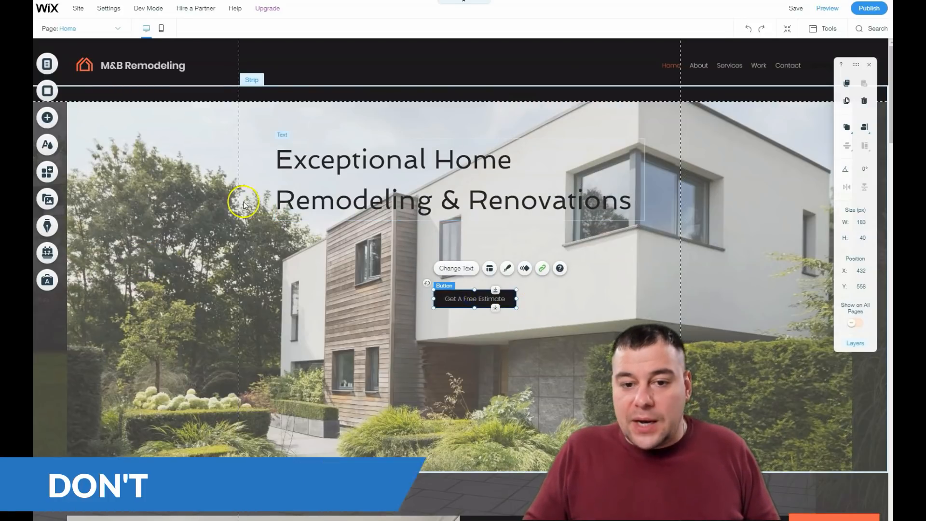
Step: Browse the strip categories in the Add Elements panel, from About through Classic
{"action": "left_click", "coordinate": [48, 118]}
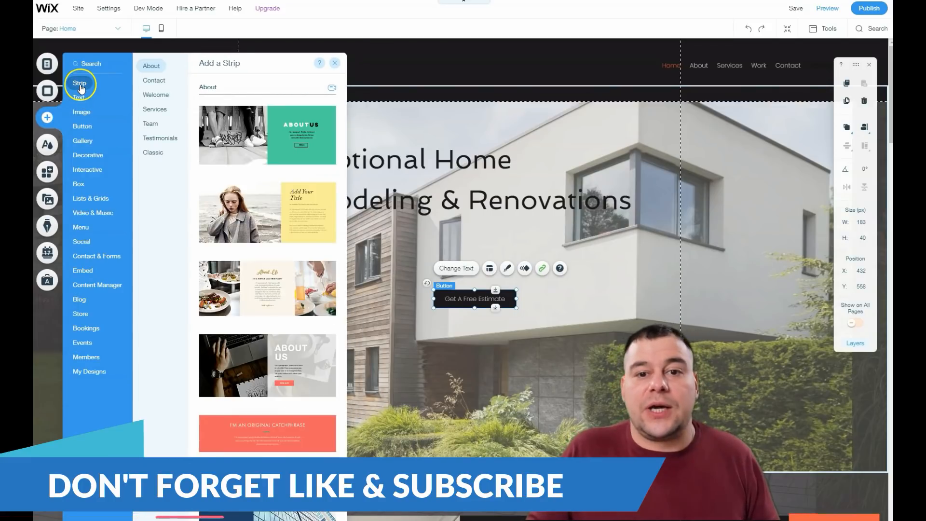
{"action": "mouse_move", "coordinate": [82, 99]}
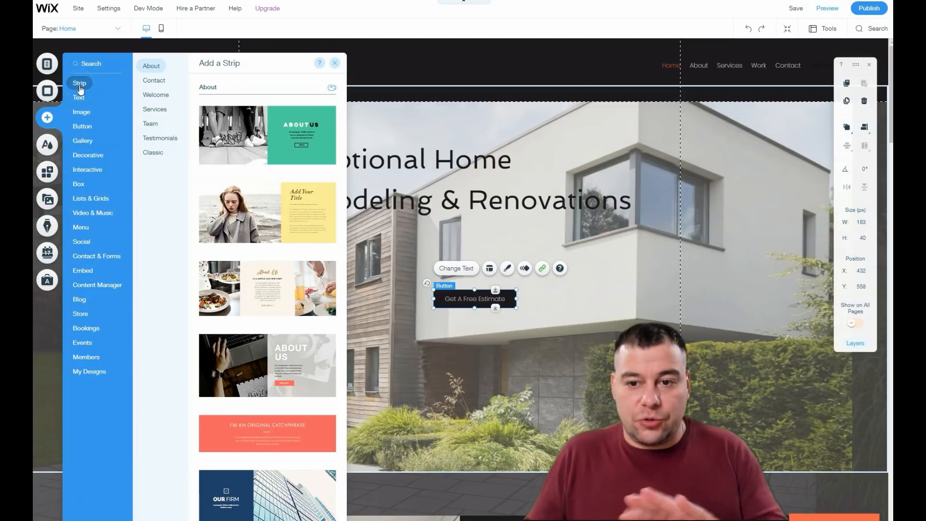
{"action": "left_click", "coordinate": [155, 80]}
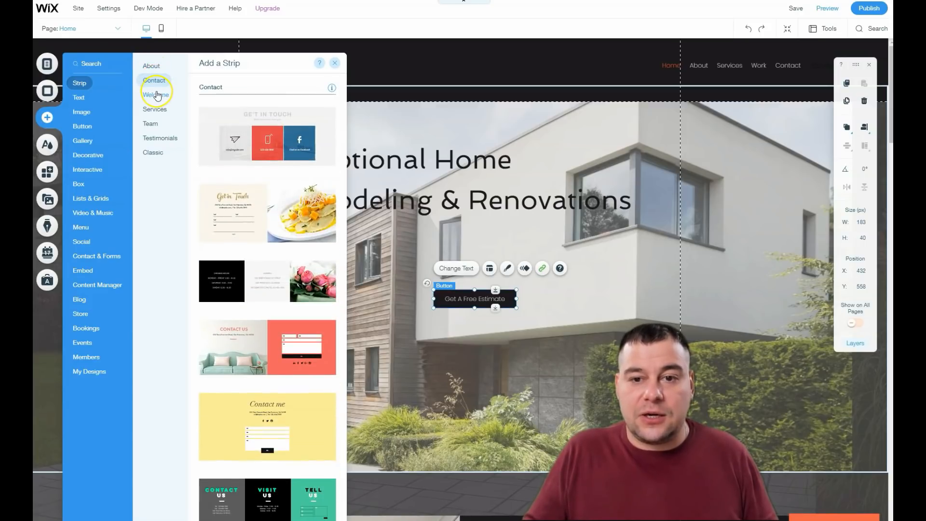
{"action": "left_click", "coordinate": [156, 95]}
{"action": "left_click", "coordinate": [155, 109]}
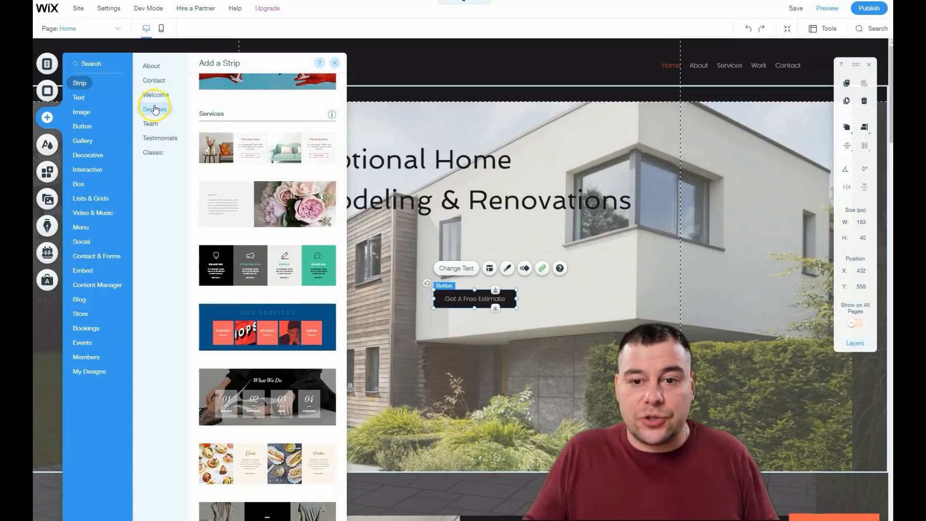
{"action": "left_click", "coordinate": [150, 123]}
{"action": "left_click", "coordinate": [160, 139]}
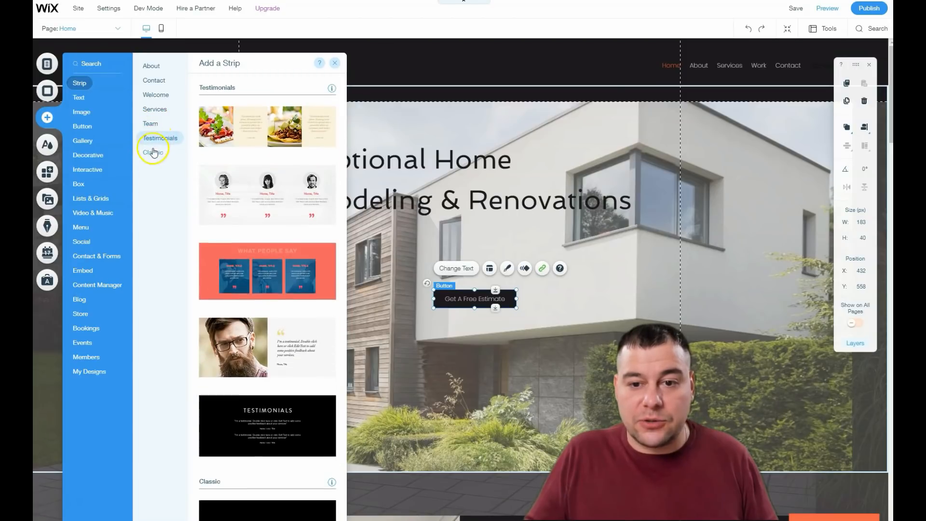
{"action": "left_click", "coordinate": [152, 154]}
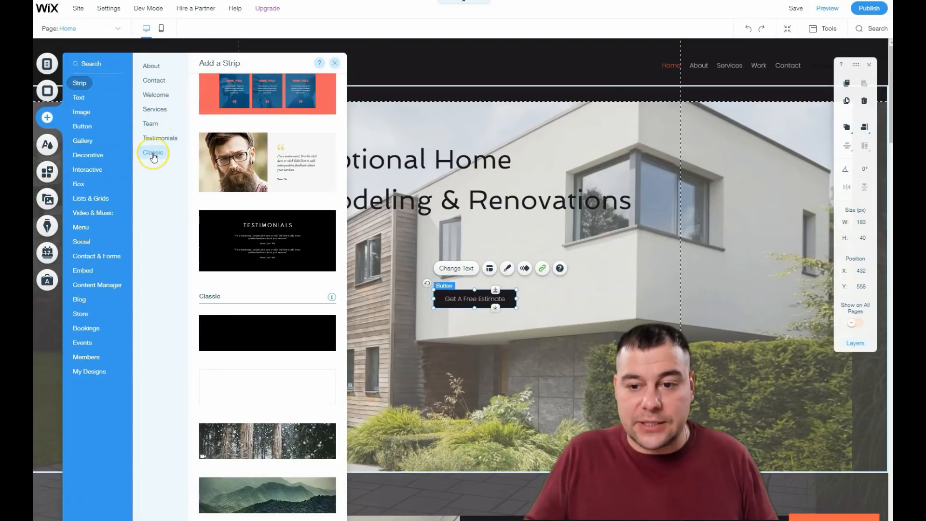
Step: Examine the Classic strip presets, then the Text and Image element categories
{"action": "left_click", "coordinate": [262, 337]}
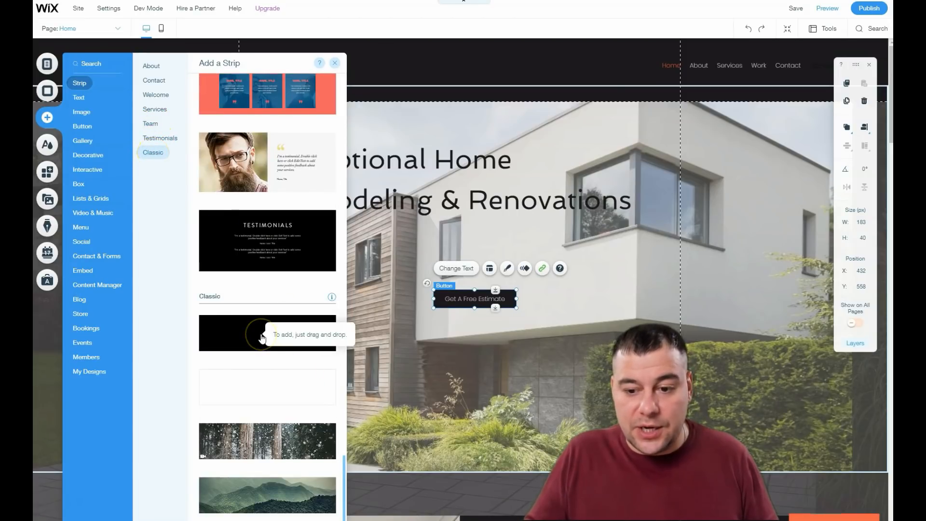
{"action": "left_click", "coordinate": [260, 443]}
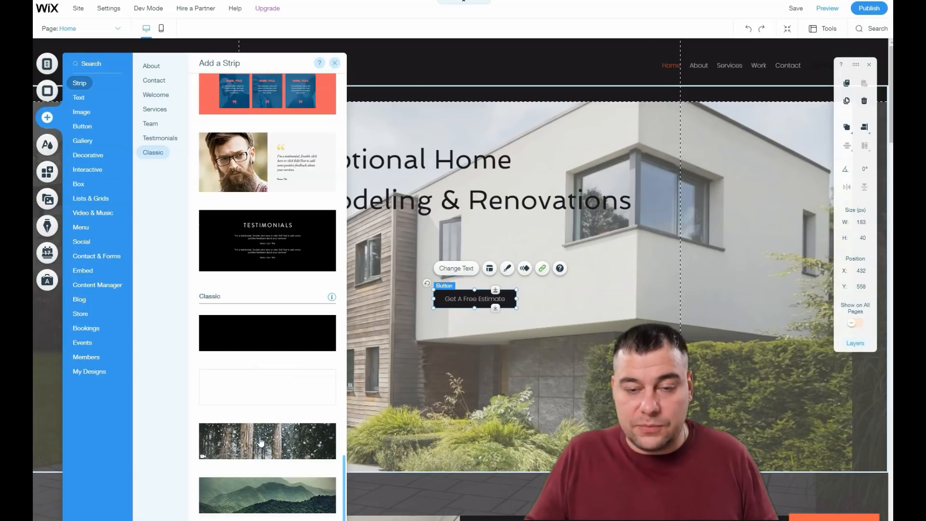
{"action": "left_click", "coordinate": [251, 439]}
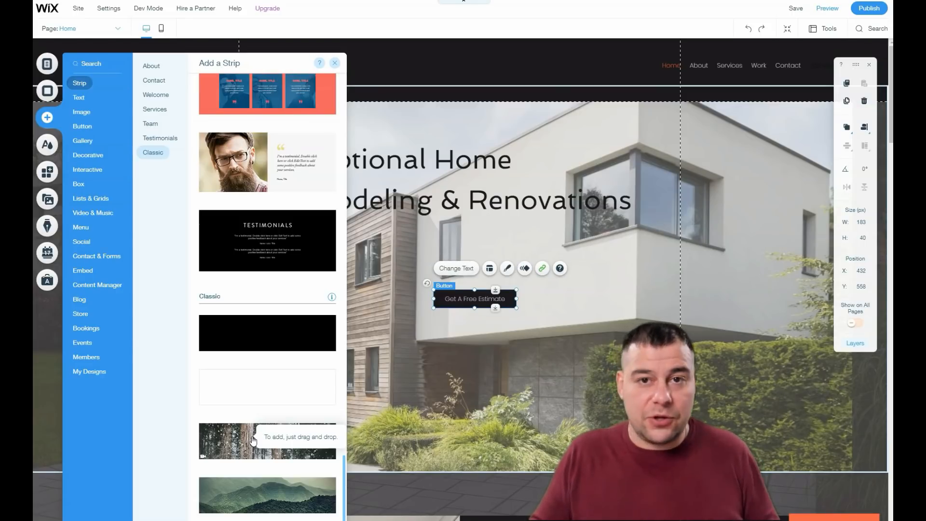
{"action": "left_click", "coordinate": [250, 187]}
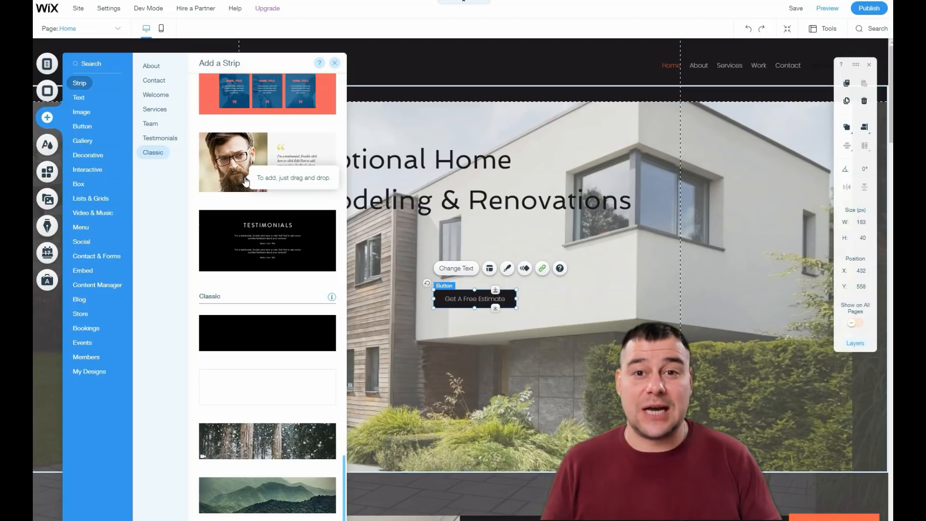
{"action": "left_click", "coordinate": [496, 286]}
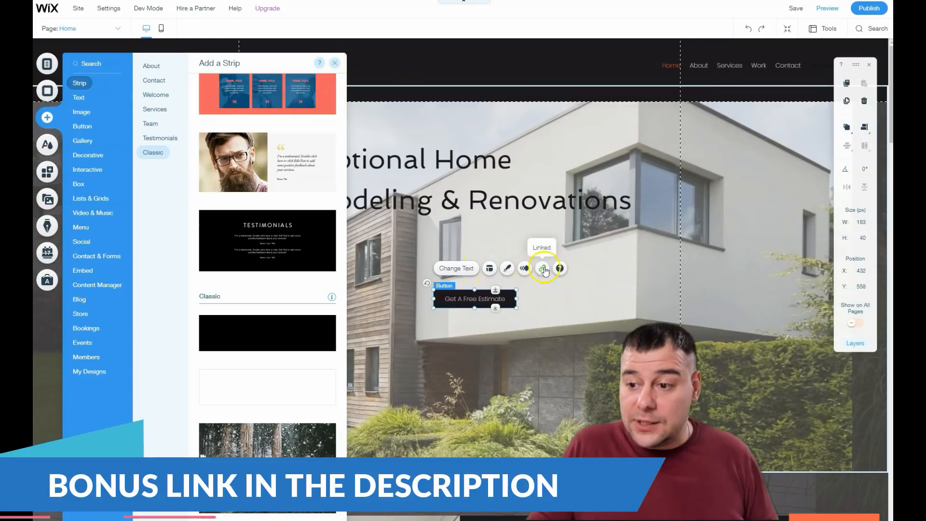
{"action": "left_click", "coordinate": [77, 99]}
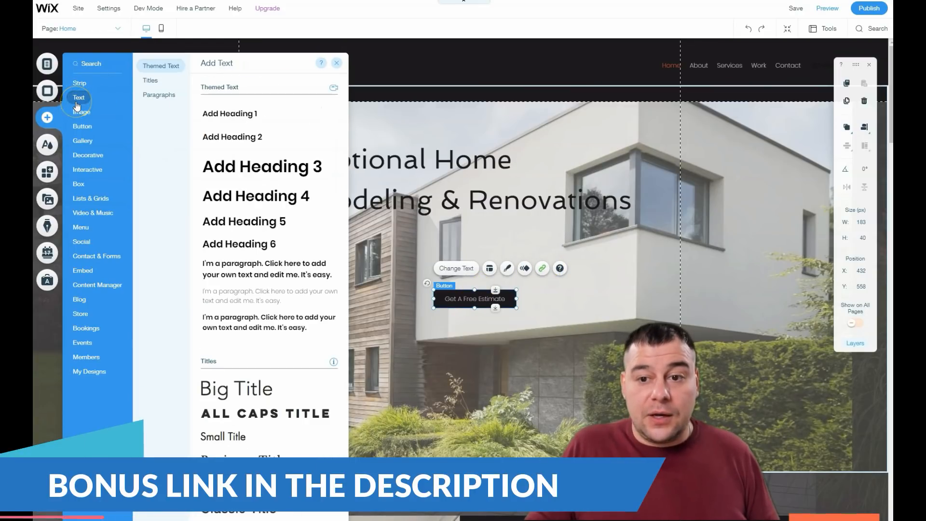
{"action": "left_click", "coordinate": [76, 113]}
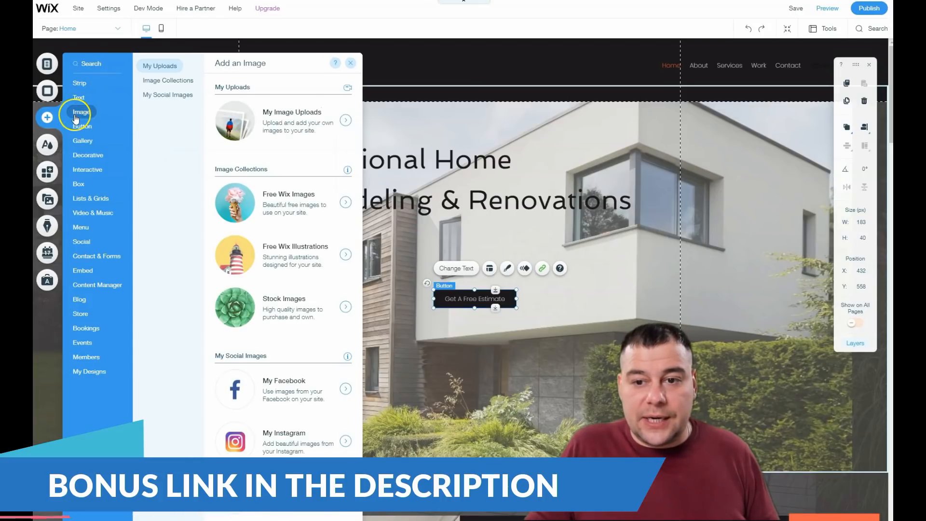
{"action": "left_click", "coordinate": [78, 97]}
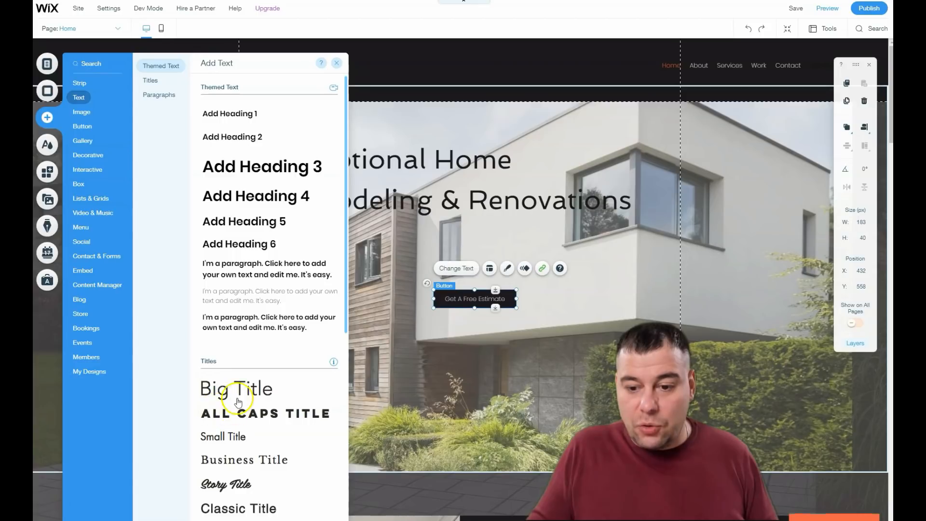
{"action": "left_click_drag", "start_coordinate": [236, 393], "coordinate": [577, 279]}
{"action": "left_click", "coordinate": [487, 394]}
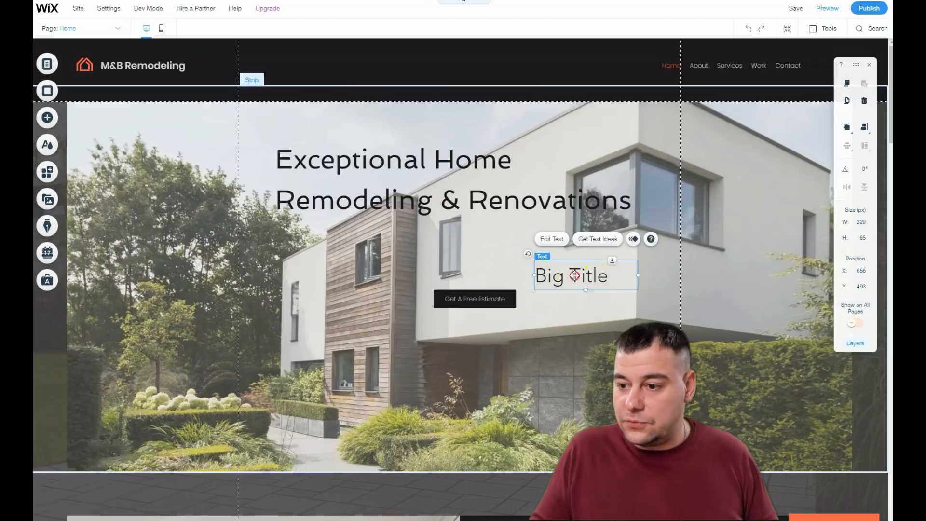
{"action": "right_click", "coordinate": [574, 276]}
{"action": "left_click", "coordinate": [593, 236]}
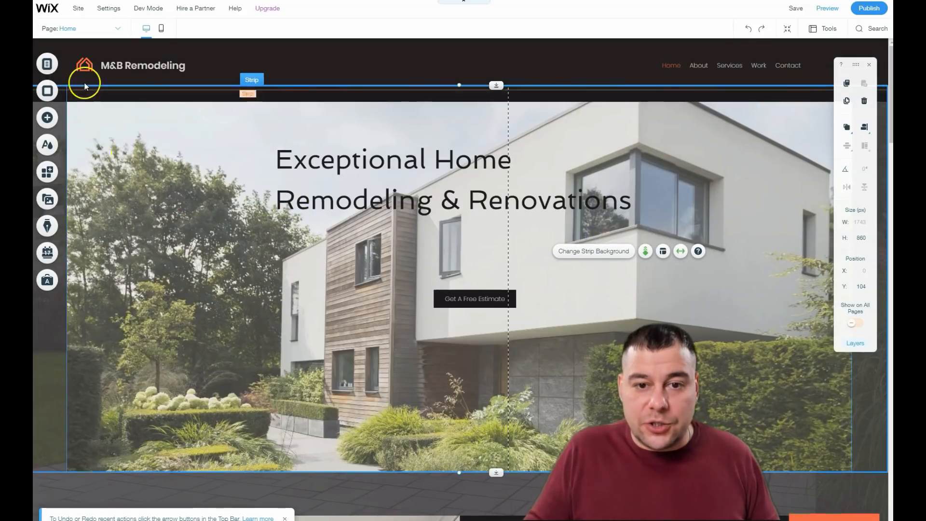
Step: Browse the Gallery, Interactive and Video & Music element categories in the Add Elements panel
{"action": "left_click", "coordinate": [47, 117]}
{"action": "left_click", "coordinate": [86, 84]}
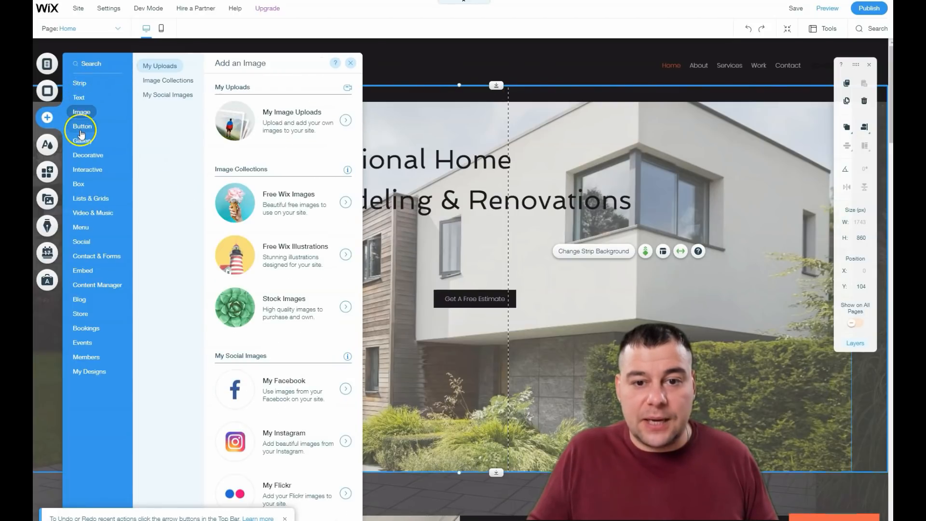
{"action": "mouse_move", "coordinate": [83, 144]}
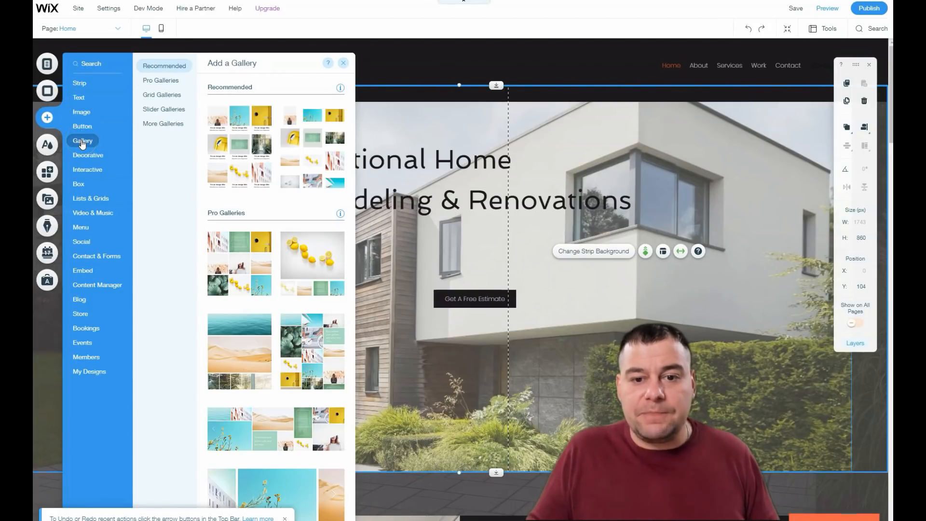
{"action": "left_click", "coordinate": [166, 111]}
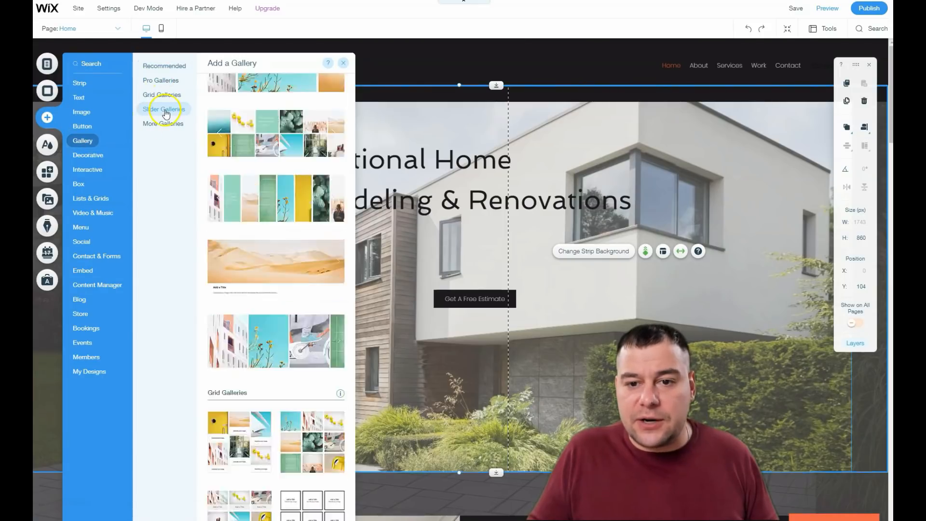
{"action": "left_click", "coordinate": [162, 124]}
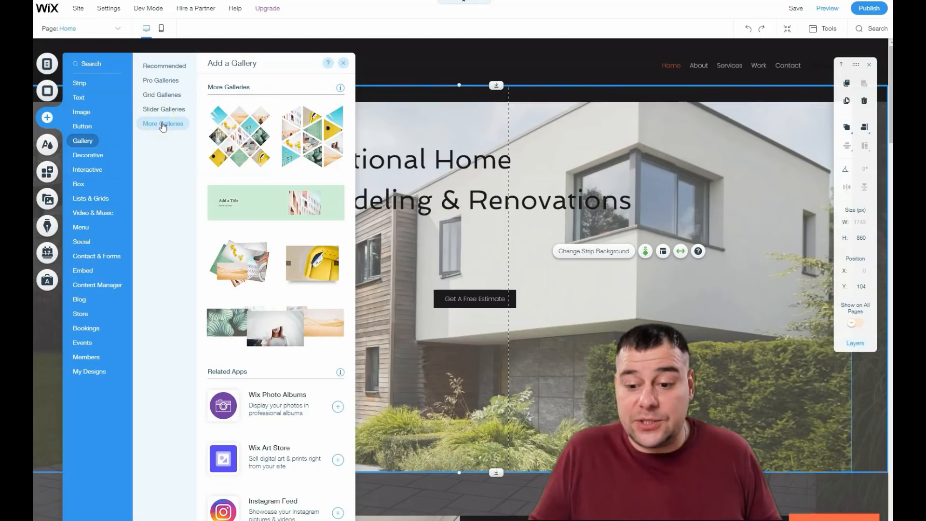
{"action": "scroll", "coordinate": [260, 407], "scroll_direction": "down", "scroll_amount": 3}
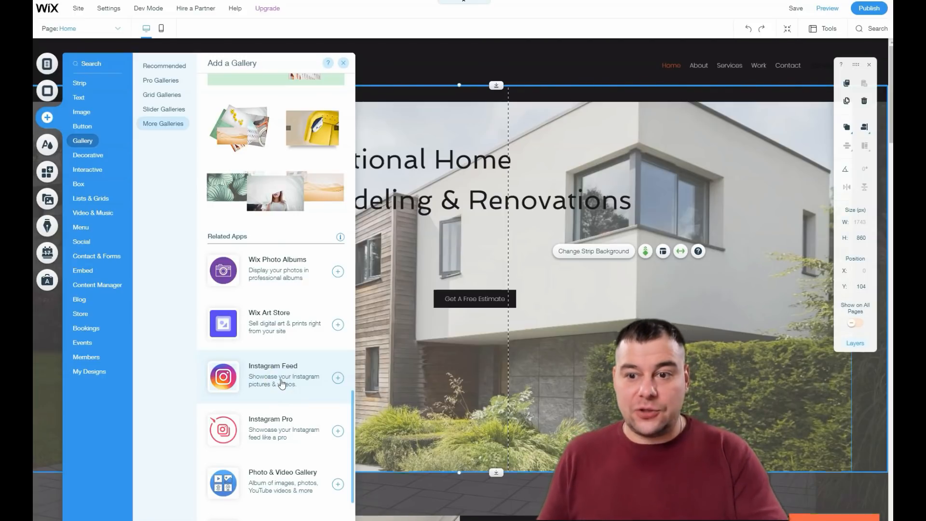
{"action": "left_click", "coordinate": [264, 384]}
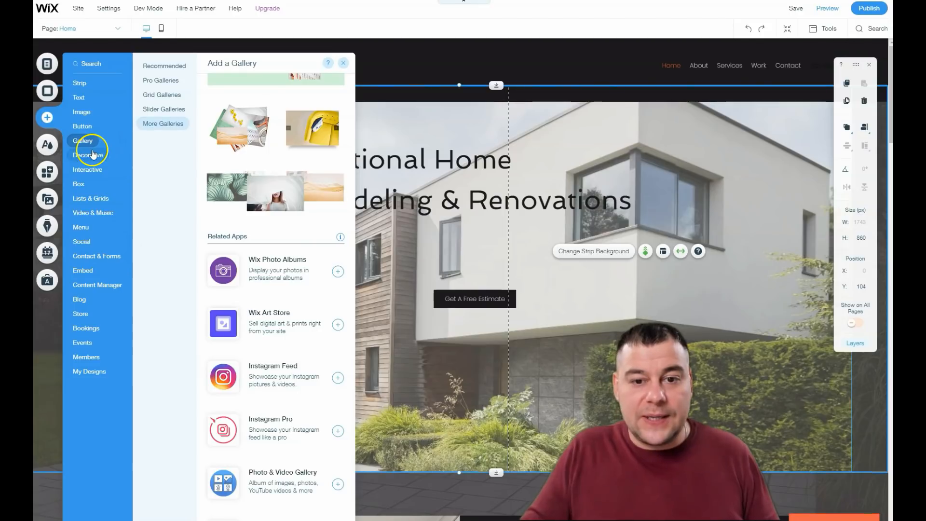
{"action": "mouse_move", "coordinate": [85, 173]}
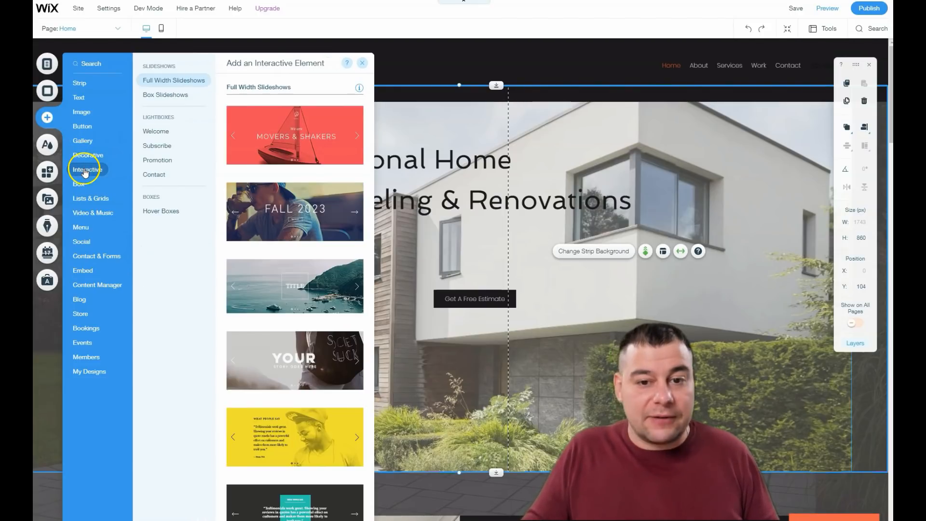
{"action": "mouse_move", "coordinate": [90, 201]}
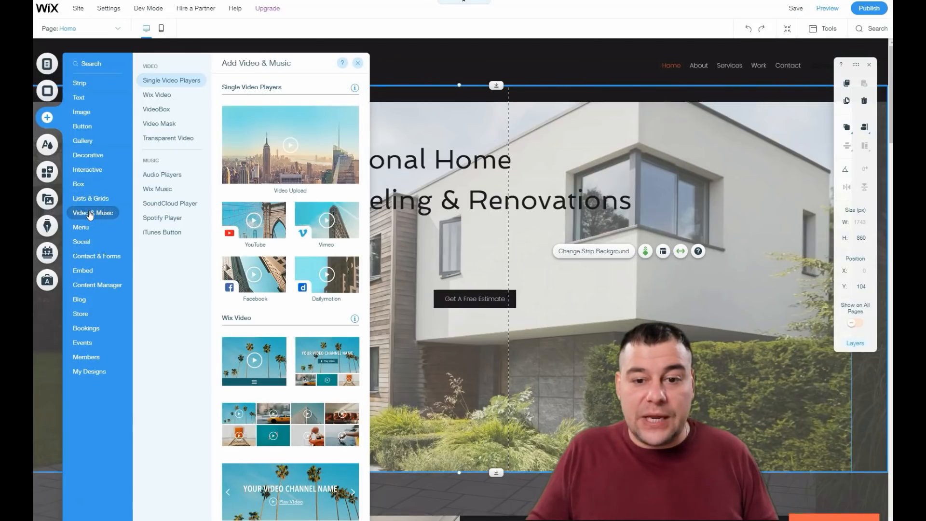
Step: Add a video player to the hero, resize it to 320 × 180 px and place it beneath the button at about X 363, Y 657
{"action": "mouse_move", "coordinate": [657, 283]}
{"action": "left_mouse_down"}
{"action": "mouse_move", "coordinate": [520, 384]}
{"action": "mouse_move", "coordinate": [491, 385]}
{"action": "left_mouse_up"}
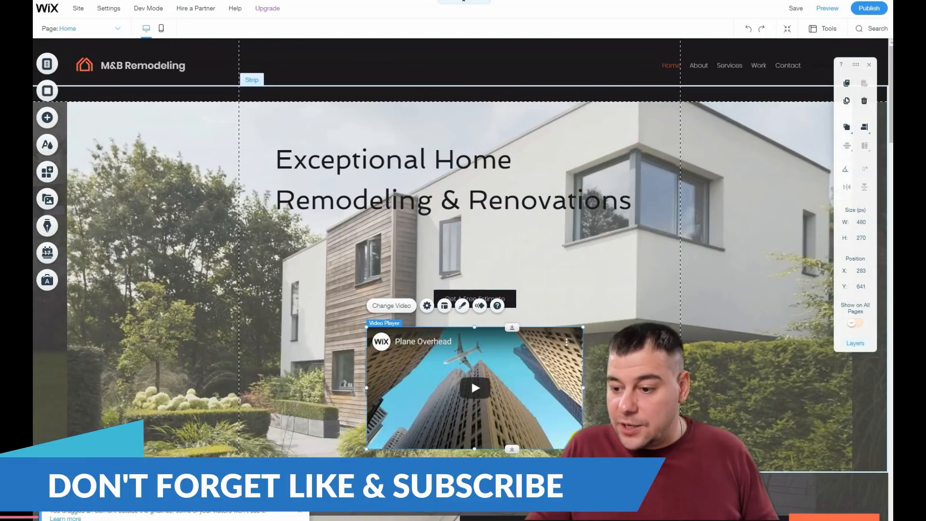
{"action": "left_click_drag", "start_coordinate": [583, 448], "coordinate": [516, 391]}
{"action": "left_click_drag", "start_coordinate": [452, 374], "coordinate": [501, 376]}
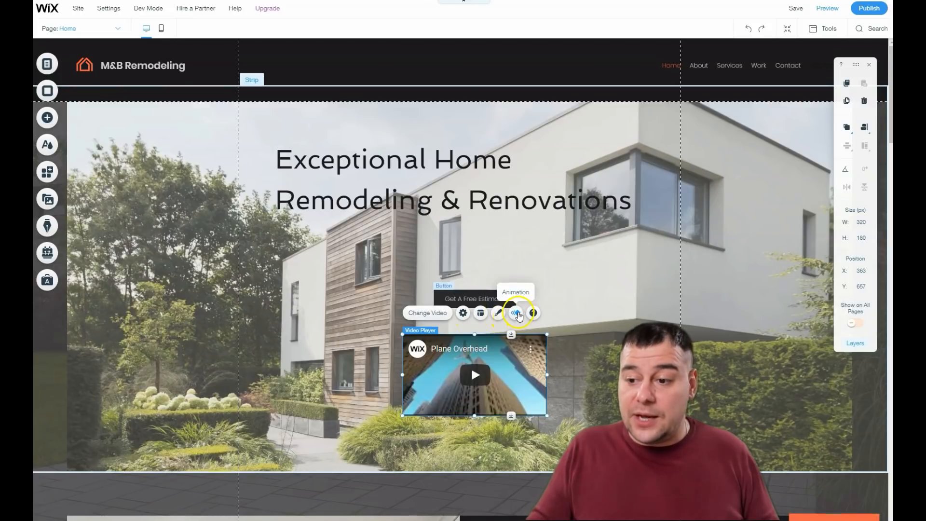
Step: Review the video player's animation options and close the animation chooser
{"action": "left_click", "coordinate": [515, 313]}
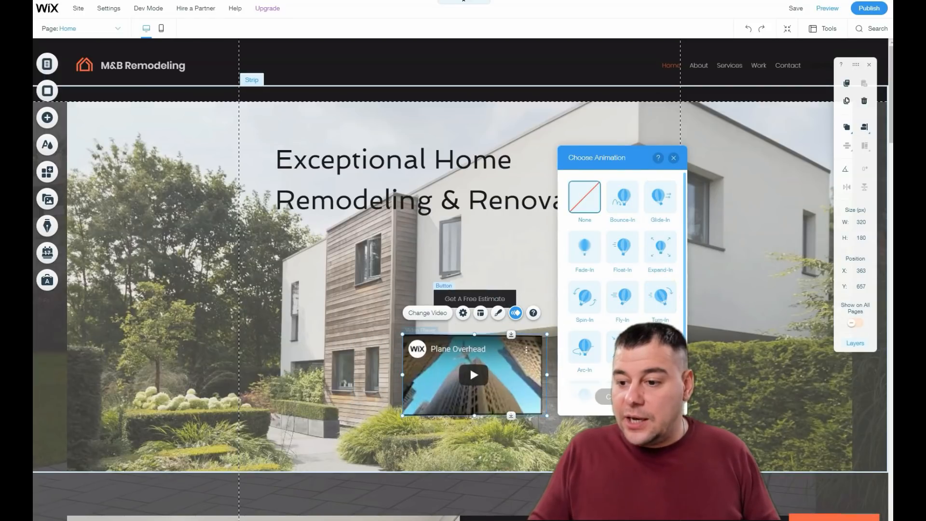
{"action": "scroll", "coordinate": [625, 308], "scroll_direction": "down", "scroll_amount": 1}
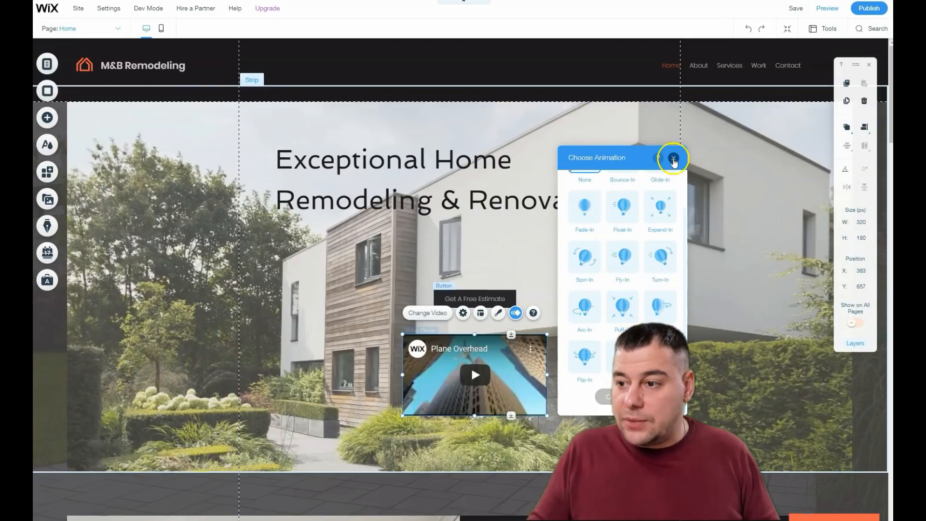
{"action": "scroll", "coordinate": [591, 223], "scroll_direction": "up", "scroll_amount": 1}
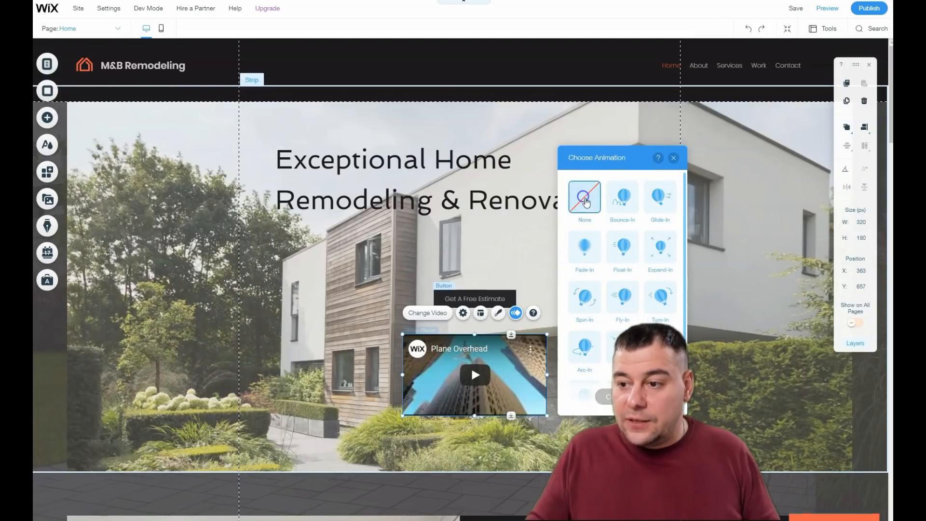
{"action": "left_click", "coordinate": [674, 158]}
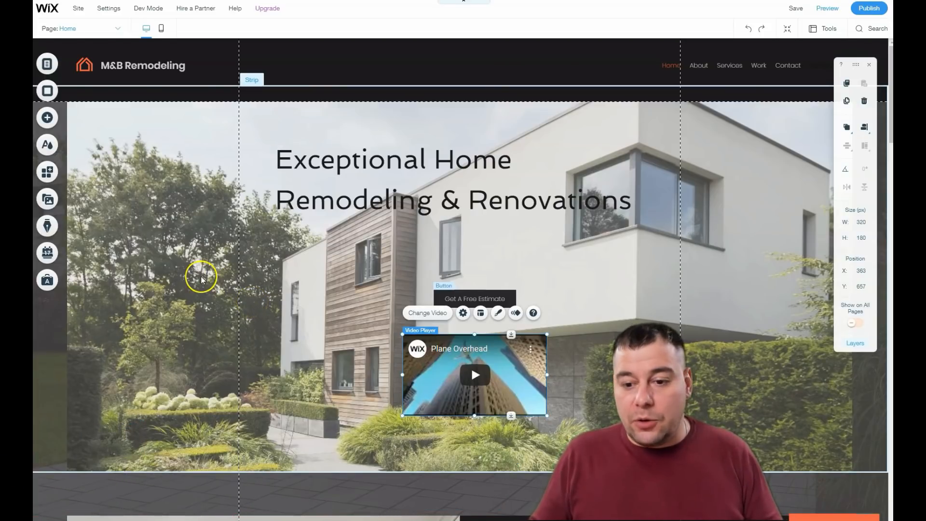
Step: Open the Get A Free Estimate button's link settings, try the Email option, and close the dialog without saving
{"action": "scroll", "coordinate": [201, 278], "scroll_direction": "down", "scroll_amount": 4}
{"action": "left_click", "coordinate": [472, 117]}
{"action": "left_click", "coordinate": [447, 112]}
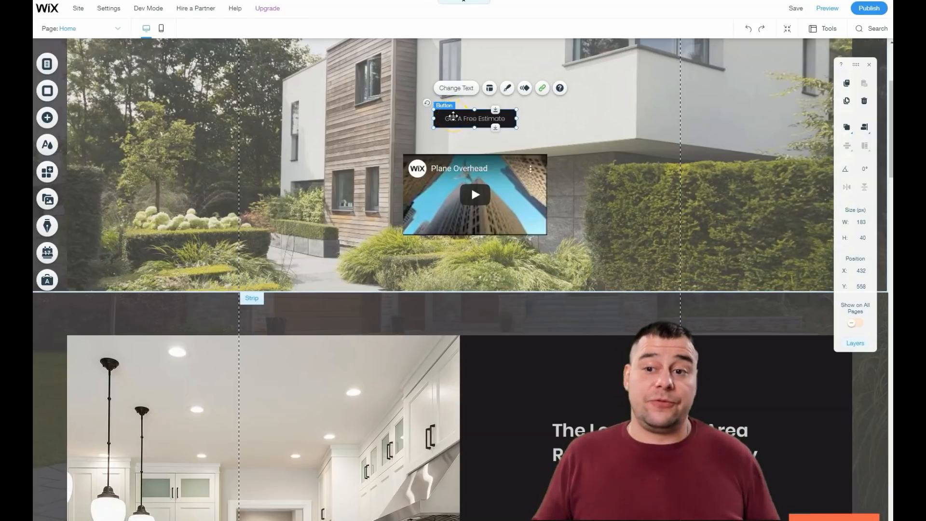
{"action": "left_click", "coordinate": [543, 89]}
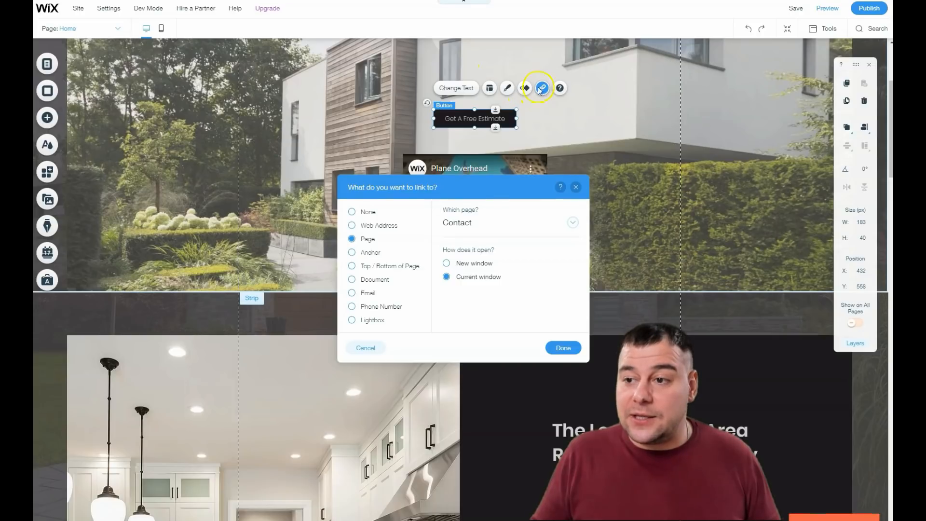
{"action": "left_click", "coordinate": [357, 232]}
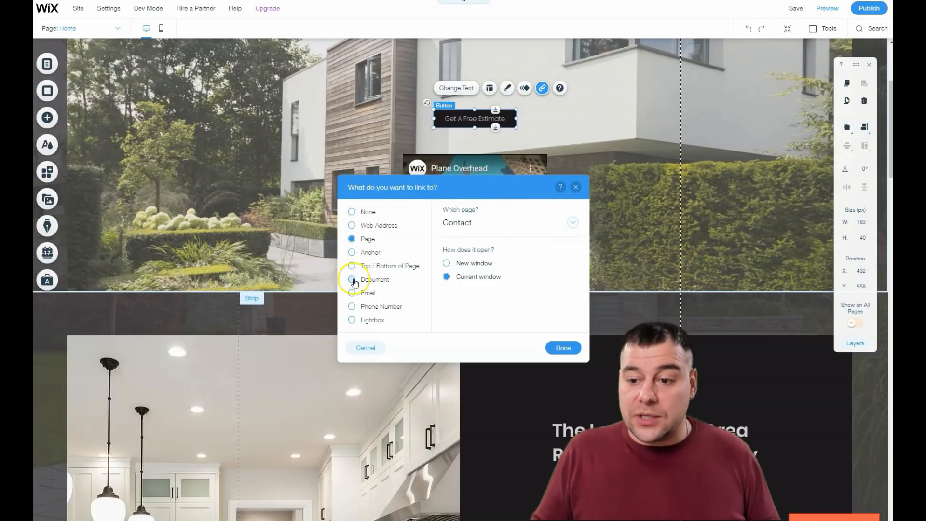
{"action": "left_click", "coordinate": [353, 294]}
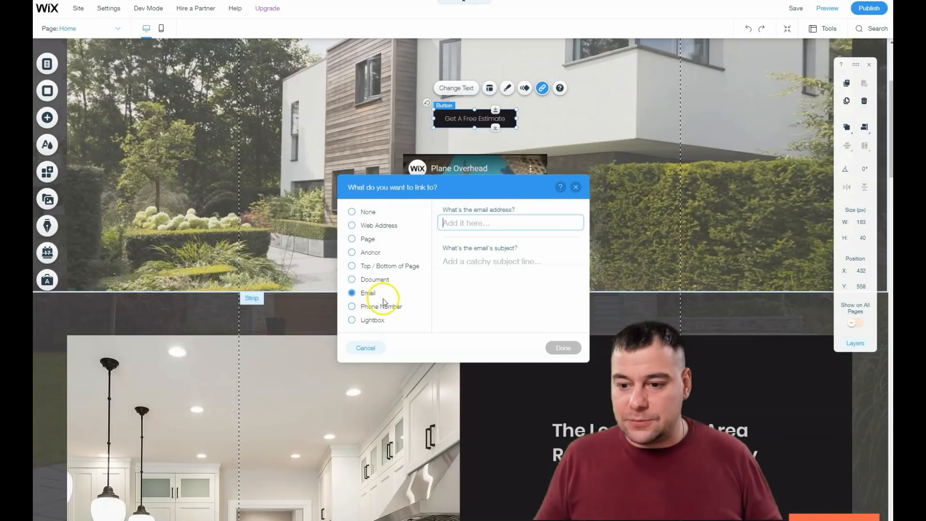
{"action": "left_click", "coordinate": [473, 224]}
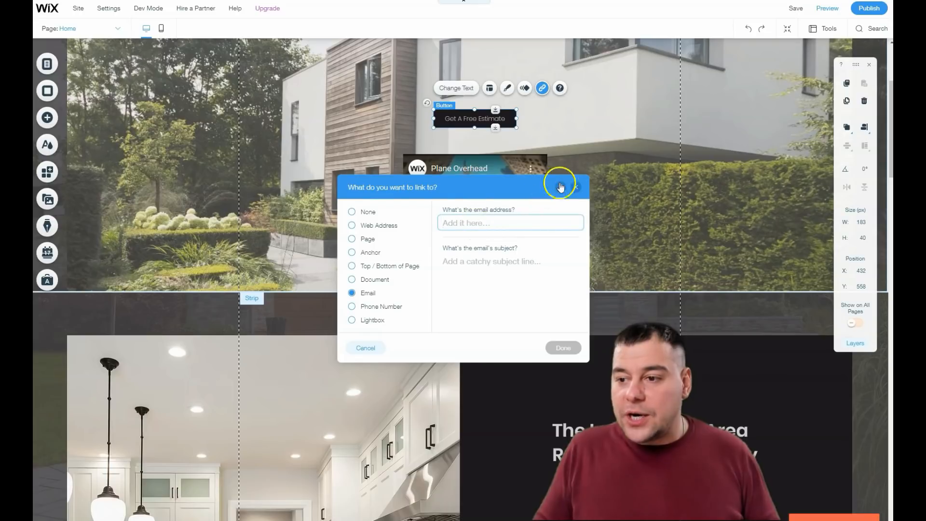
{"action": "left_click", "coordinate": [575, 186]}
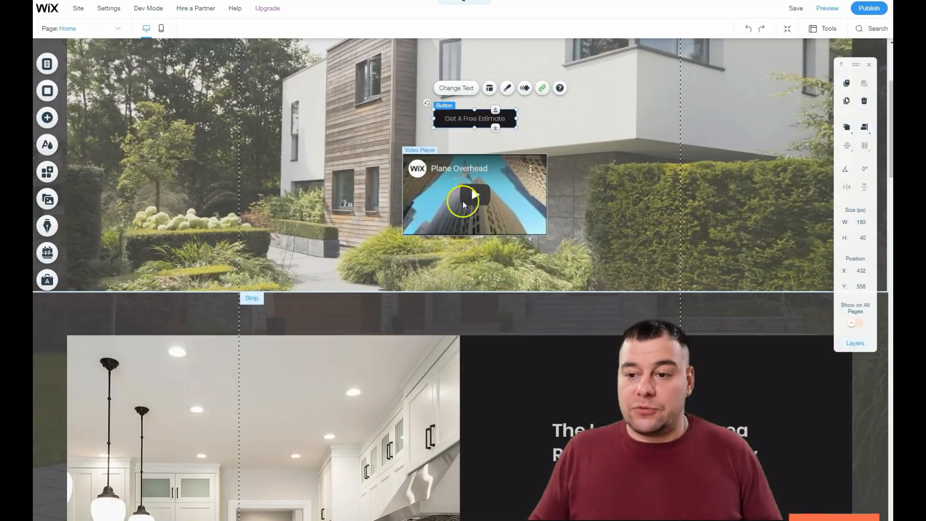
Step: Delete the video player from the hero section
{"action": "left_click", "coordinate": [488, 204]}
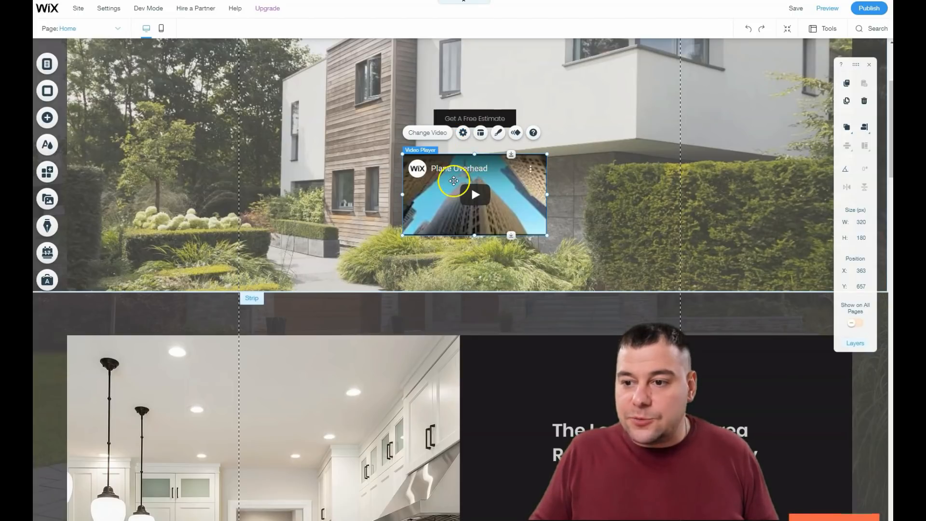
{"action": "right_click", "coordinate": [454, 183]}
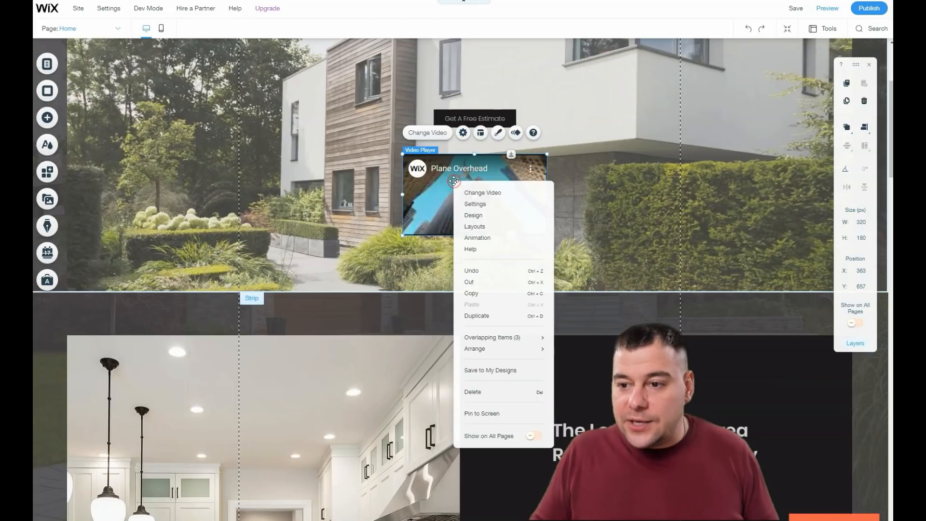
{"action": "left_click", "coordinate": [493, 390]}
{"action": "scroll", "coordinate": [460, 188], "scroll_direction": "down", "scroll_amount": 3}
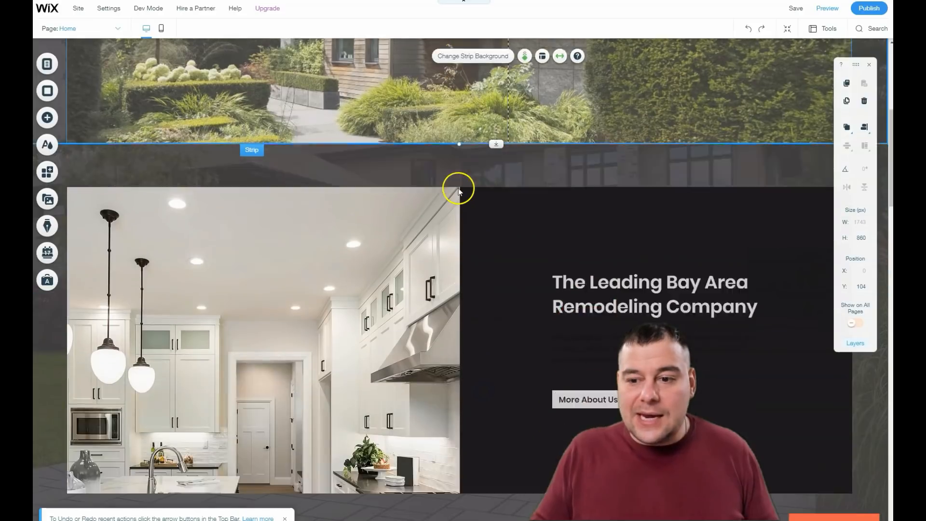
Step: Move the text column ahead of the image column and back again with Manage Columns
{"action": "scroll", "coordinate": [458, 191], "scroll_direction": "down", "scroll_amount": 3}
{"action": "scroll", "coordinate": [289, 198], "scroll_direction": "up", "scroll_amount": 1}
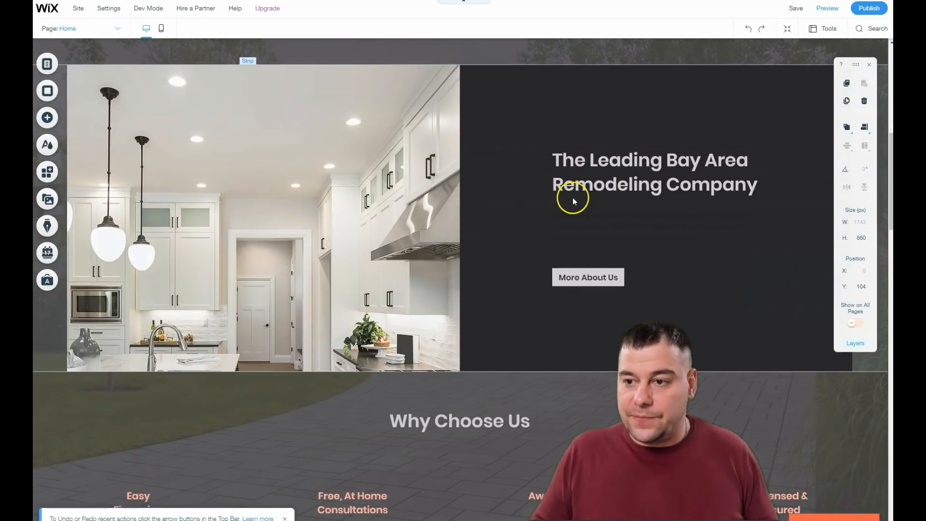
{"action": "left_click", "coordinate": [492, 155]}
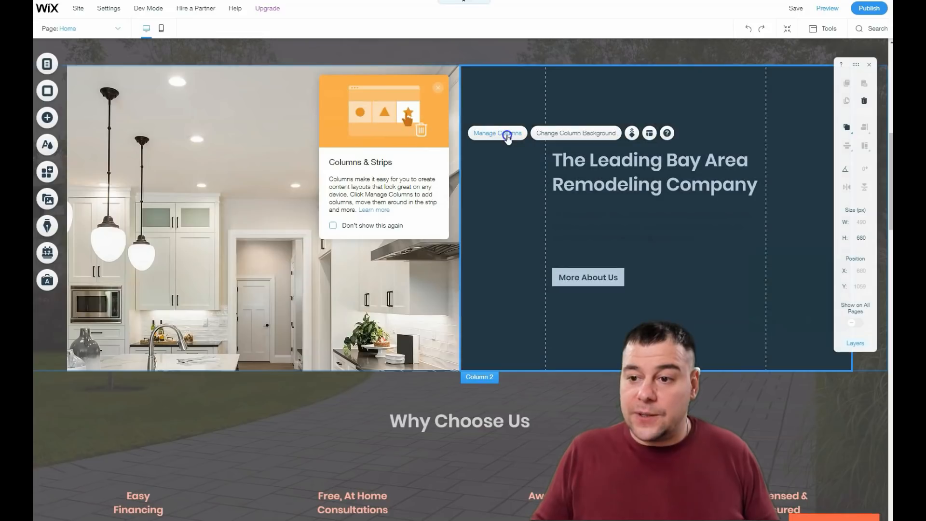
{"action": "left_click", "coordinate": [493, 133]}
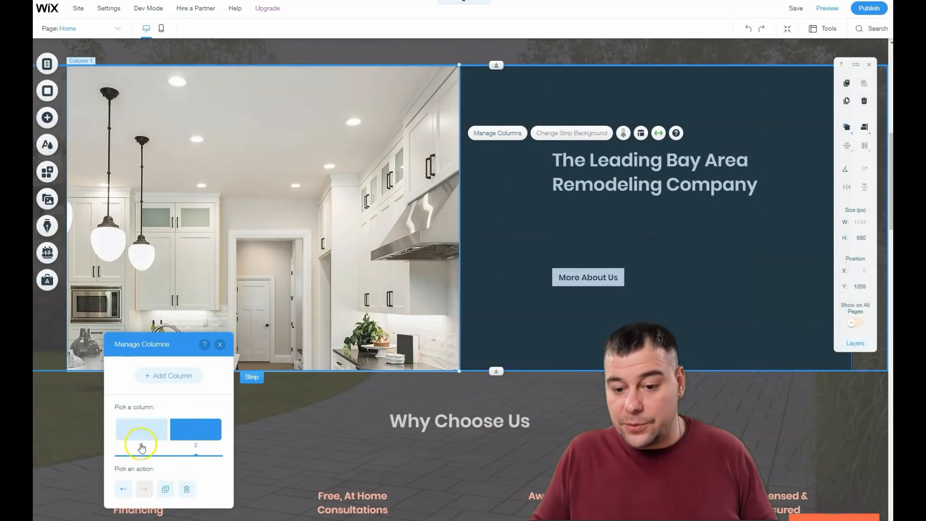
{"action": "left_click", "coordinate": [123, 490]}
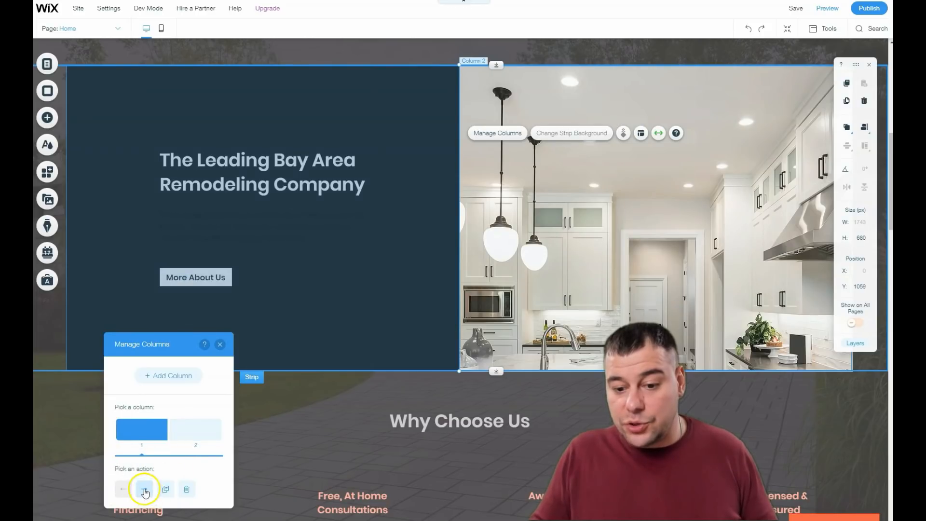
{"action": "left_click", "coordinate": [145, 489]}
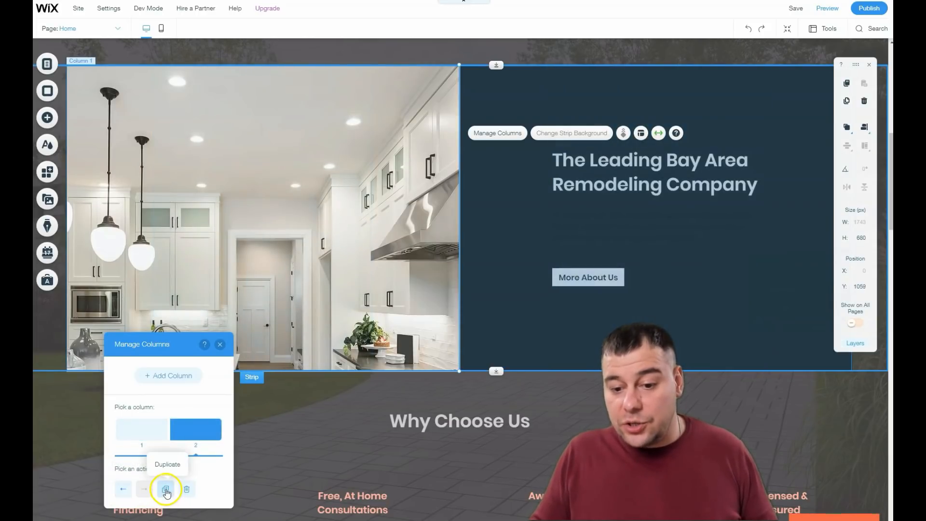
Step: Duplicate the text column and delete the duplicate
{"action": "left_click", "coordinate": [165, 489]}
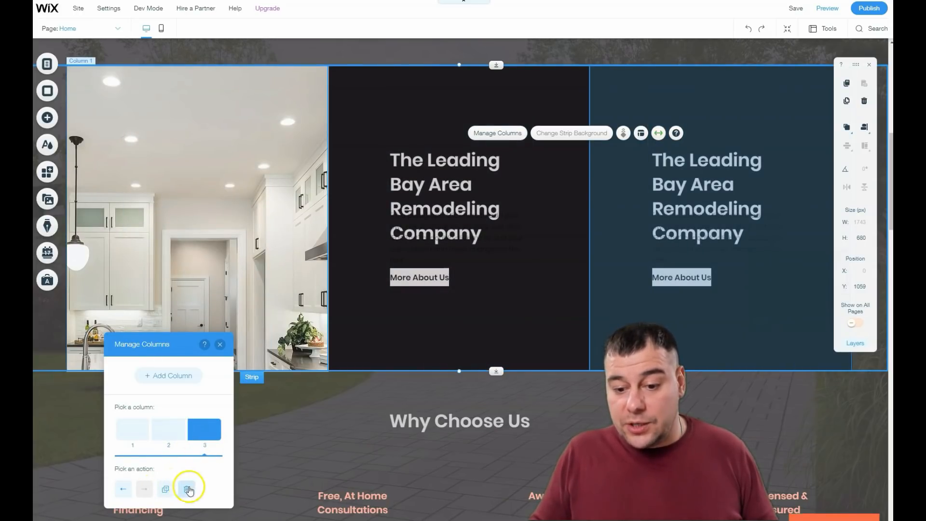
{"action": "left_click", "coordinate": [188, 488]}
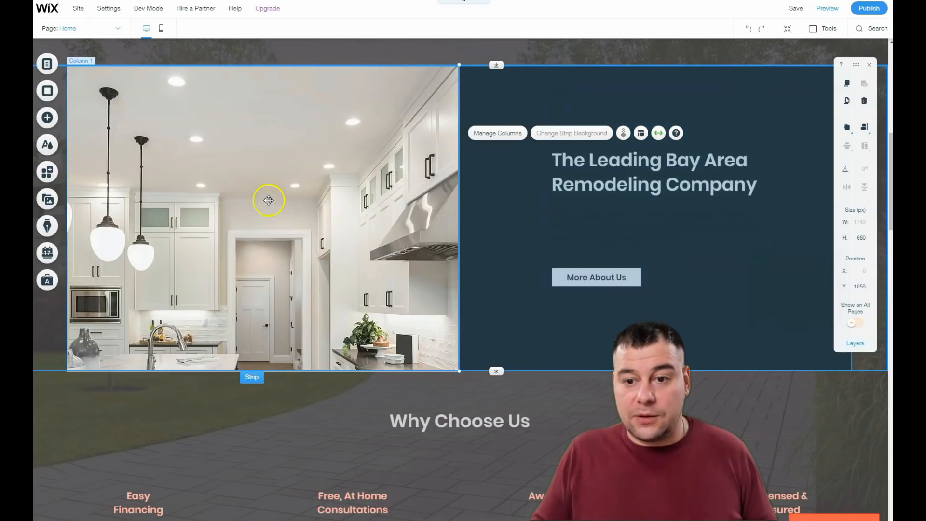
Step: Open the image column's background settings and review the image opacity before closing them
{"action": "left_click", "coordinate": [260, 194]}
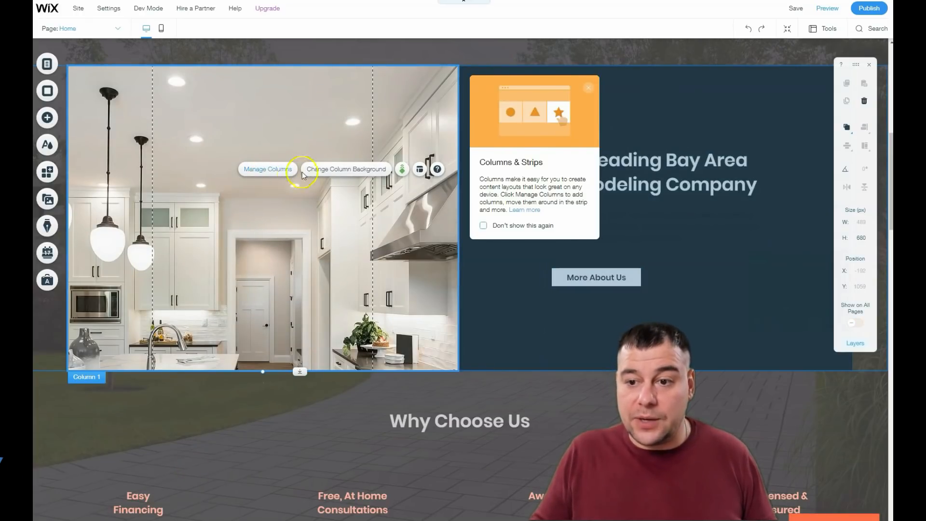
{"action": "left_click", "coordinate": [334, 170]}
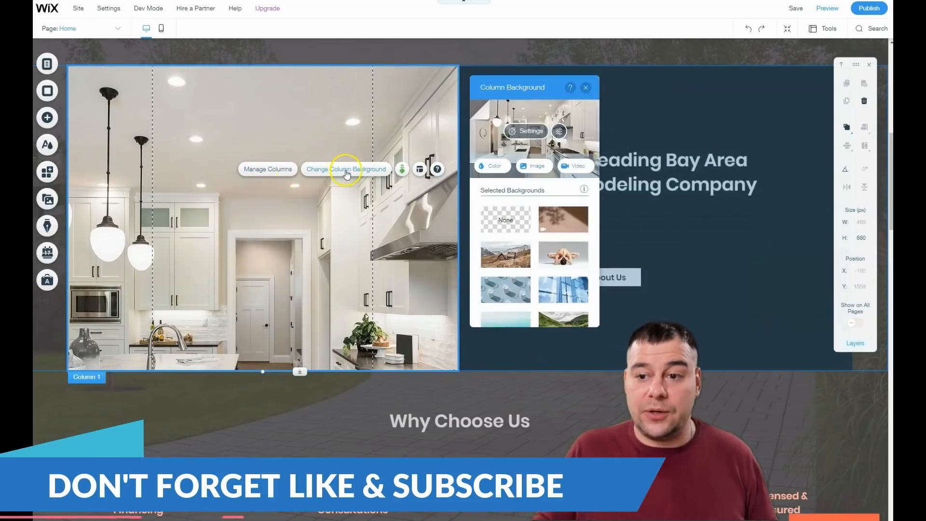
{"action": "left_click", "coordinate": [522, 137]}
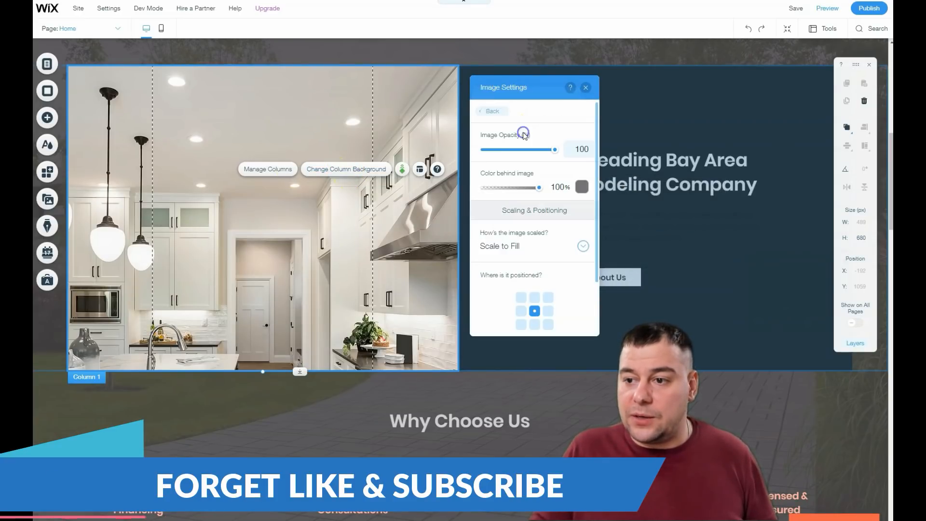
{"action": "mouse_move", "coordinate": [550, 155]}
{"action": "left_mouse_down"}
{"action": "mouse_move", "coordinate": [509, 150]}
{"action": "mouse_move", "coordinate": [557, 148]}
{"action": "left_mouse_up"}
{"action": "left_click", "coordinate": [585, 89]}
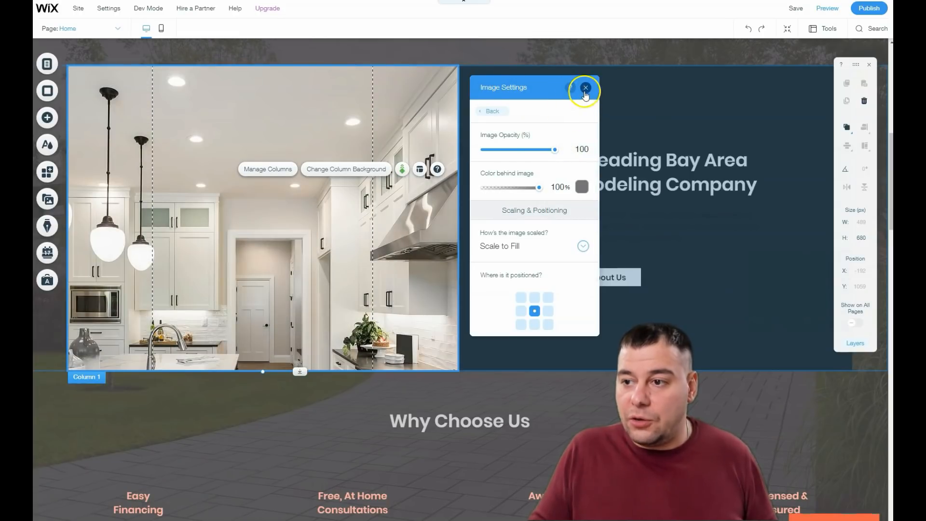
Step: Replace the image column's background with a modern house photo found by searching "house modern"
{"action": "left_click", "coordinate": [357, 169]}
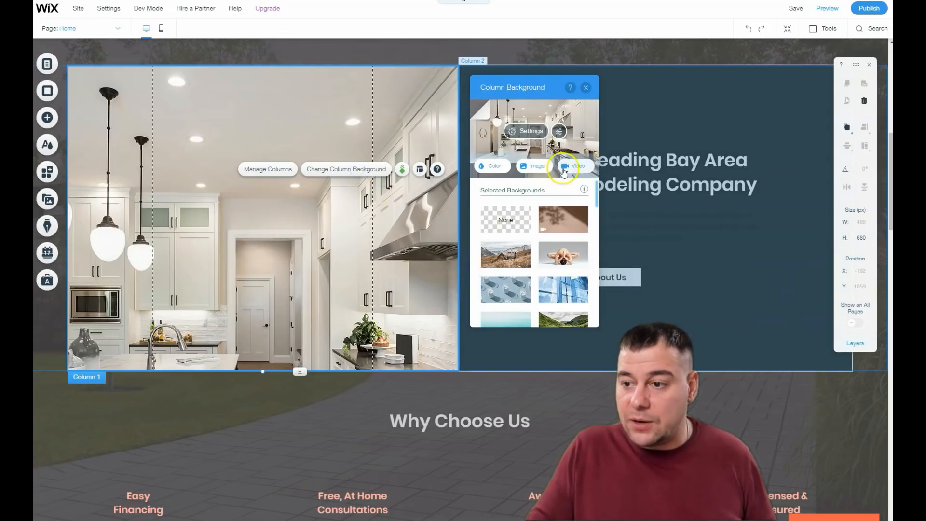
{"action": "left_click", "coordinate": [537, 167]}
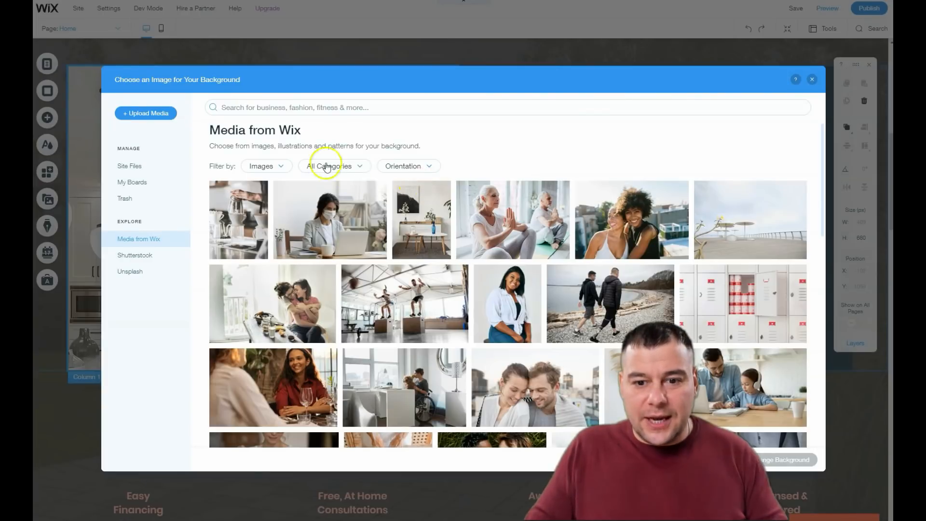
{"action": "left_click", "coordinate": [291, 107]}
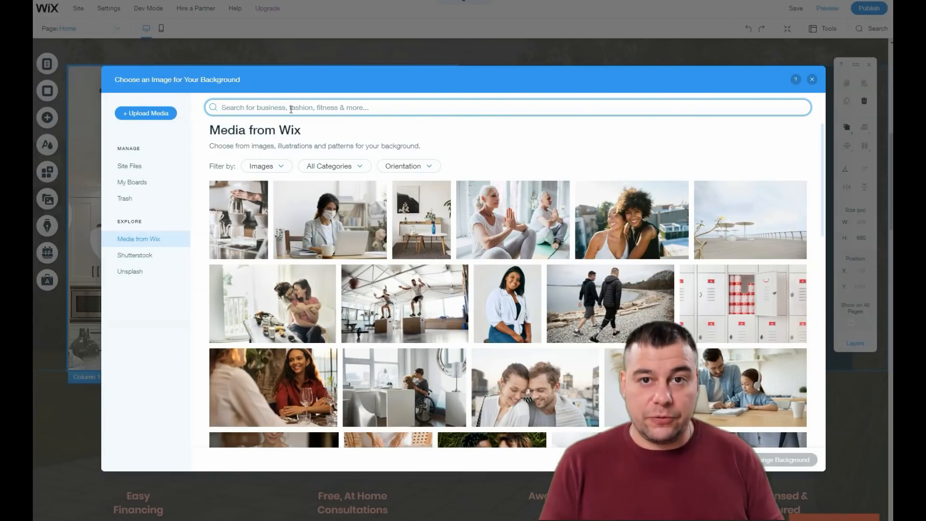
{"action": "type", "text": "house modern"}
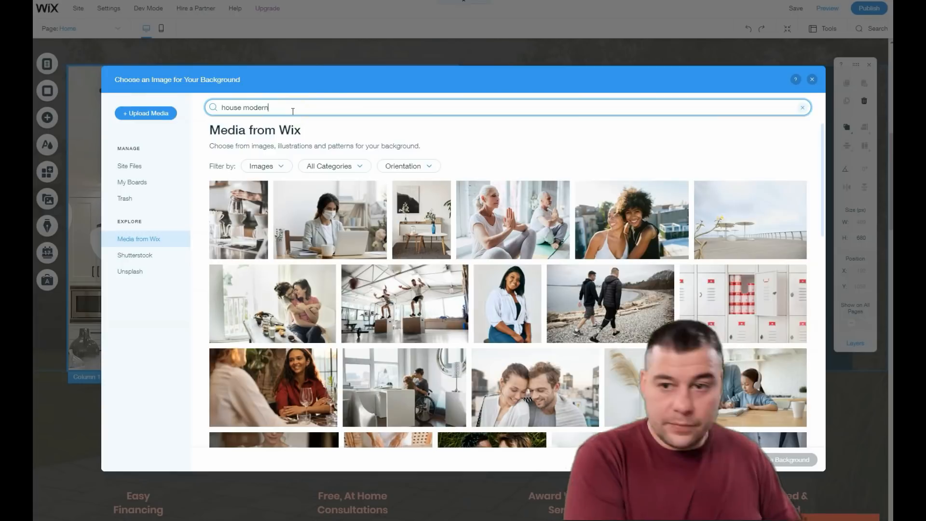
{"action": "key", "text": "Return"}
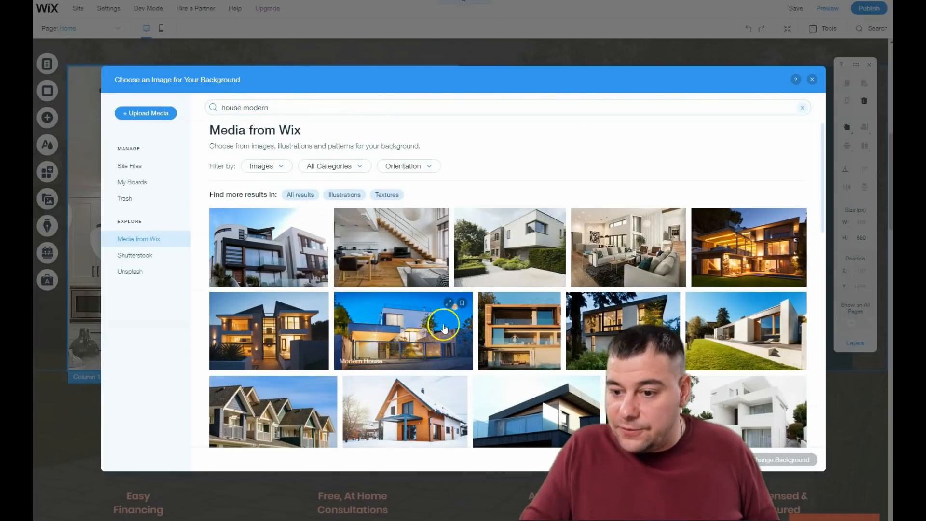
{"action": "left_click", "coordinate": [269, 330]}
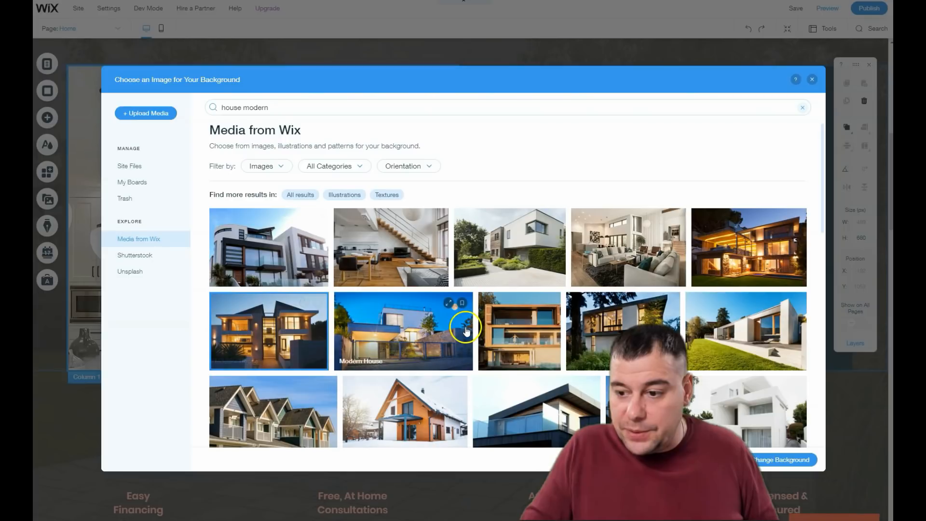
{"action": "left_click", "coordinate": [780, 461]}
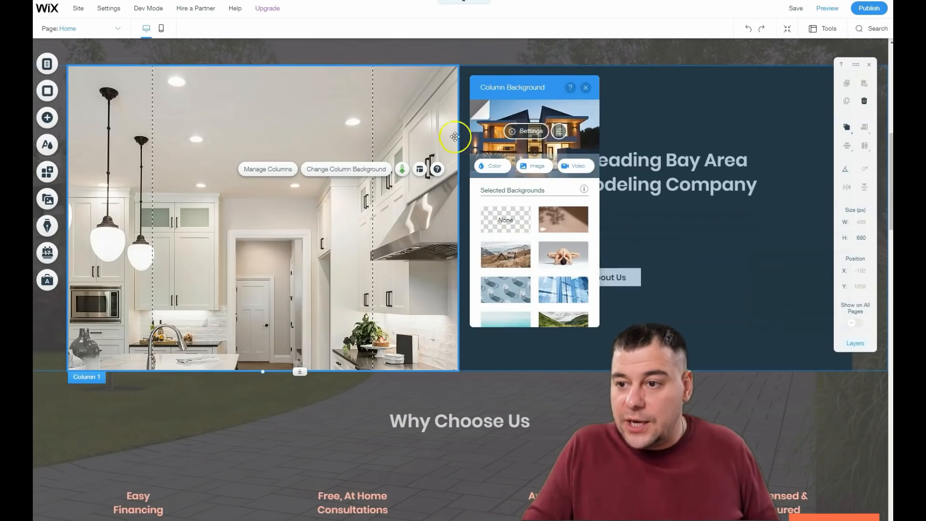
Step: Review the new column background's image scaling and positioning settings, then close the panel
{"action": "left_click", "coordinate": [526, 131]}
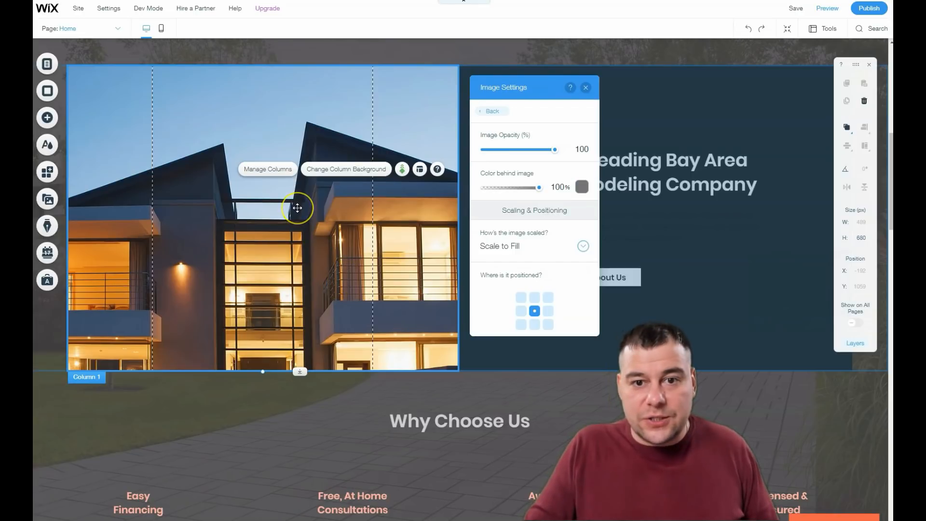
{"action": "scroll", "coordinate": [297, 207], "scroll_direction": "down", "scroll_amount": 7}
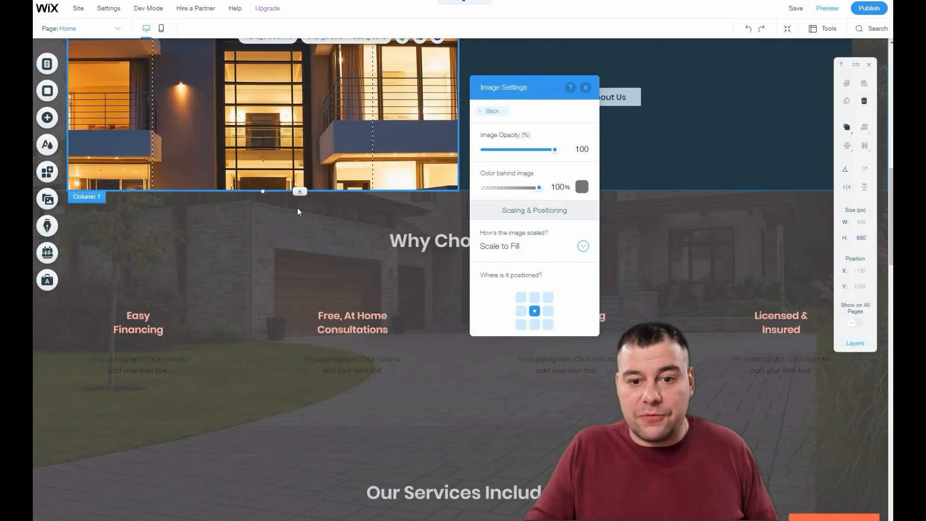
{"action": "scroll", "coordinate": [297, 208], "scroll_direction": "up", "scroll_amount": 2}
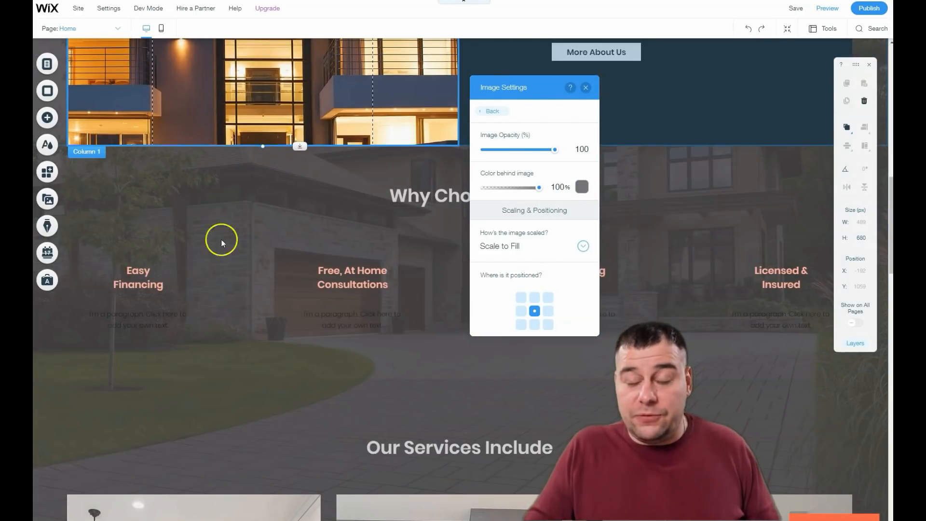
{"action": "scroll", "coordinate": [278, 221], "scroll_direction": "down", "scroll_amount": 8}
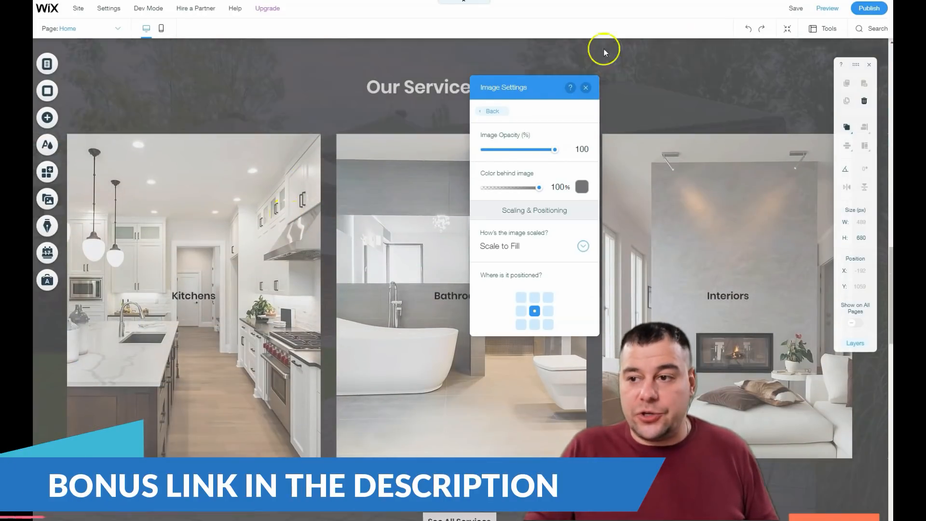
{"action": "left_click", "coordinate": [585, 87]}
Step: Add a grey social icon bar to the contact section and position it near the section's top, above the form area
{"action": "scroll", "coordinate": [397, 145], "scroll_direction": "down", "scroll_amount": 9}
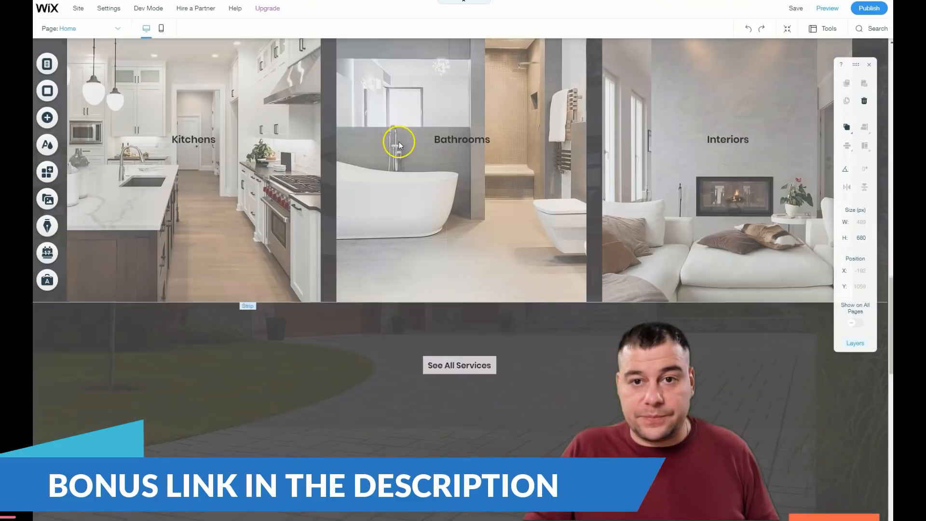
{"action": "scroll", "coordinate": [400, 140], "scroll_direction": "down", "scroll_amount": 10}
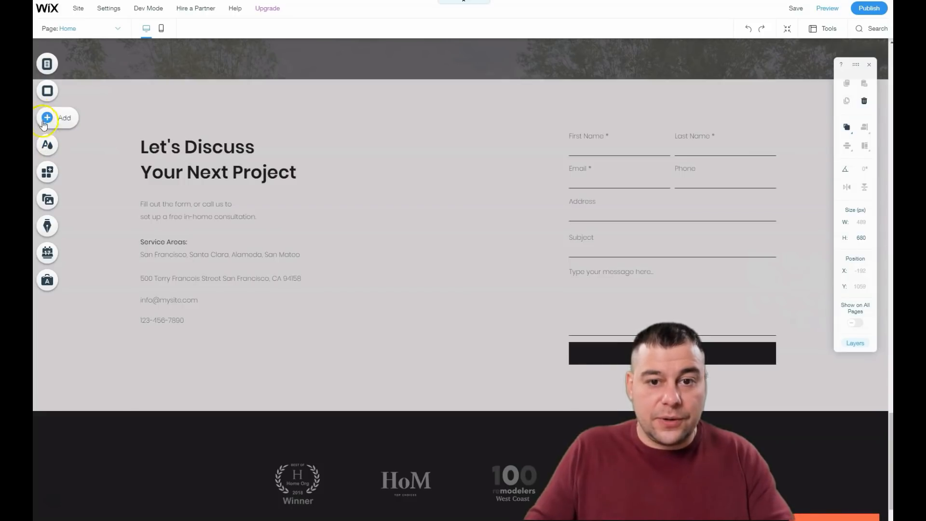
{"action": "left_click", "coordinate": [47, 124]}
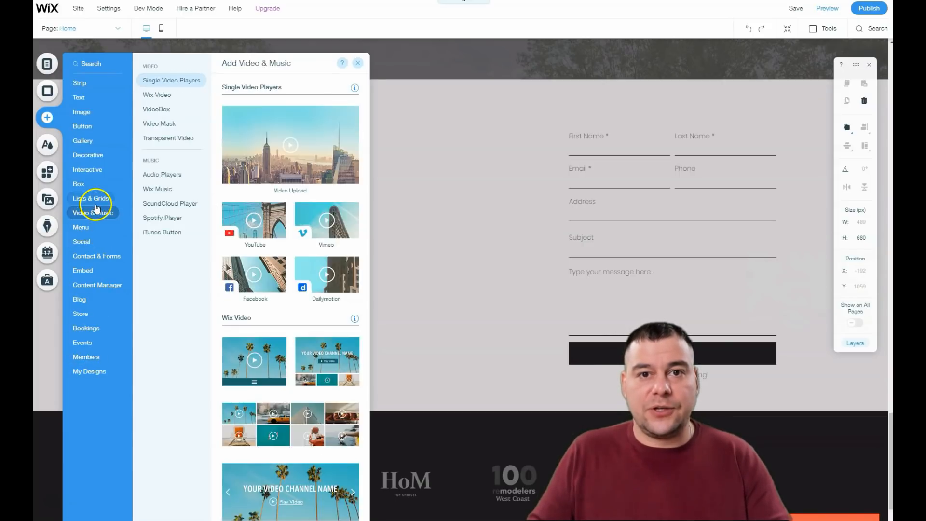
{"action": "mouse_move", "coordinate": [96, 202]}
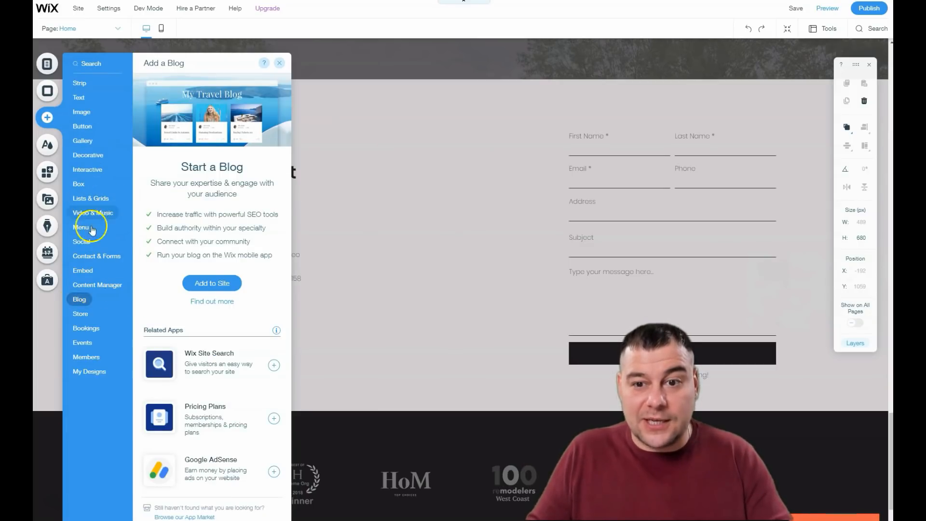
{"action": "mouse_move", "coordinate": [90, 245]}
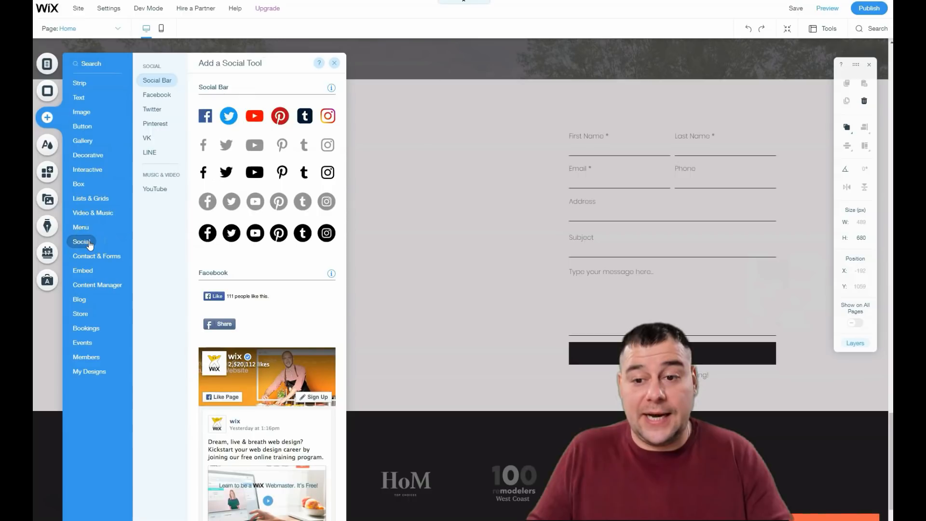
{"action": "left_click_drag", "start_coordinate": [253, 201], "coordinate": [468, 218]}
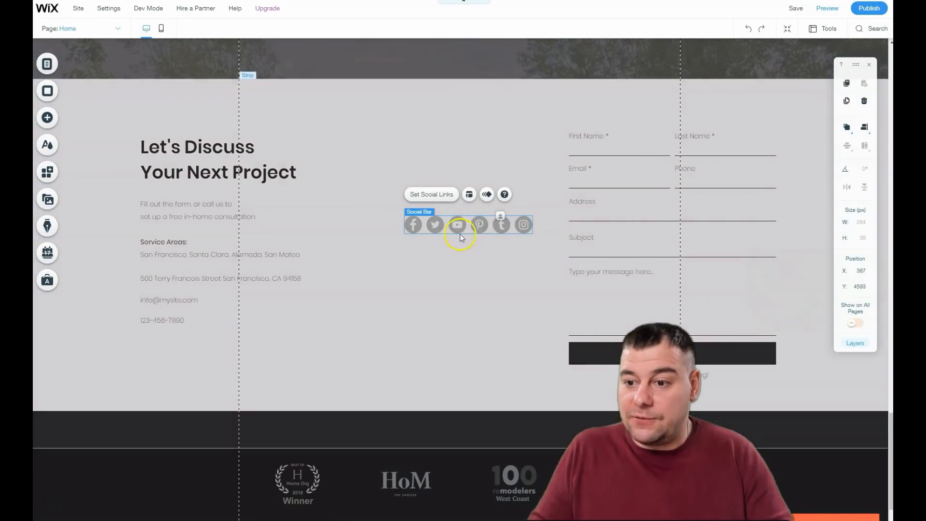
{"action": "left_click_drag", "start_coordinate": [458, 225], "coordinate": [450, 120]}
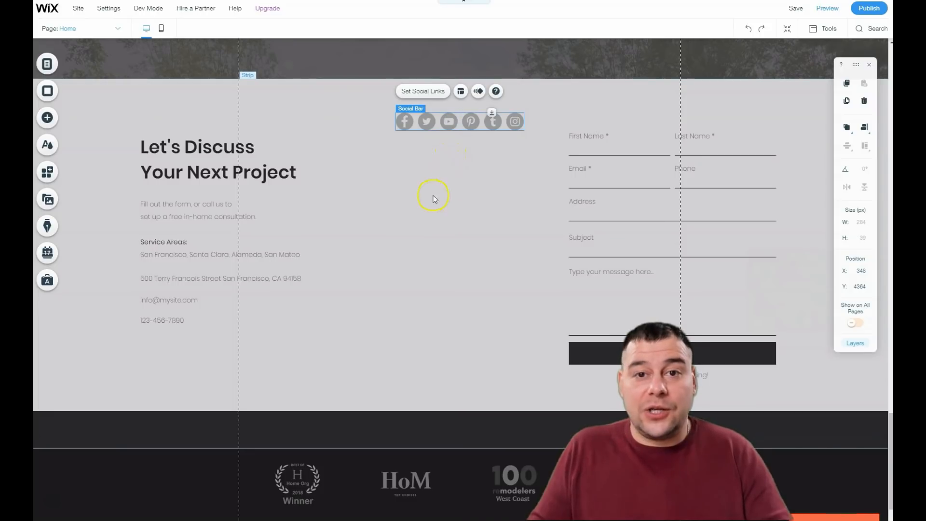
Step: Open the site Settings menu, then open the Wix App Market
{"action": "scroll", "coordinate": [432, 200], "scroll_direction": "up", "scroll_amount": 4}
{"action": "scroll", "coordinate": [440, 200], "scroll_direction": "down", "scroll_amount": 6}
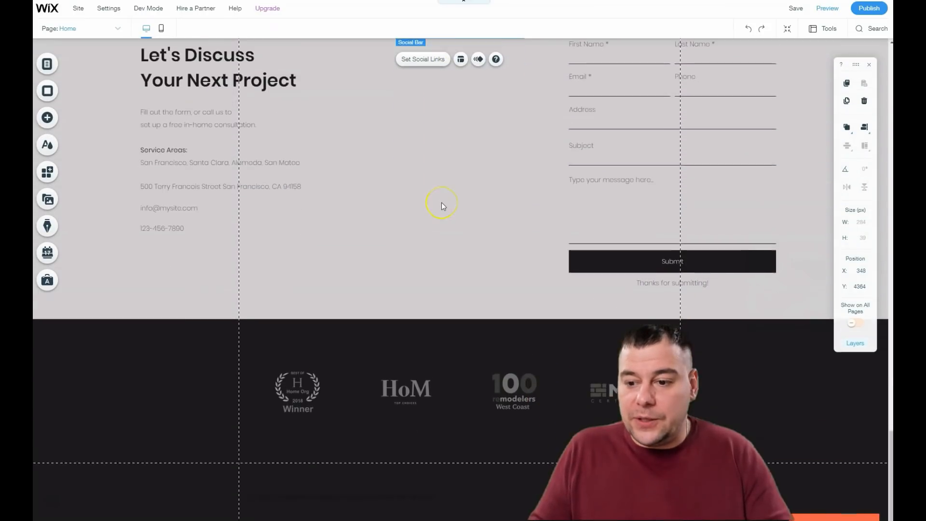
{"action": "scroll", "coordinate": [415, 216], "scroll_direction": "up", "scroll_amount": 1}
{"action": "scroll", "coordinate": [415, 217], "scroll_direction": "up", "scroll_amount": 15}
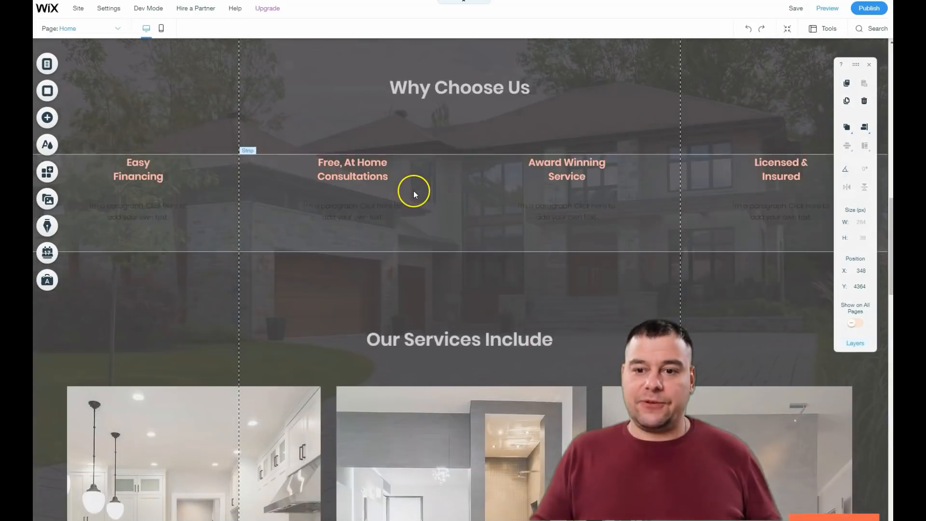
{"action": "scroll", "coordinate": [409, 196], "scroll_direction": "up", "scroll_amount": 5}
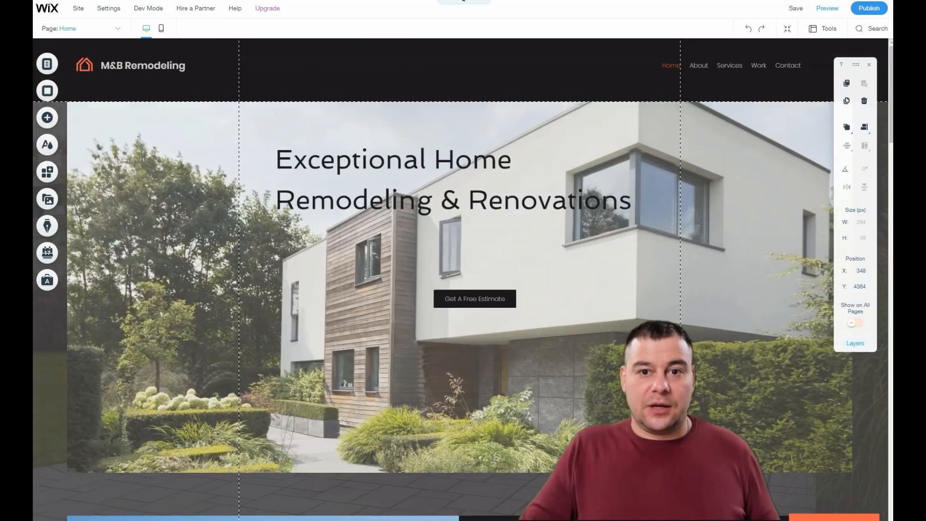
{"action": "left_click", "coordinate": [115, 10]}
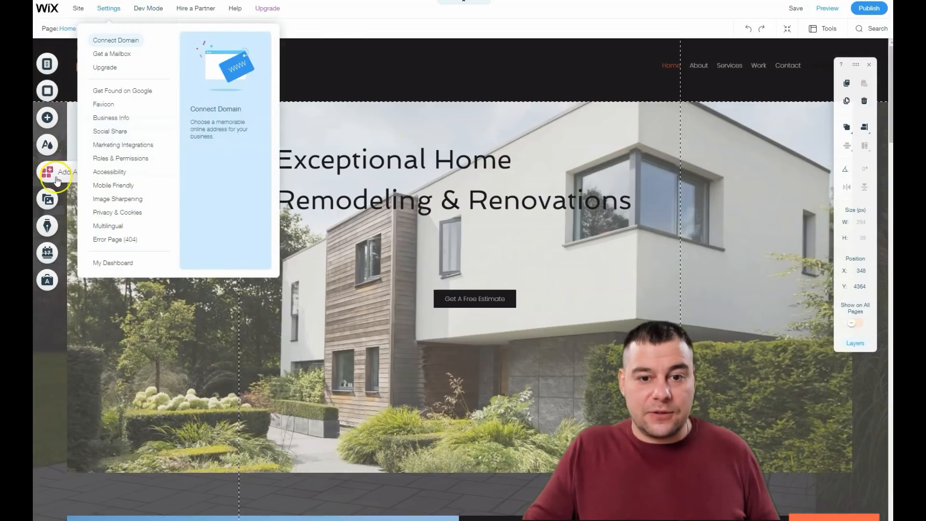
{"action": "left_click", "coordinate": [49, 173]}
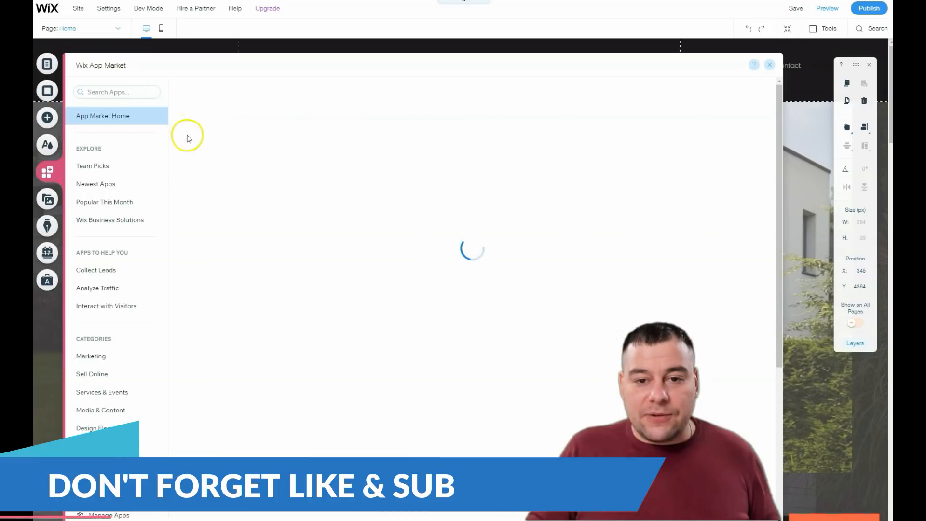
Step: Browse the App Market's recommended, business solutions, team picks and social app sections
{"action": "scroll", "coordinate": [407, 287], "scroll_direction": "down", "scroll_amount": 1}
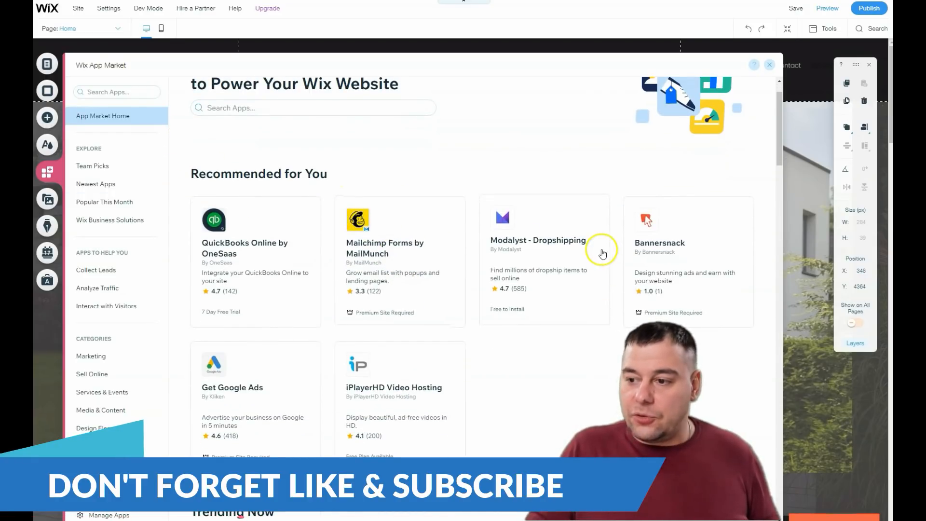
{"action": "scroll", "coordinate": [485, 230], "scroll_direction": "down", "scroll_amount": 2}
{"action": "scroll", "coordinate": [485, 230], "scroll_direction": "down", "scroll_amount": 4}
{"action": "scroll", "coordinate": [295, 176], "scroll_direction": "up", "scroll_amount": 3}
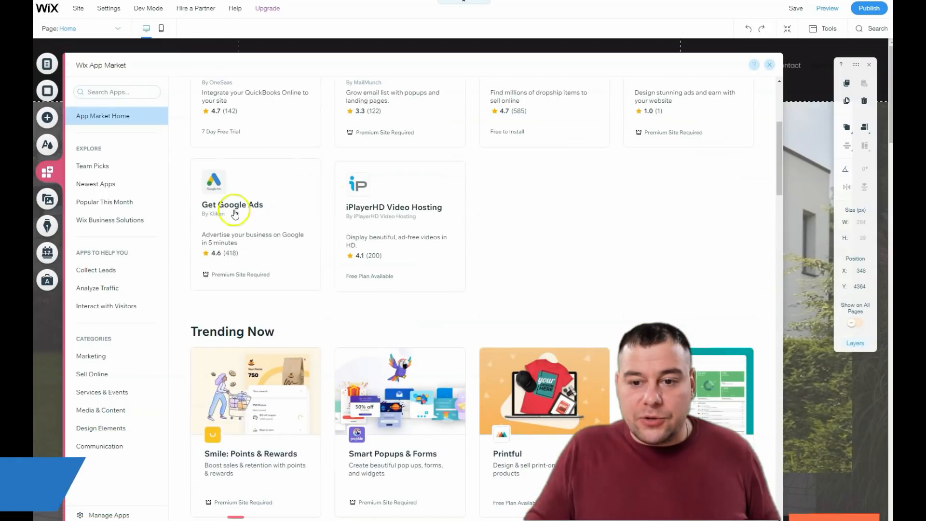
{"action": "scroll", "coordinate": [355, 248], "scroll_direction": "down", "scroll_amount": 7}
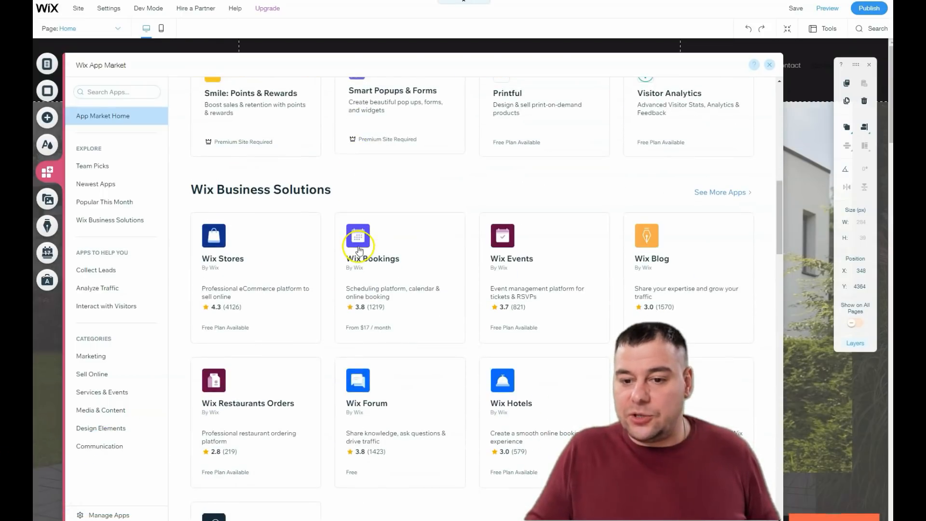
{"action": "scroll", "coordinate": [260, 257], "scroll_direction": "down", "scroll_amount": 3}
{"action": "scroll", "coordinate": [258, 253], "scroll_direction": "down", "scroll_amount": 5}
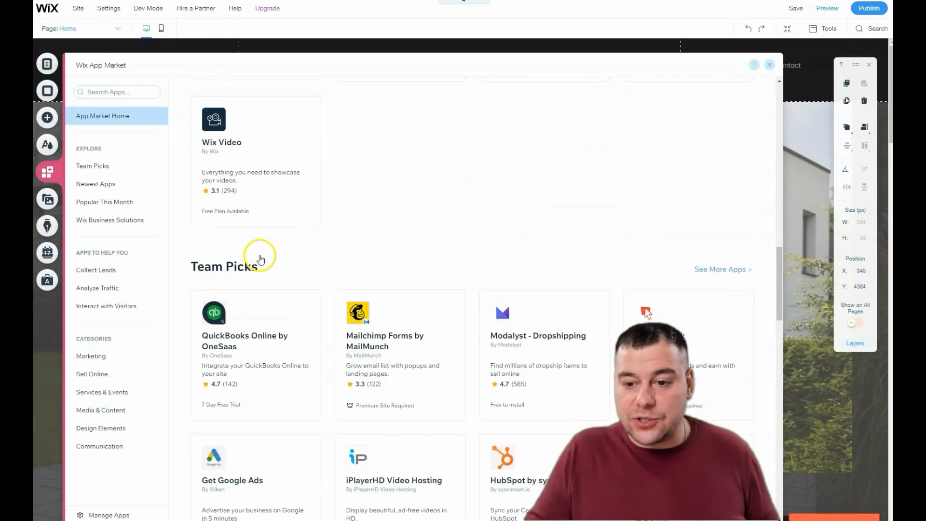
{"action": "scroll", "coordinate": [330, 262], "scroll_direction": "down", "scroll_amount": 2}
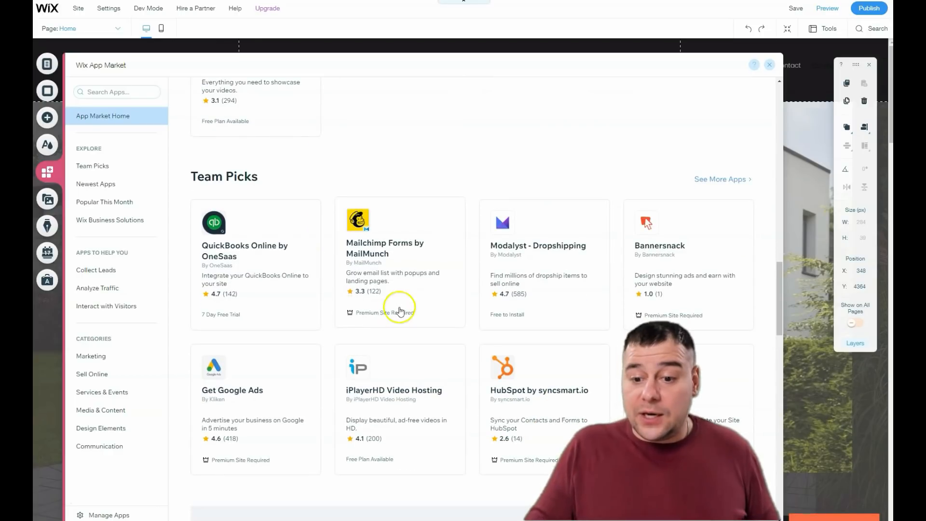
{"action": "scroll", "coordinate": [317, 344], "scroll_direction": "down", "scroll_amount": 11}
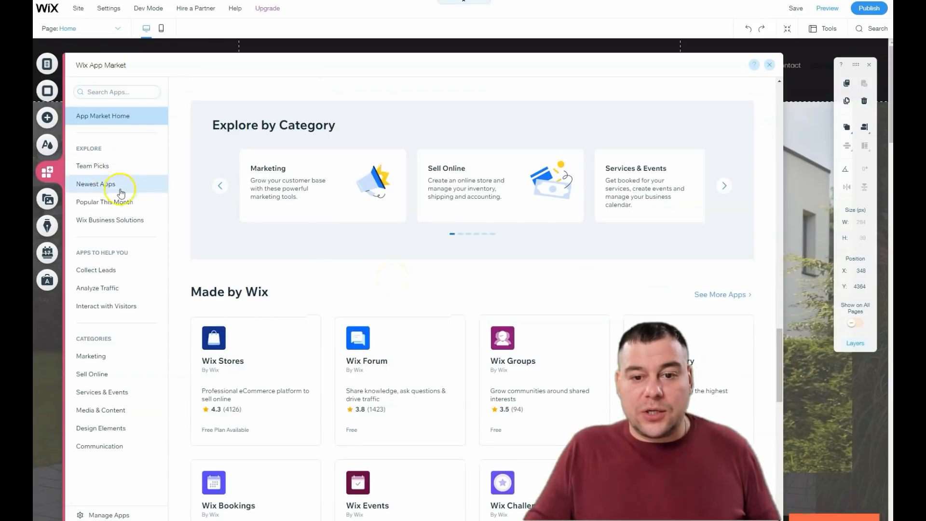
{"action": "scroll", "coordinate": [376, 318], "scroll_direction": "down", "scroll_amount": 4}
{"action": "scroll", "coordinate": [402, 306], "scroll_direction": "down", "scroll_amount": 9}
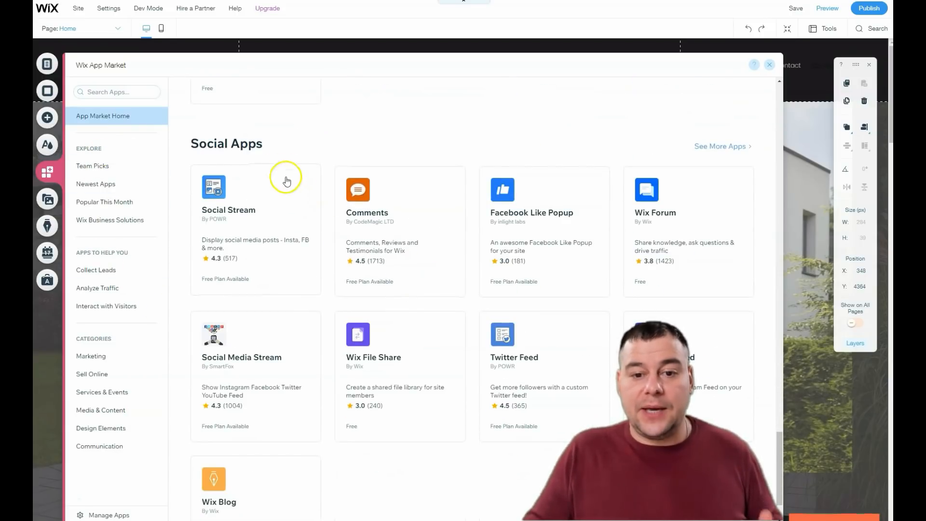
{"action": "scroll", "coordinate": [203, 118], "scroll_direction": "up", "scroll_amount": 1}
{"action": "scroll", "coordinate": [203, 118], "scroll_direction": "up", "scroll_amount": 2}
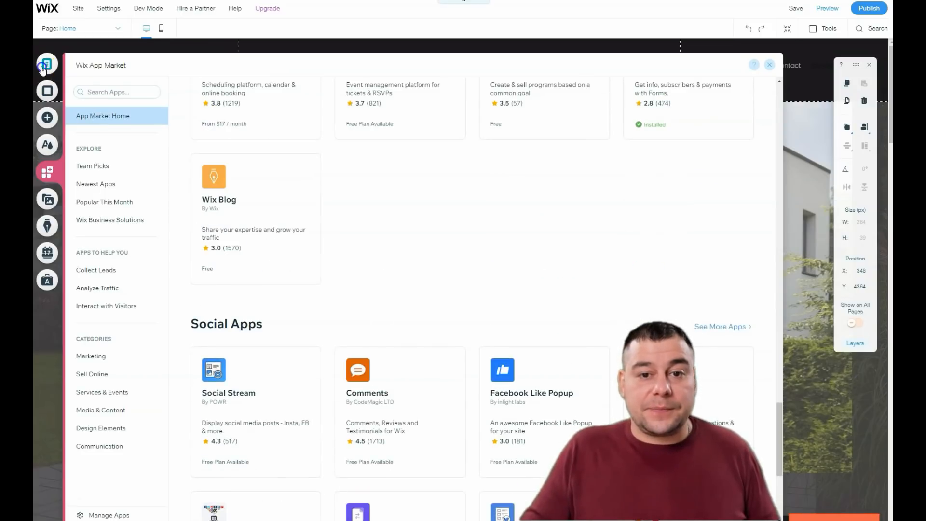
Step: Open the site menu to review the list of pages, then close it
{"action": "left_click", "coordinate": [46, 66]}
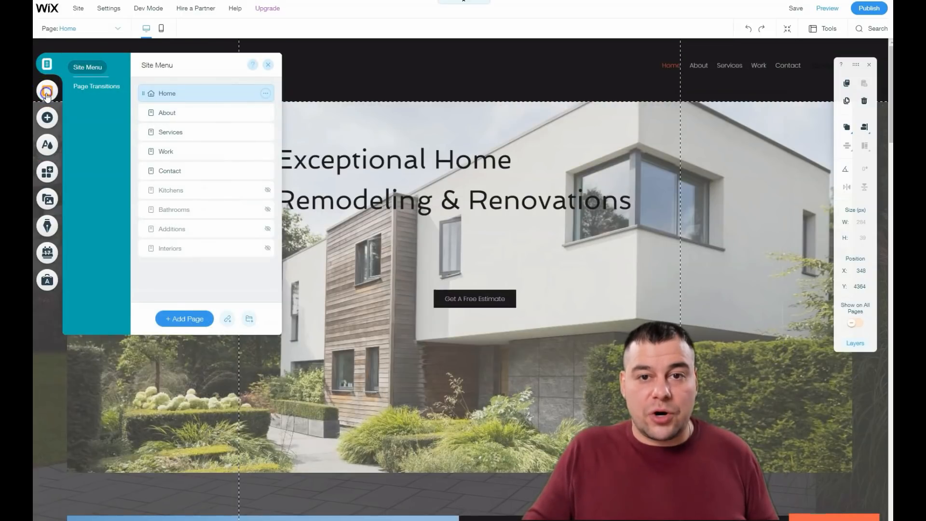
{"action": "left_click", "coordinate": [47, 90]}
{"action": "left_click", "coordinate": [212, 63]}
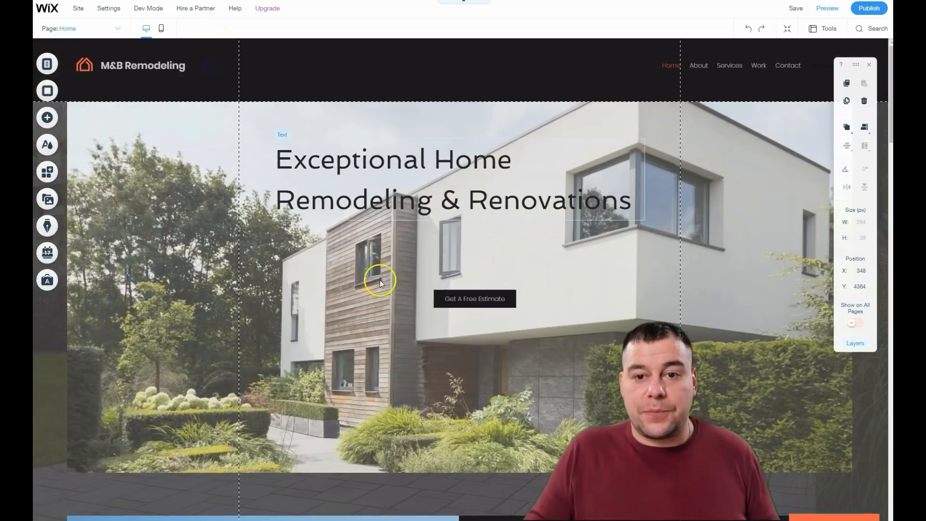
{"action": "scroll", "coordinate": [273, 174], "scroll_direction": "down", "scroll_amount": 6}
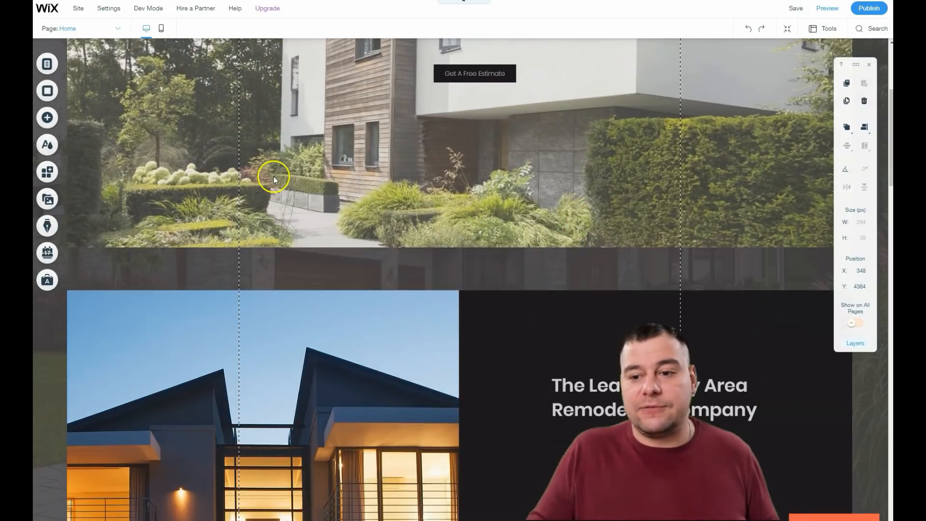
{"action": "scroll", "coordinate": [283, 186], "scroll_direction": "up", "scroll_amount": 6}
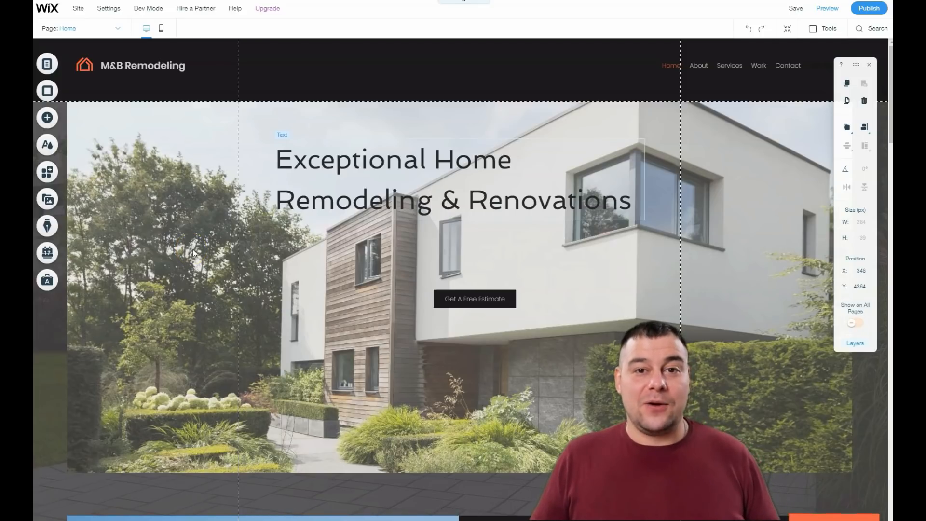
{"action": "left_click", "coordinate": [169, 207]}
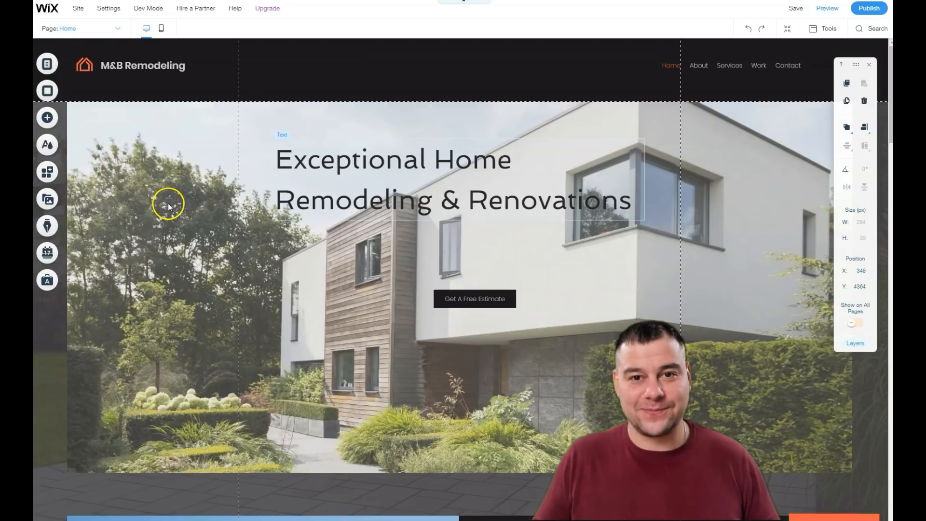